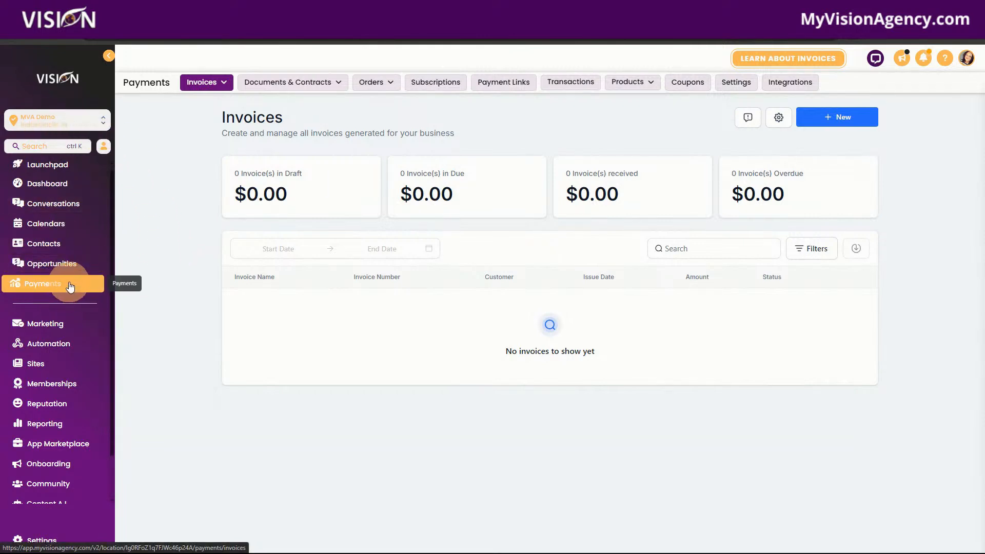
pyautogui.click(202, 82)
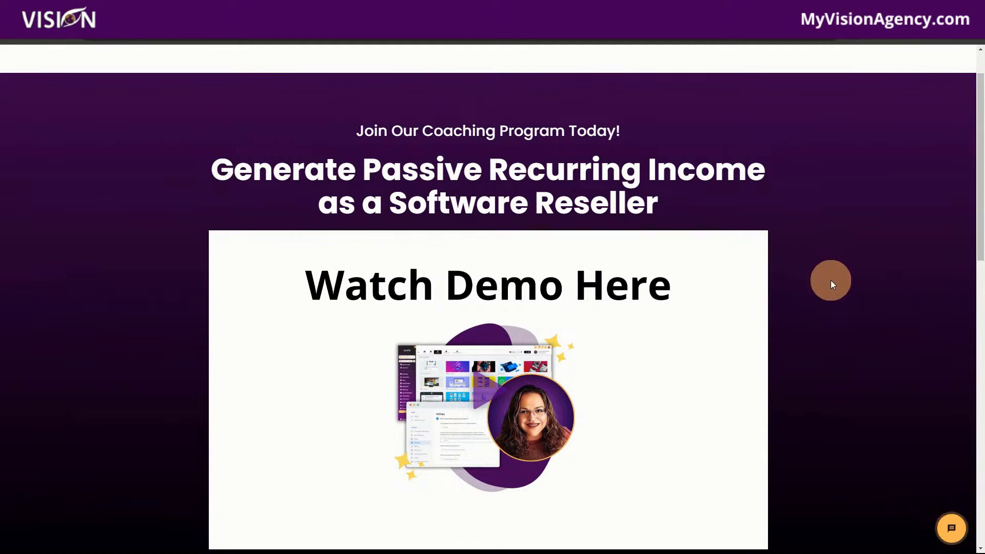
pyautogui.scroll(-5, 837, 284)
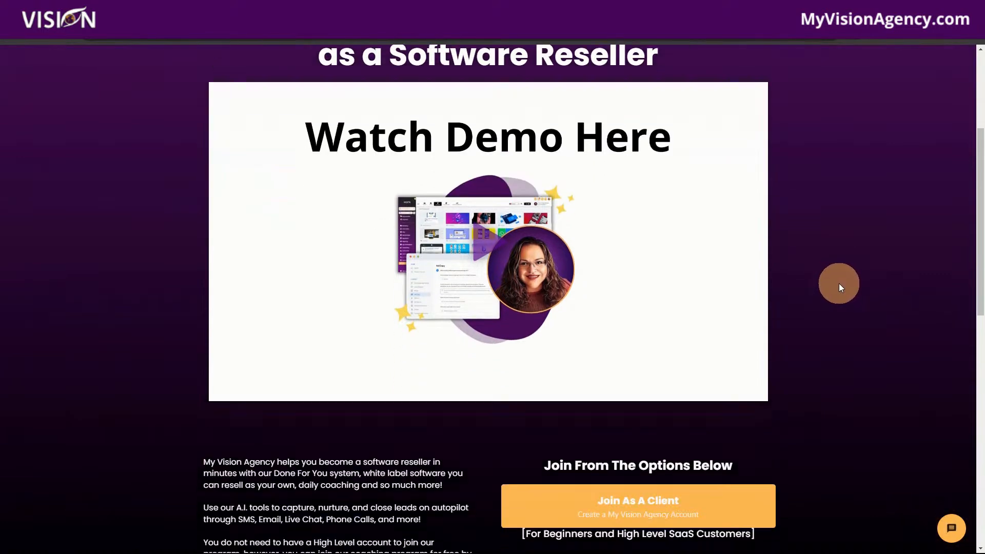
pyautogui.scroll(-2, 837, 359)
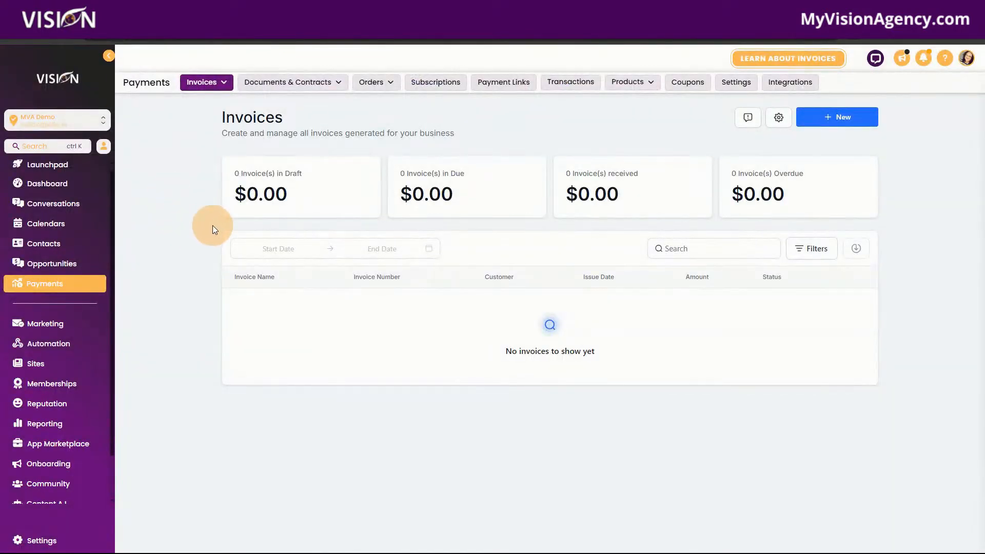
# Step: Go to the recurring invoice templates and show the options for creating a new invoice or recurring template
pyautogui.moveTo(198, 82)
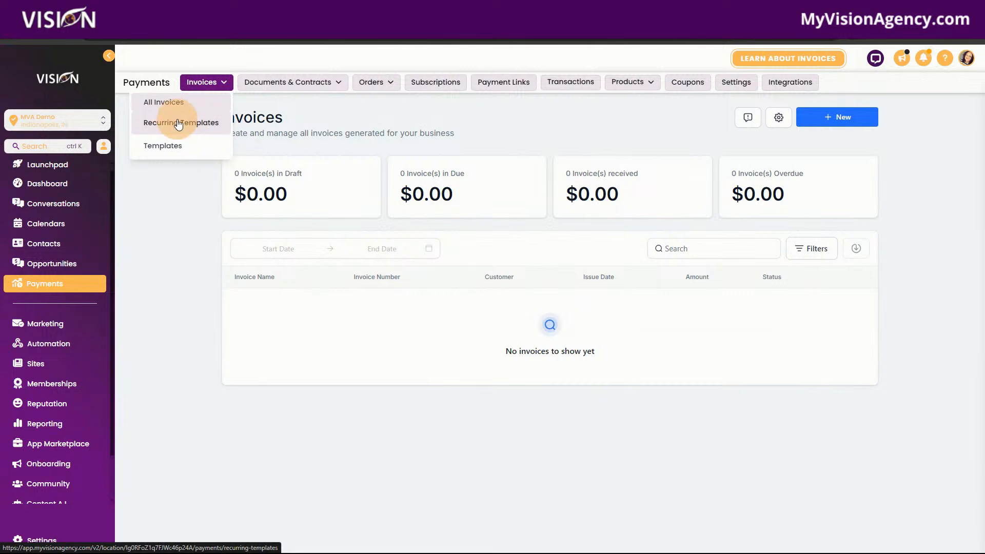
pyautogui.click(208, 123)
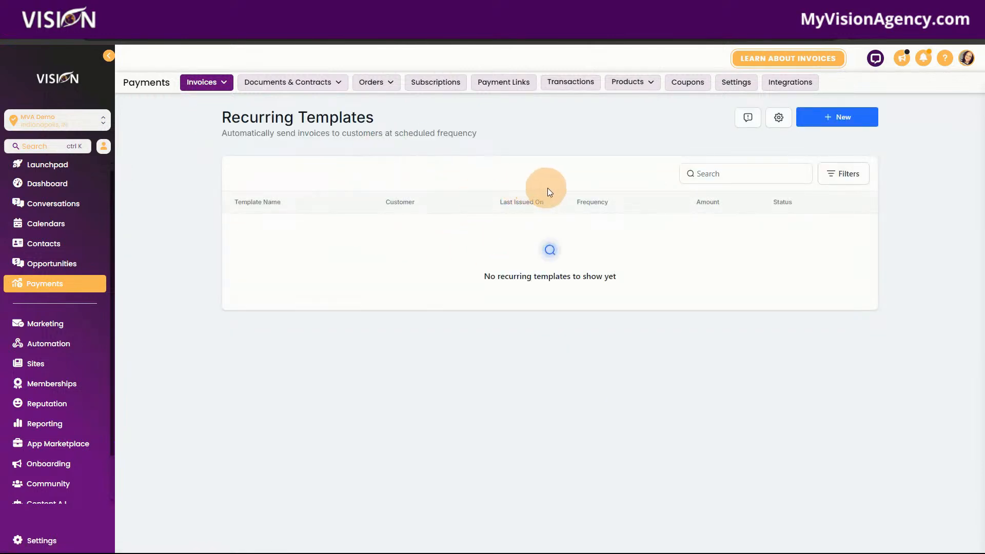
pyautogui.click(847, 117)
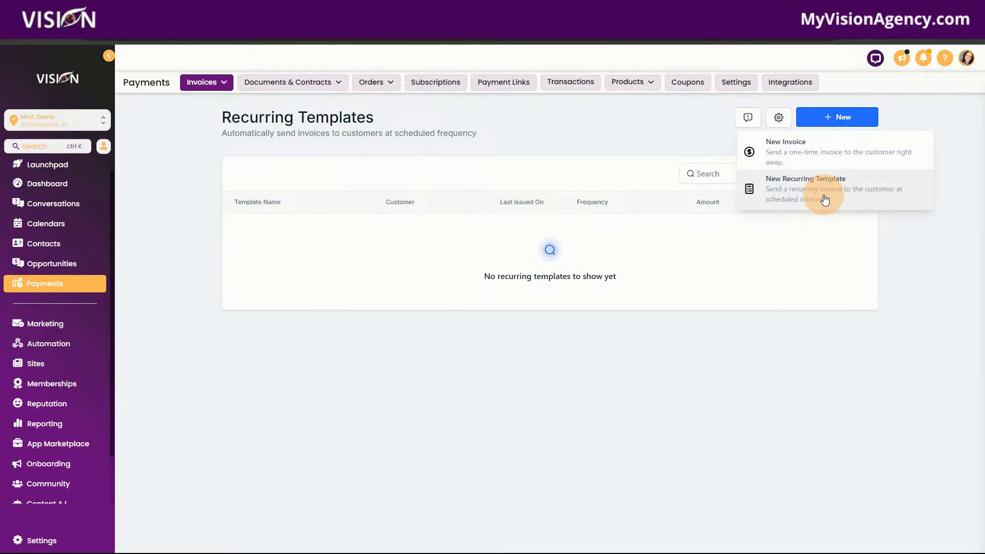
# Step: Review the invoice settings for business information, title and terms, payments, products, reminders and custom fields
pyautogui.click(781, 116)
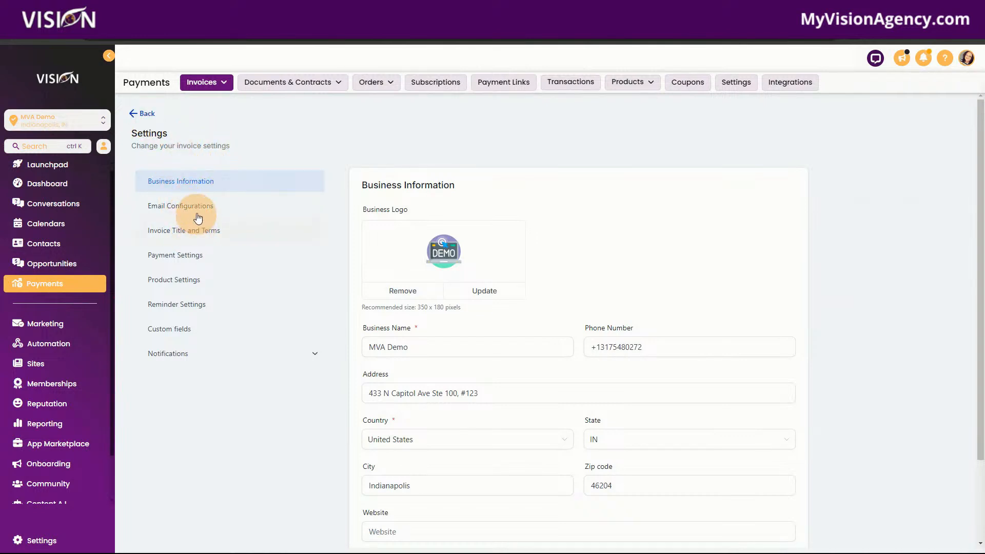
pyautogui.click(203, 231)
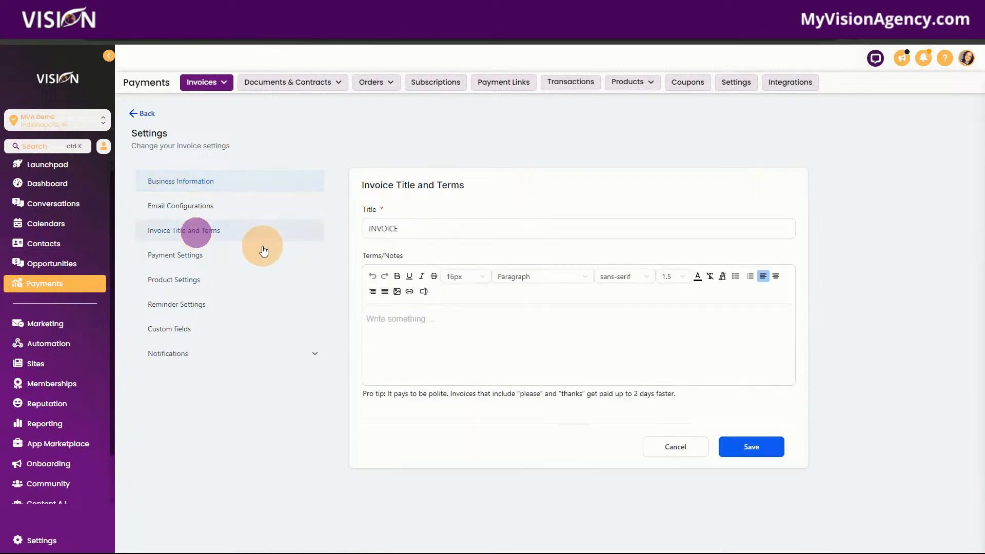
pyautogui.click(172, 262)
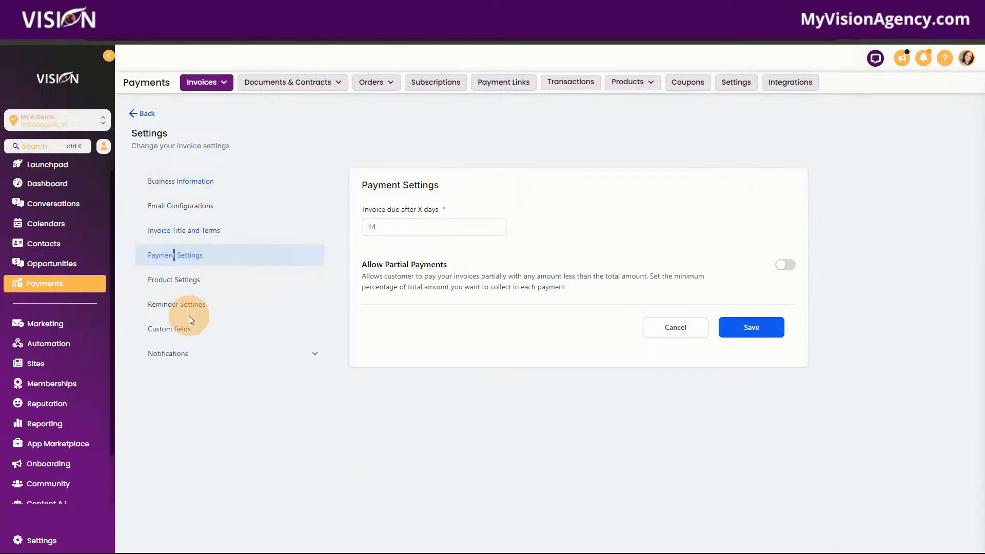
pyautogui.click(188, 278)
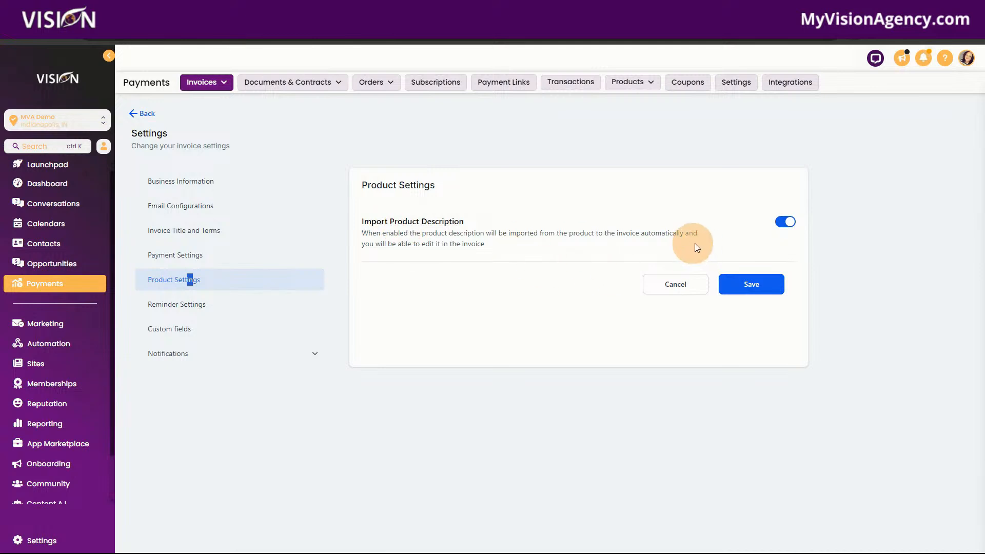
pyautogui.click(241, 308)
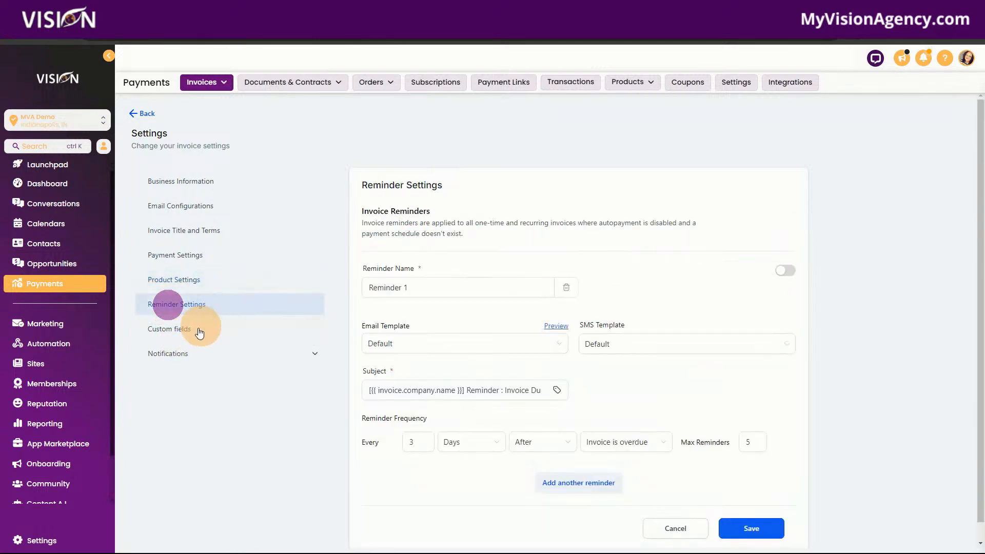
pyautogui.click(174, 331)
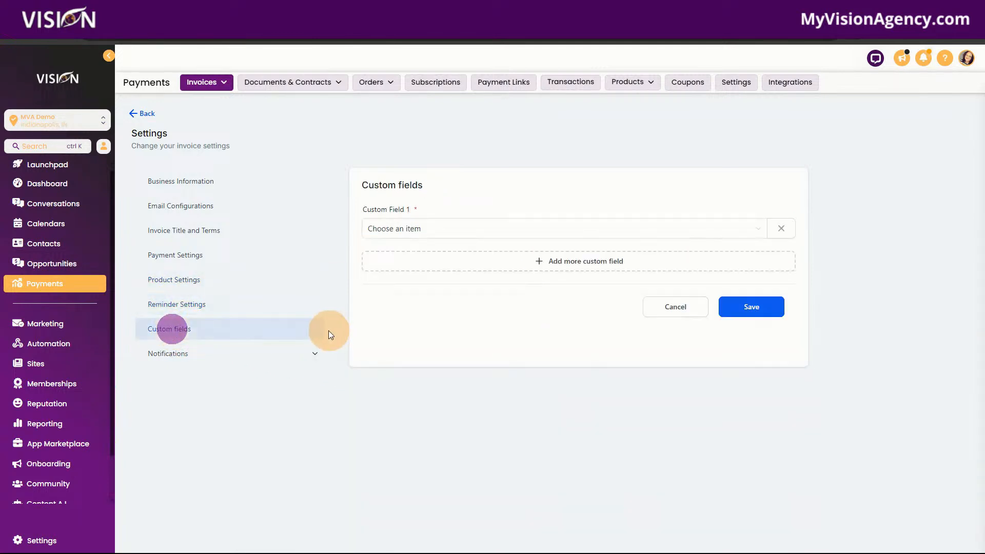
# Step: Review all customer notification settings for invoices, from invoice received through auto payment failed
pyautogui.click(171, 353)
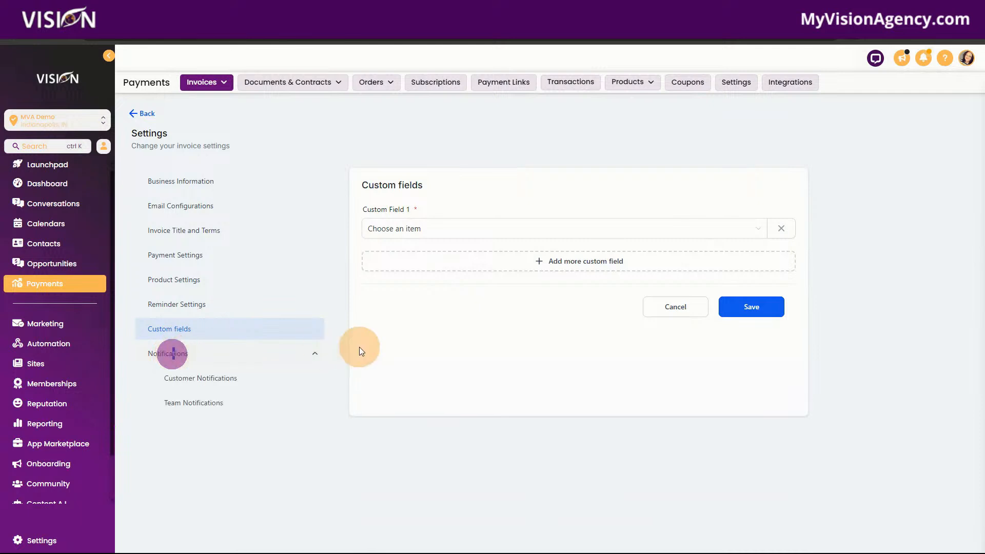
pyautogui.click(221, 378)
pyautogui.scroll(-2, 636, 335)
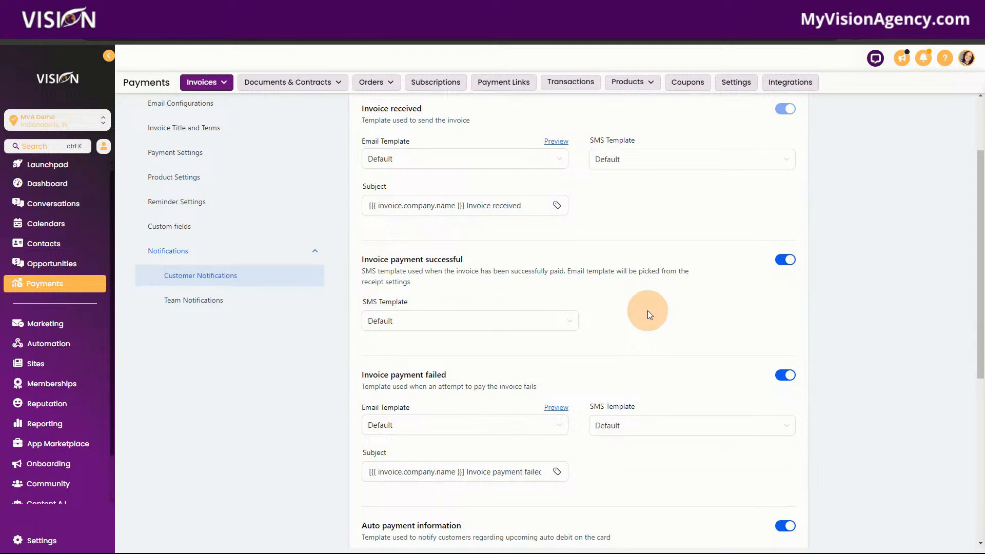
pyautogui.scroll(-1, 650, 315)
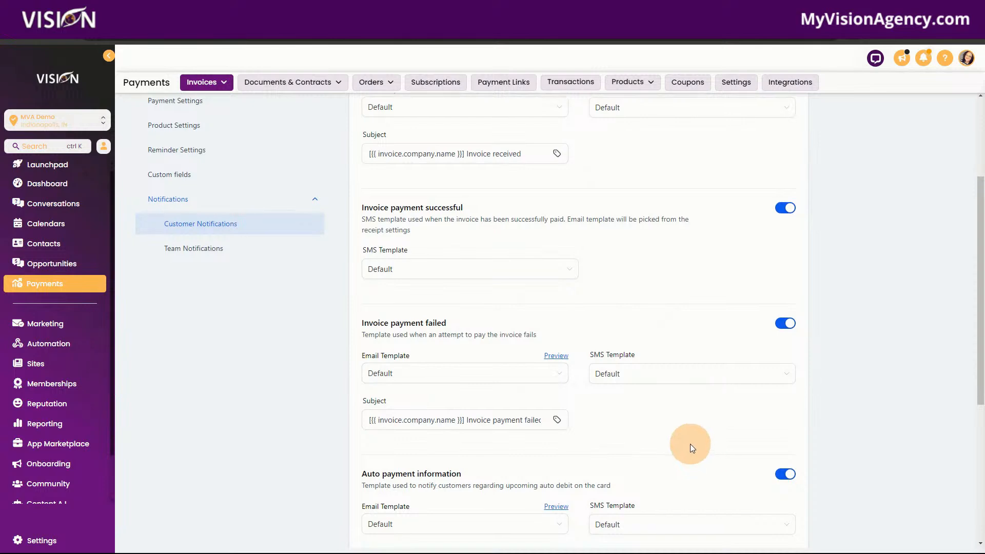
pyautogui.scroll(-4, 691, 445)
pyautogui.scroll(-1, 670, 420)
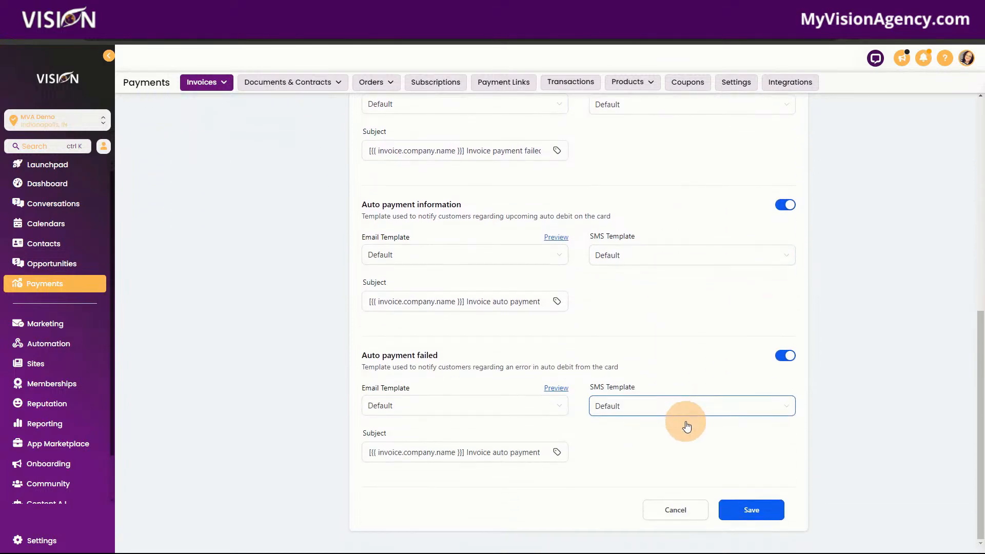
pyautogui.scroll(8, 648, 438)
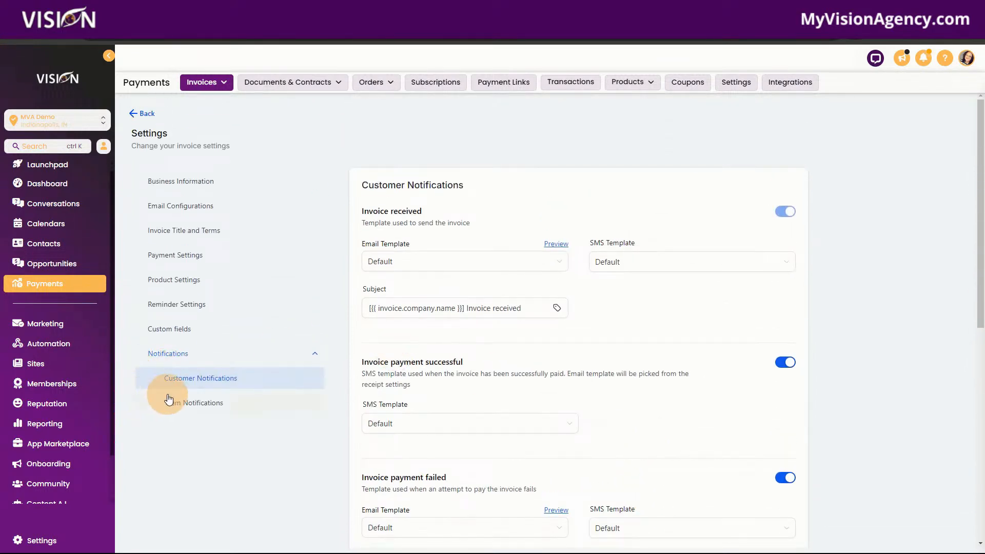
# Step: Review the team notification settings, switching the "The invoice could not be sent" notification off and back on
pyautogui.click(220, 403)
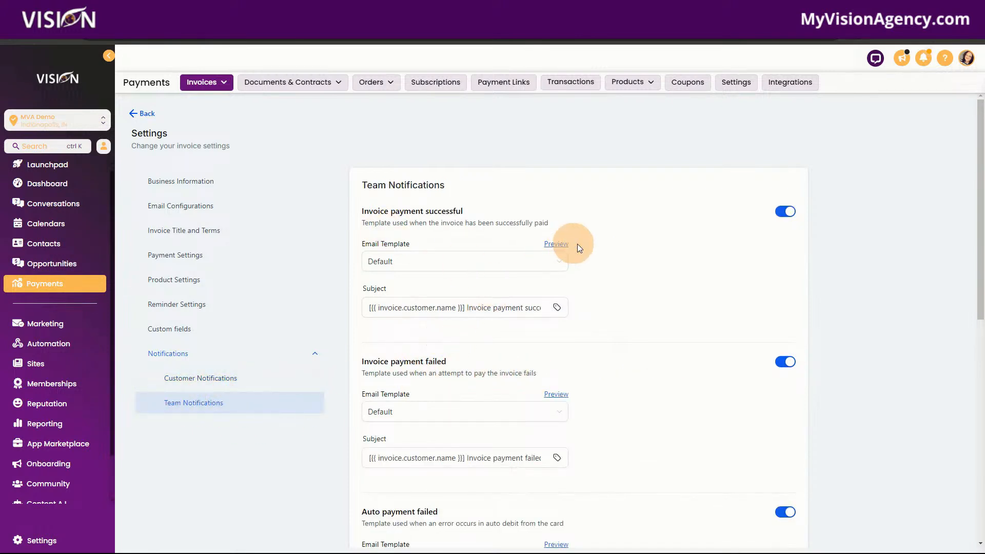
pyautogui.scroll(-6, 640, 354)
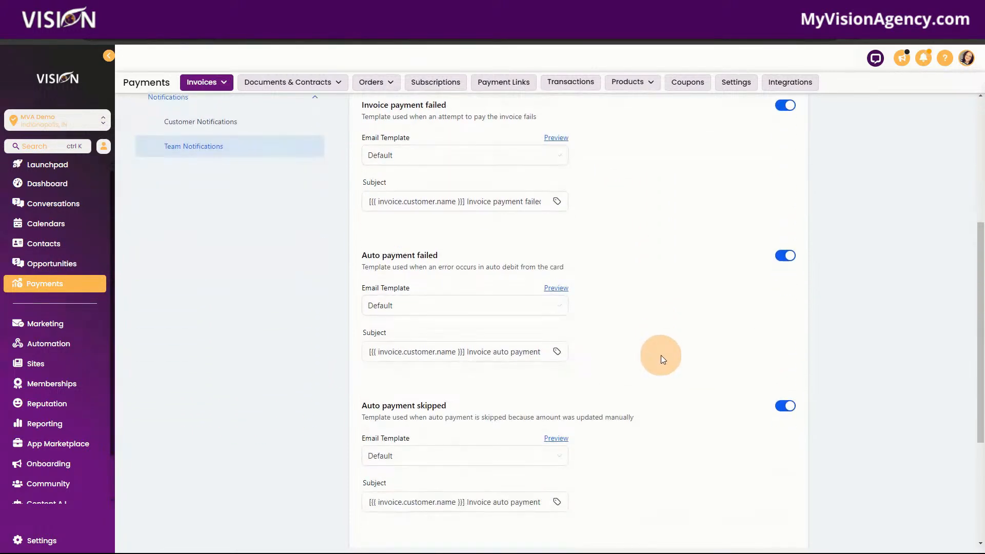
pyautogui.scroll(-2, 673, 371)
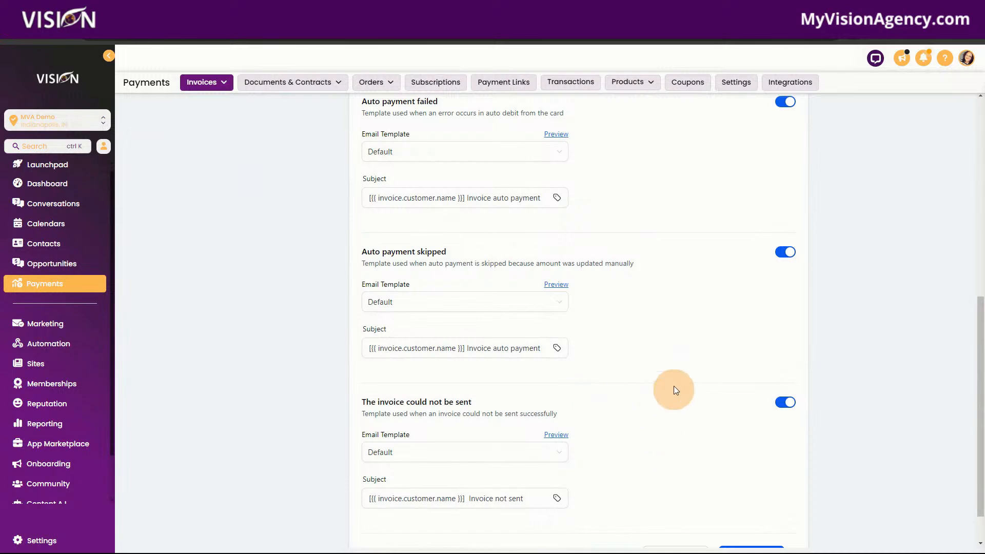
pyautogui.scroll(-1, 668, 428)
pyautogui.click(787, 357)
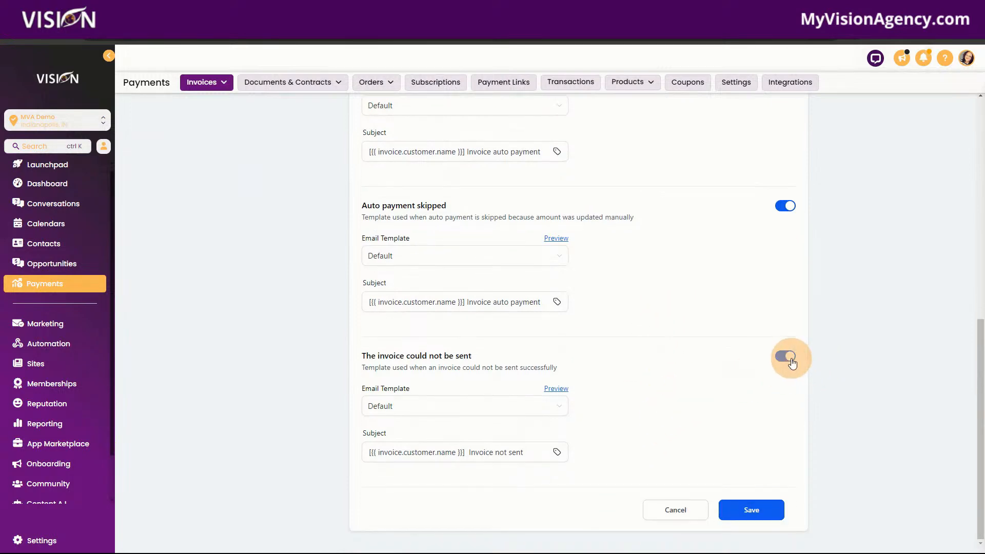
pyautogui.click(787, 358)
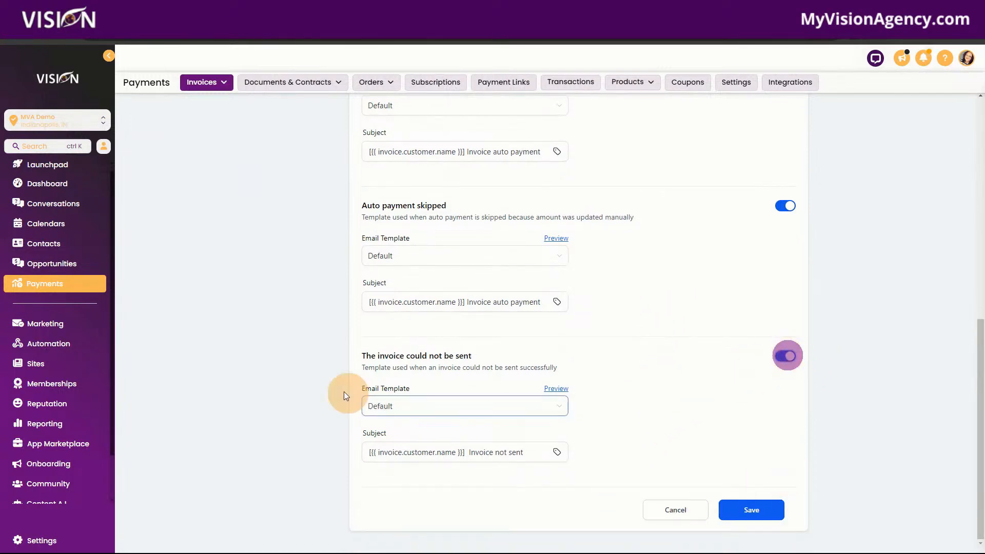
# Step: Leave the invoice settings for the recurring templates list and show its options for creating new items
pyautogui.scroll(5, 233, 295)
pyautogui.moveTo(205, 123)
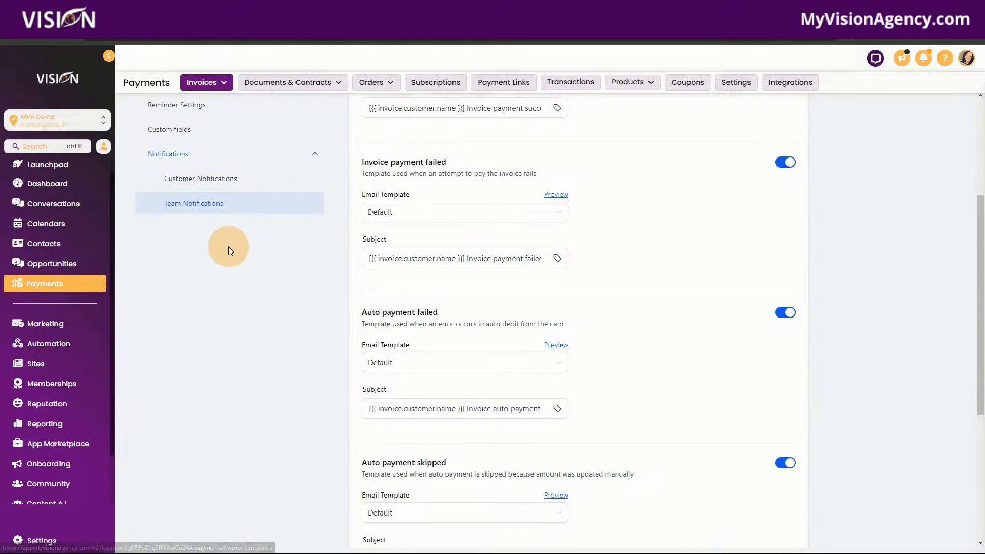
pyautogui.scroll(4, 220, 241)
pyautogui.moveTo(207, 82)
pyautogui.click(146, 112)
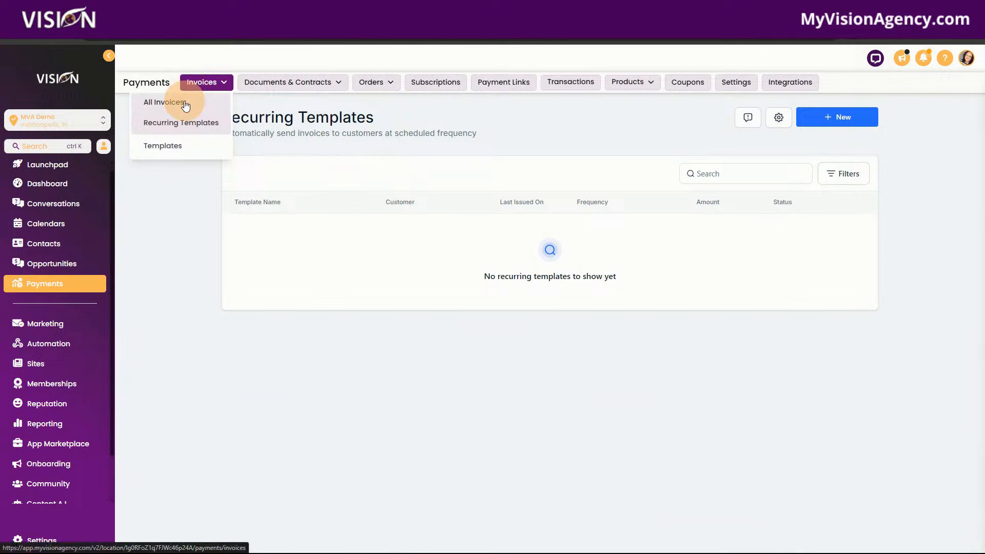
pyautogui.click(833, 117)
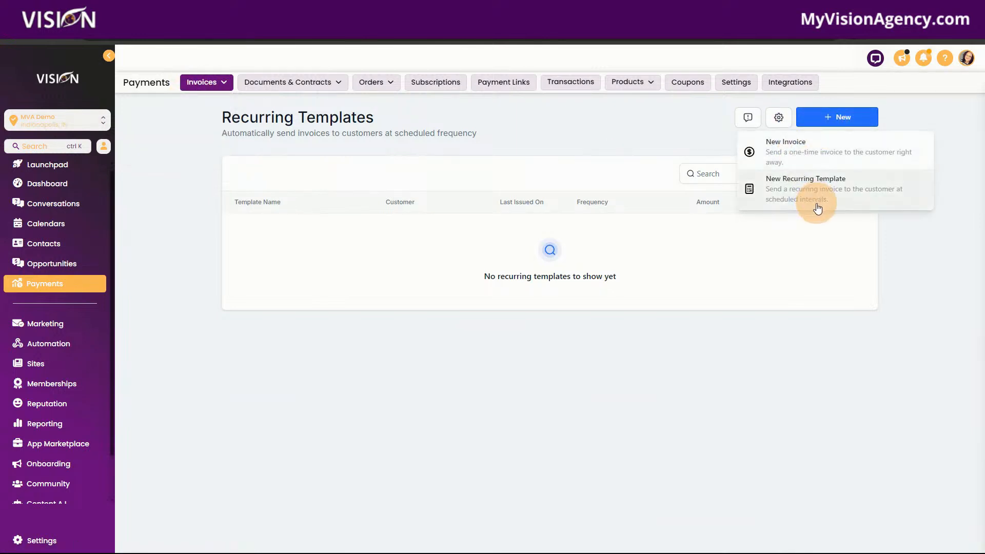
# Step: Start a new invoice template from the invoice templates list
pyautogui.moveTo(207, 83)
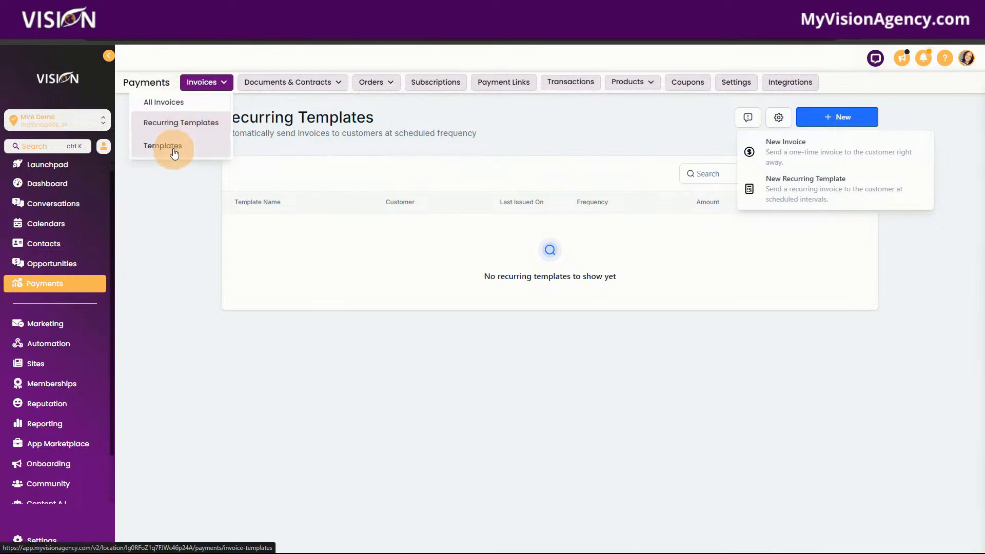
pyautogui.click(188, 159)
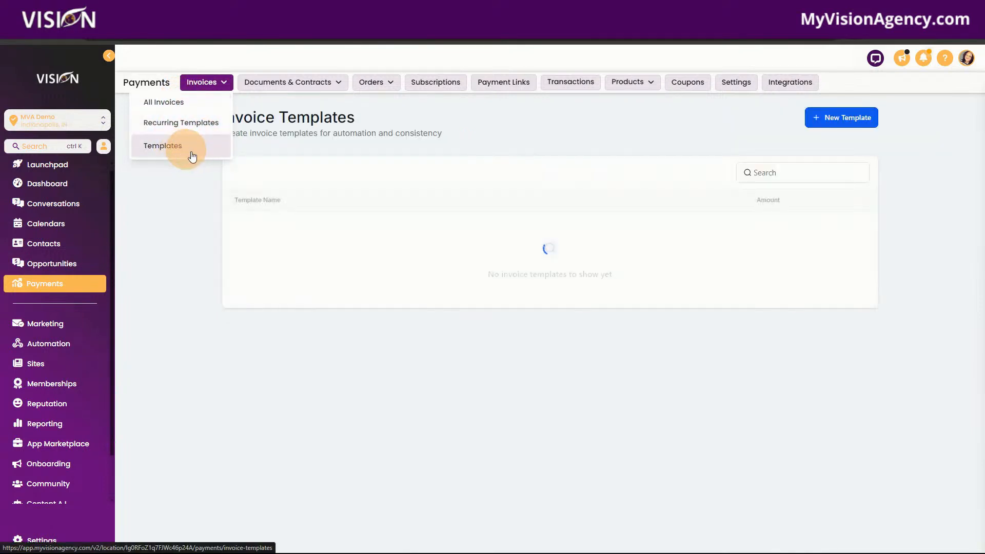
pyautogui.click(835, 119)
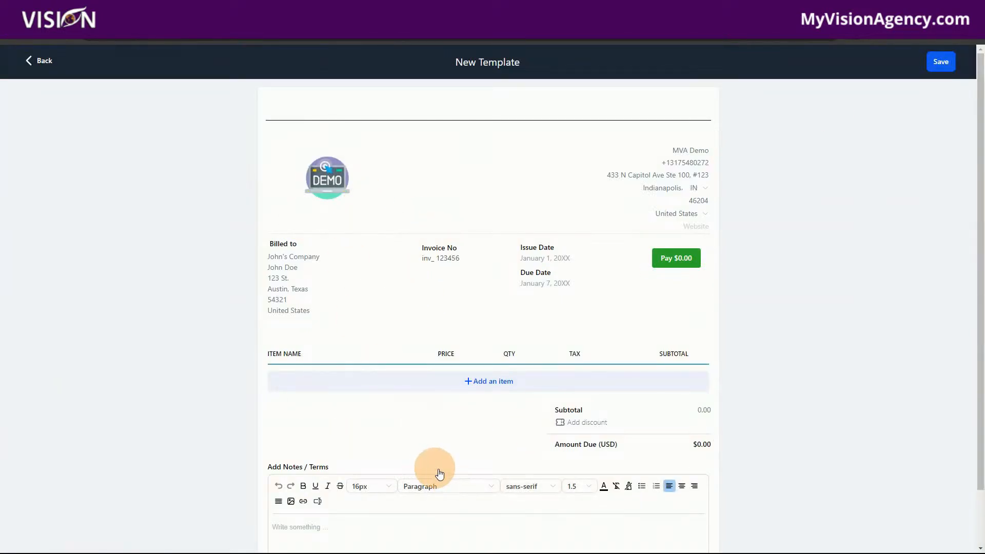
# Step: Add the product "App Showcase #2 @ 27" as an item on the invoice template, keeping its default description
pyautogui.scroll(-2, 469, 378)
pyautogui.click(492, 318)
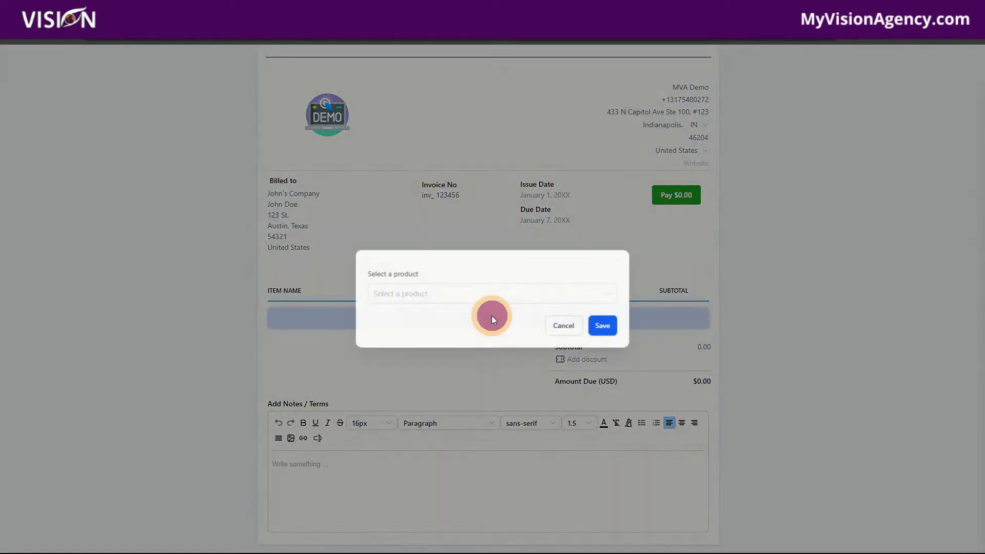
pyautogui.click(407, 291)
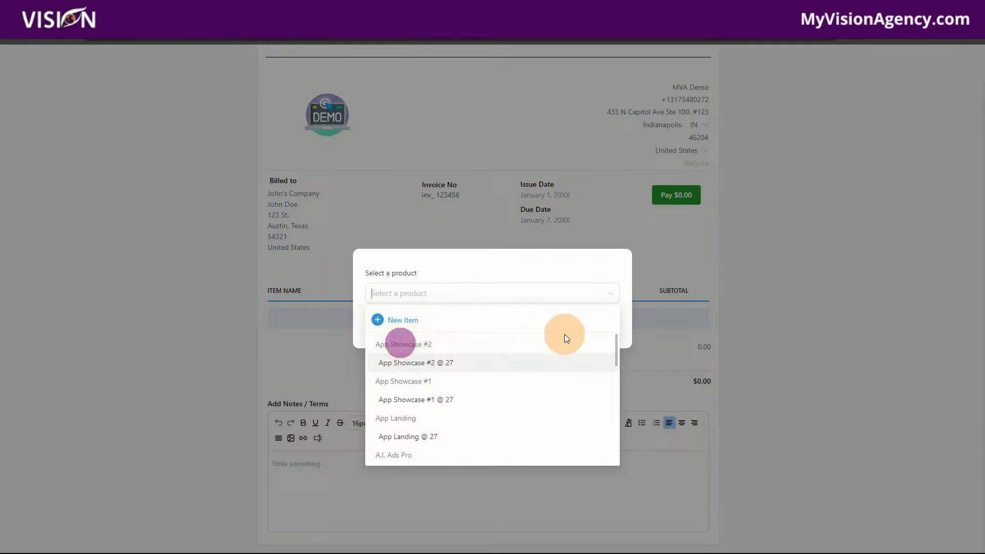
pyautogui.click(445, 364)
pyautogui.click(605, 375)
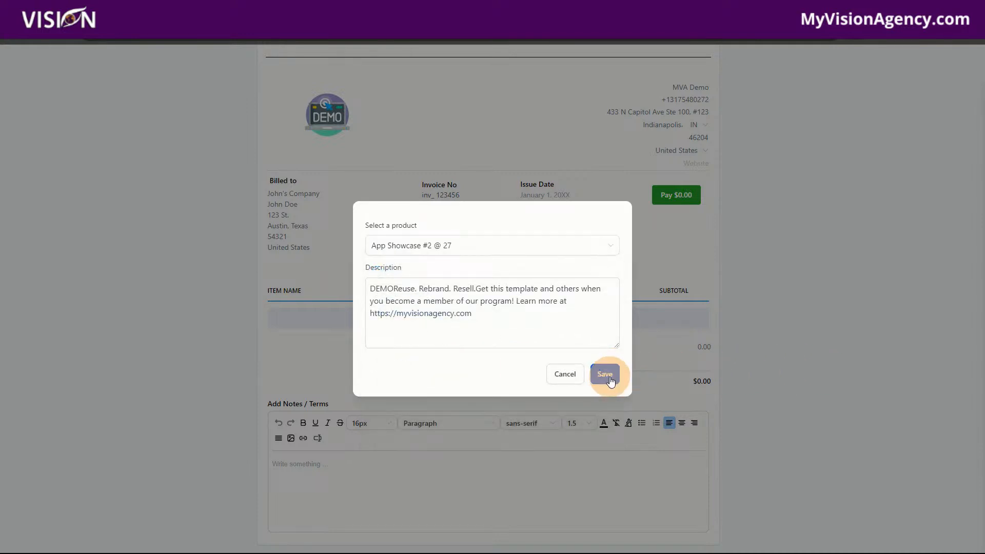
# Step: Check the notes and terms area of the new invoice template and save the template
pyautogui.scroll(-1, 852, 431)
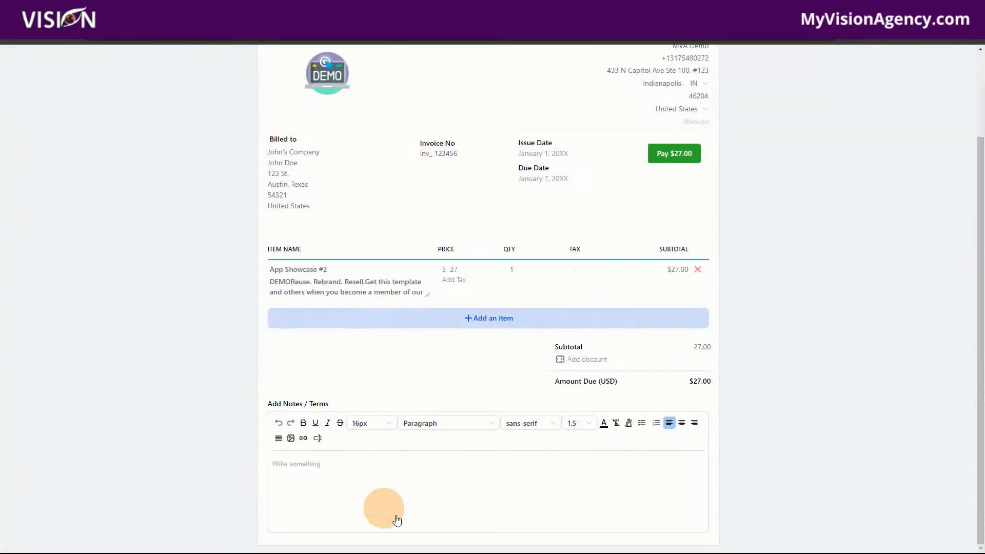
pyautogui.scroll(3, 784, 447)
pyautogui.click(942, 59)
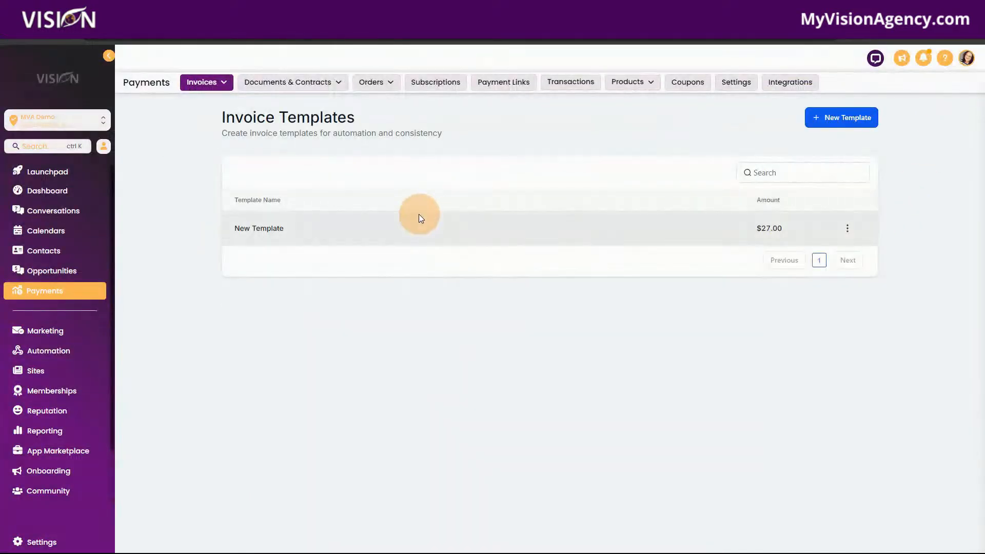
# Step: Show the actions available for the saved invoice template in the templates list
pyautogui.moveTo(202, 89)
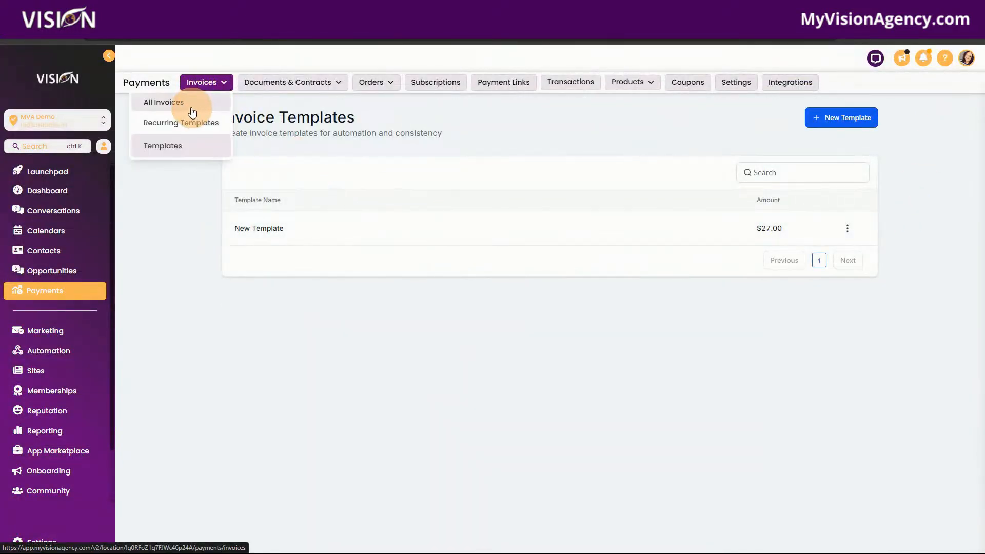
pyautogui.click(850, 230)
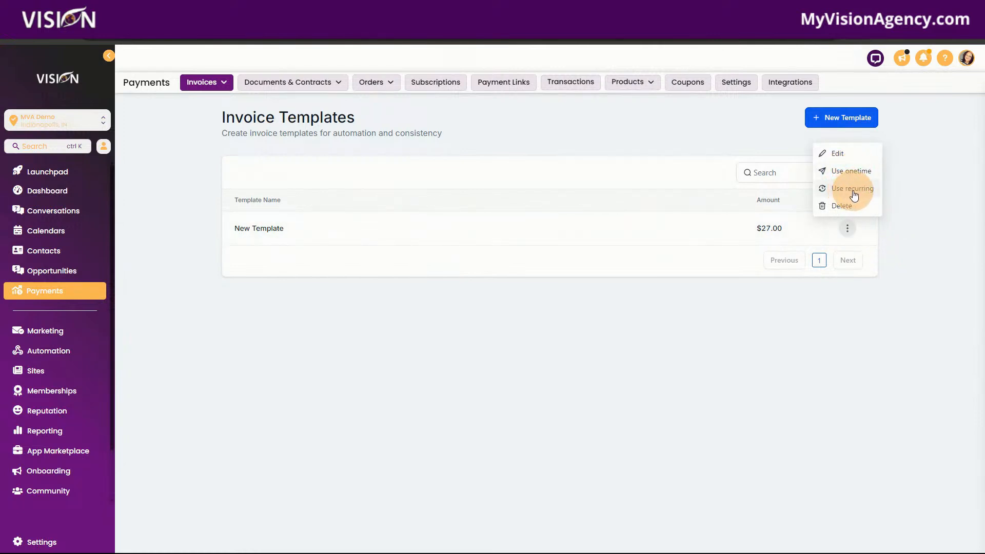
# Step: Open all documents and contracts and view the ones waiting for others and the completed ones
pyautogui.moveTo(269, 81)
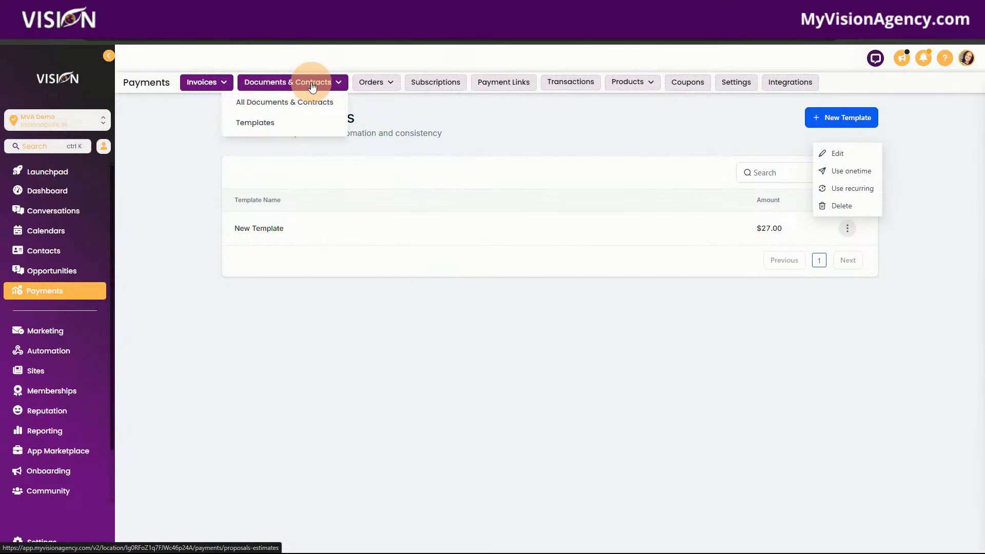
pyautogui.click(316, 107)
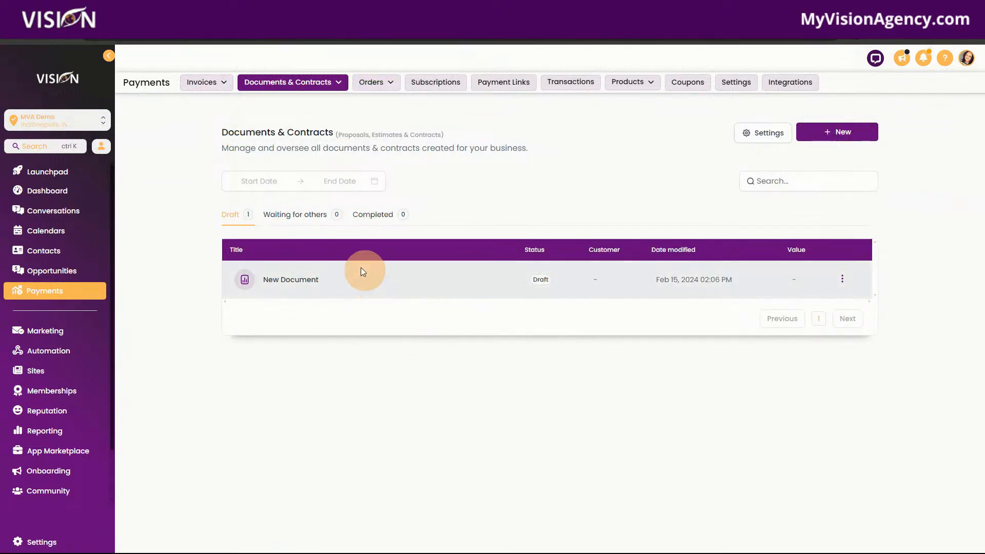
pyautogui.click(317, 217)
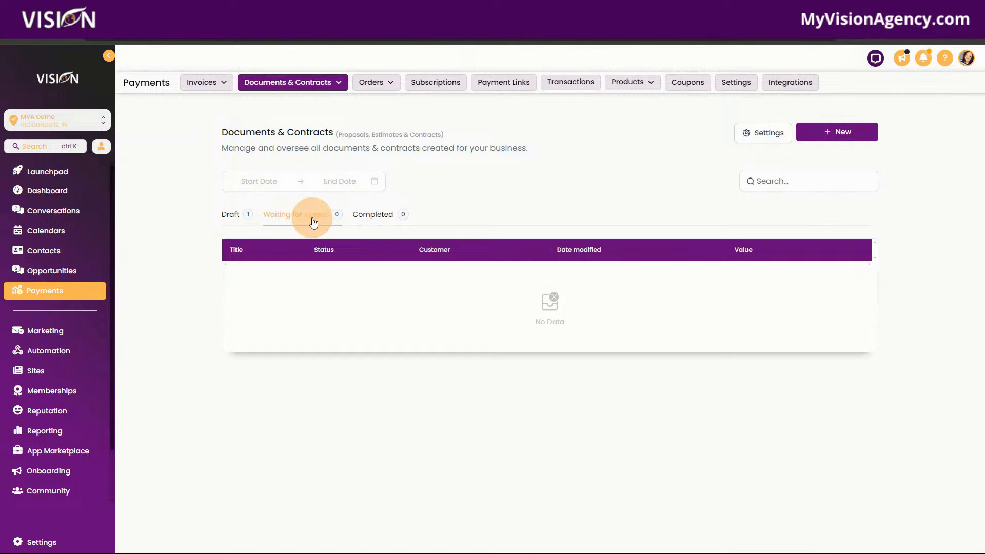
pyautogui.click(393, 218)
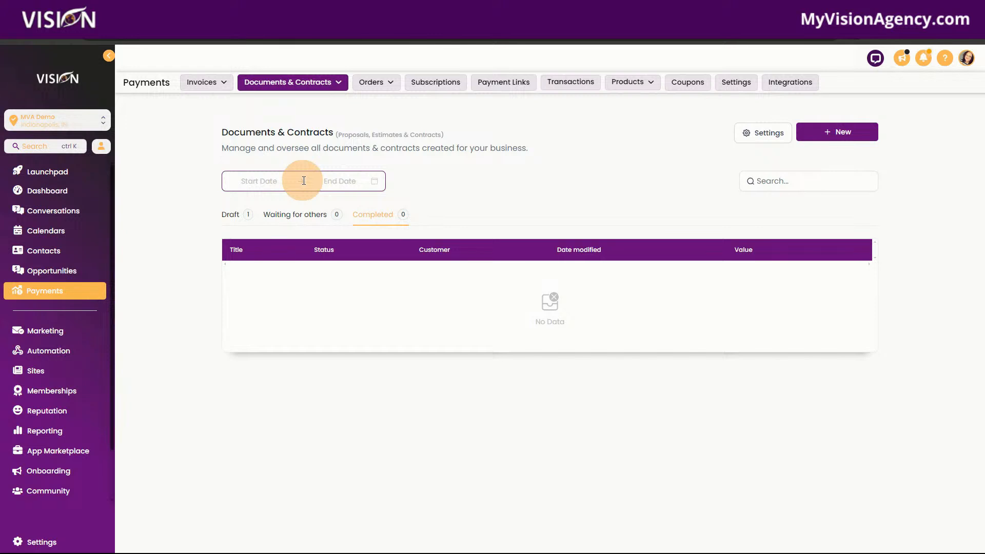
# Step: Review the customer notification settings for documents, including the variables available for the signed-document email subject
pyautogui.click(761, 134)
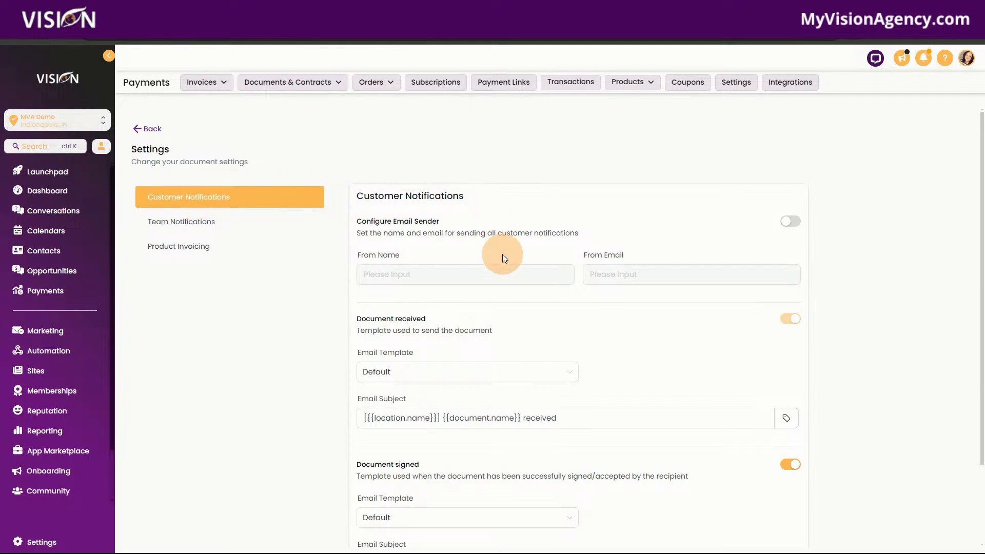
pyautogui.scroll(-2, 622, 279)
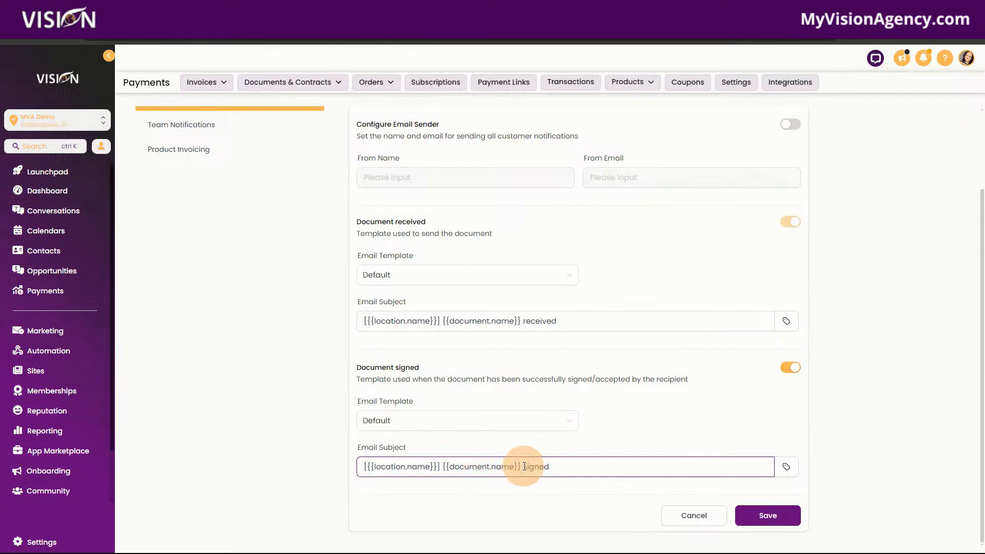
pyautogui.moveTo(521, 466); pyautogui.dragTo(447, 468)
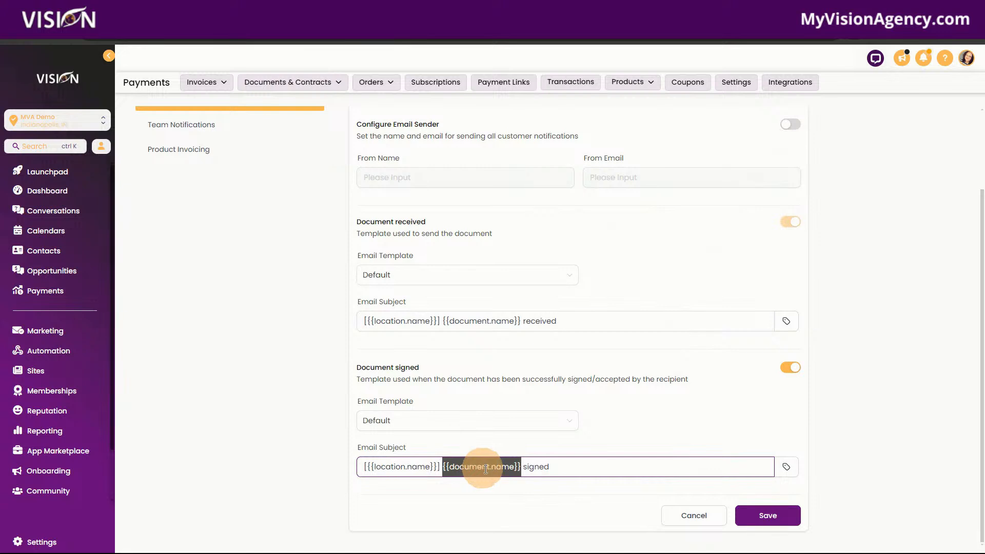
pyautogui.click(576, 466)
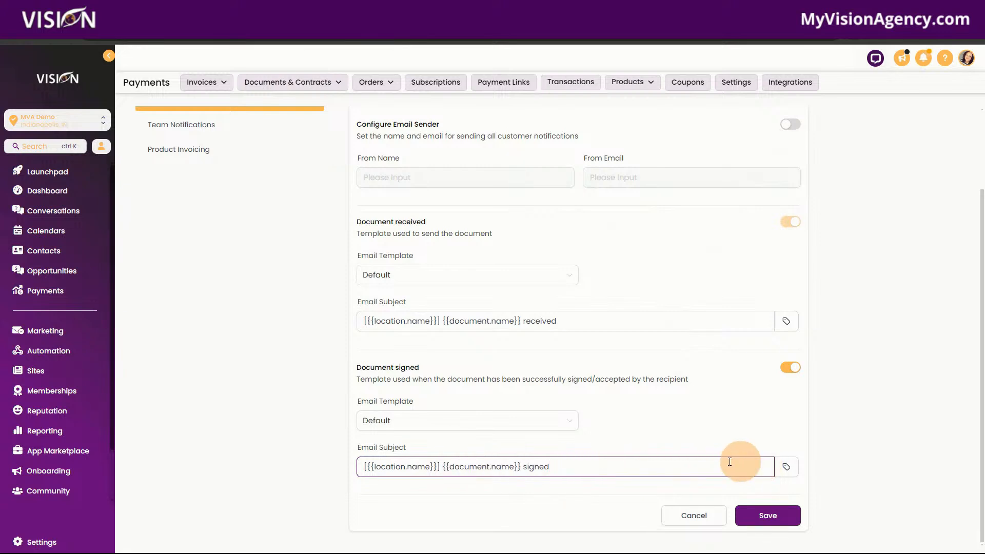
pyautogui.click(786, 467)
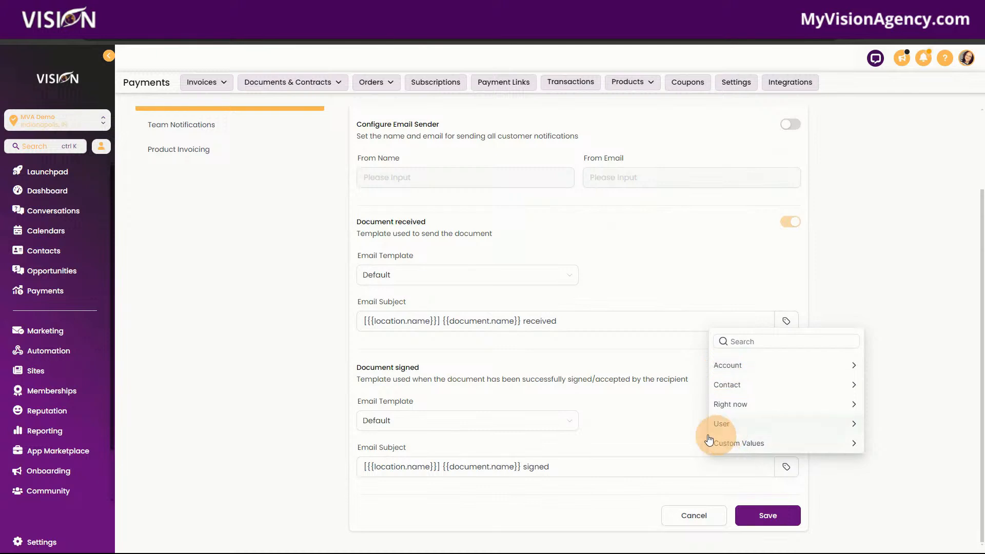
pyautogui.click(656, 426)
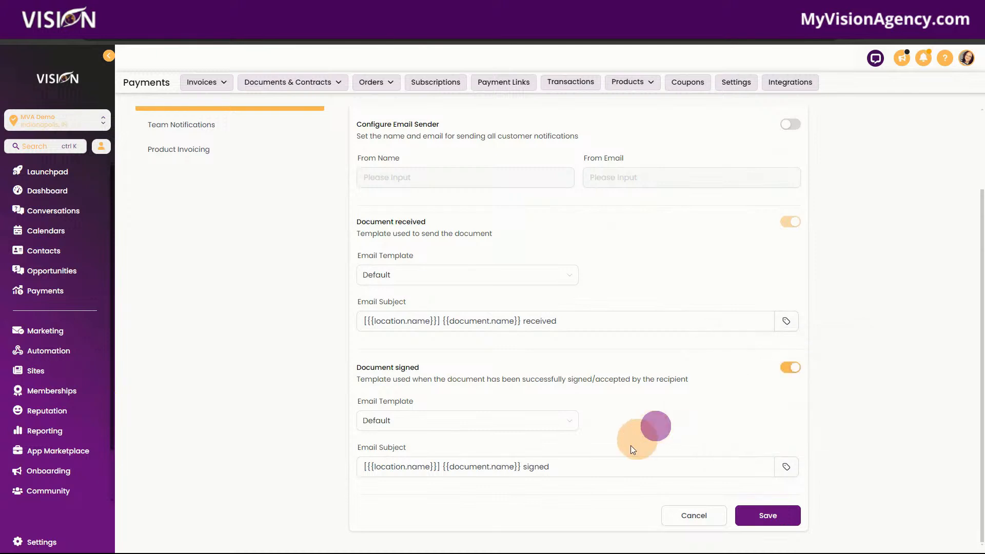
# Step: Review the document settings for team notifications and product invoicing, and return to the documents list
pyautogui.click(175, 125)
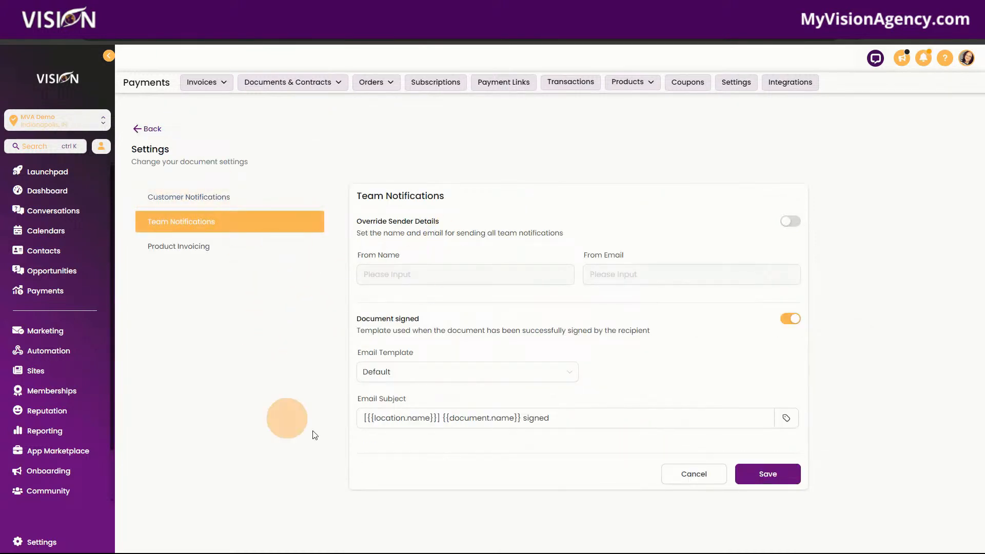
pyautogui.click(174, 251)
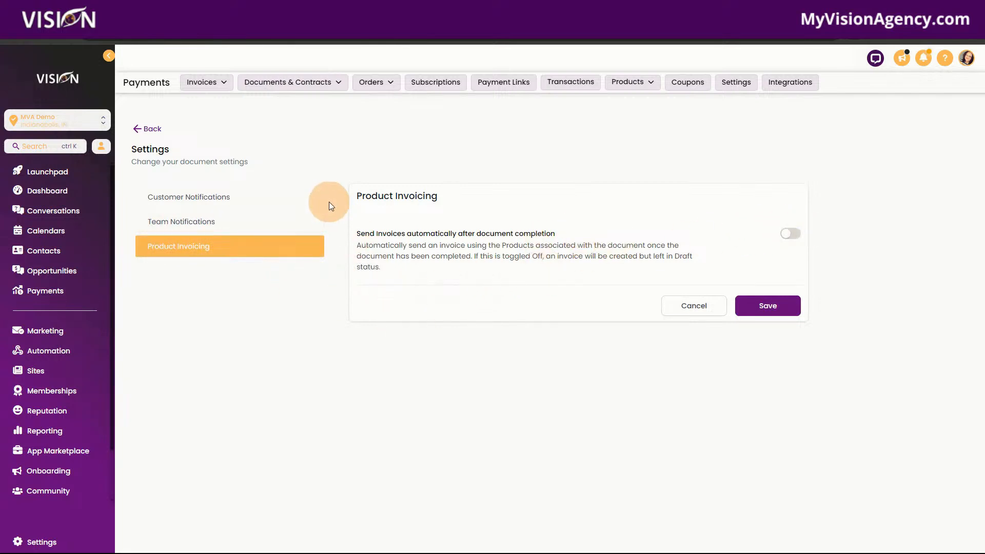
pyautogui.click(150, 128)
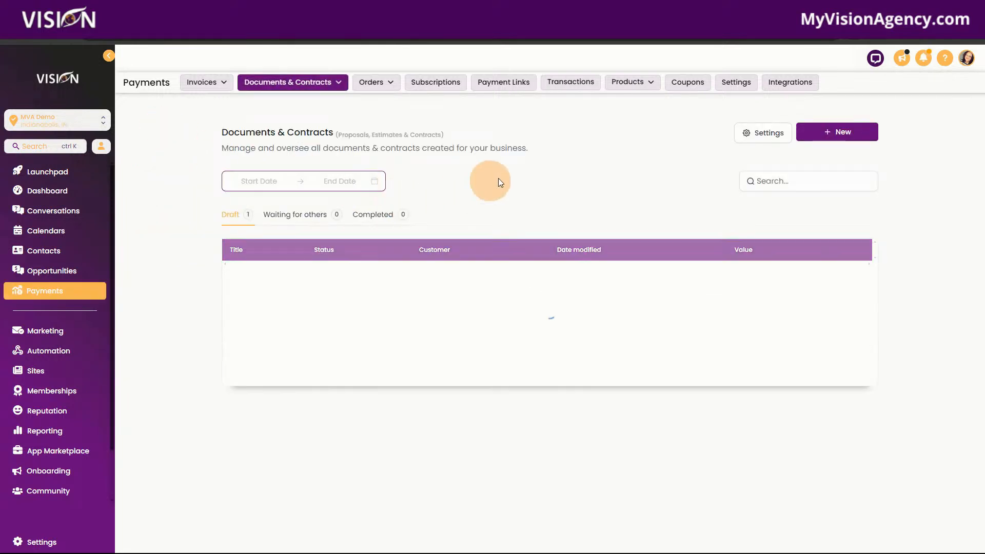
# Step: Start a new blank template from the documents and contracts templates list
pyautogui.click(292, 82)
pyautogui.click(287, 127)
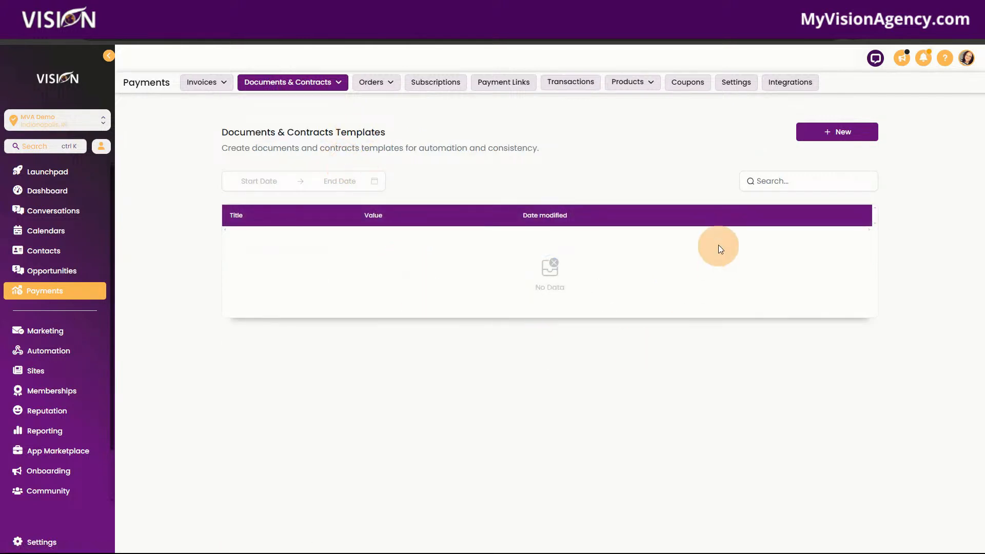
pyautogui.click(827, 132)
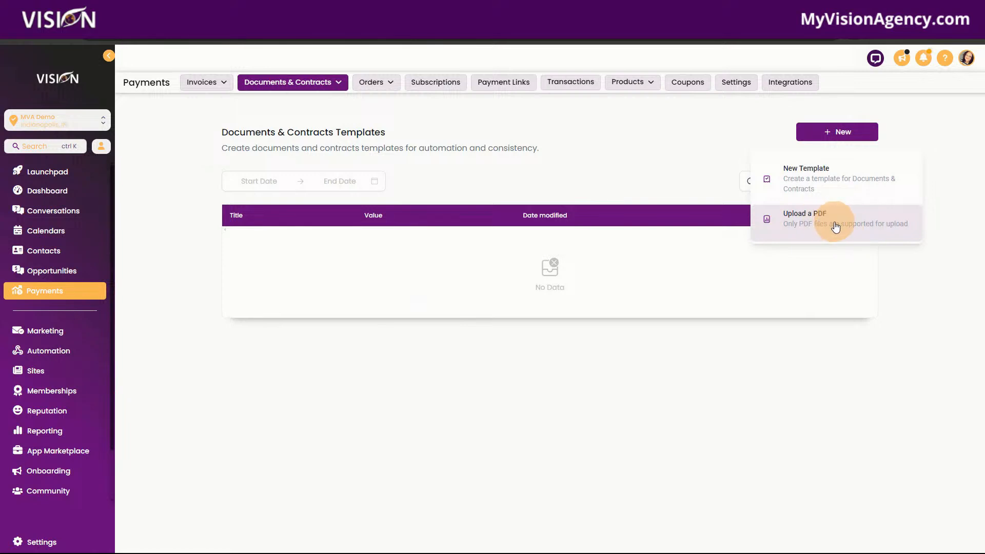
pyautogui.click(826, 176)
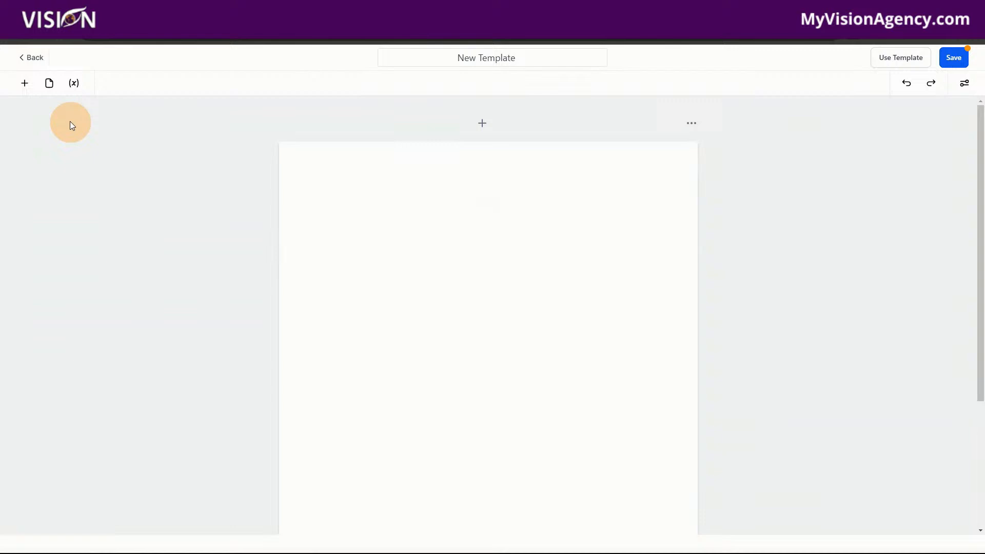
# Step: Add an image block at the top of the template page, a product list below it, and a video block between them
pyautogui.click(25, 83)
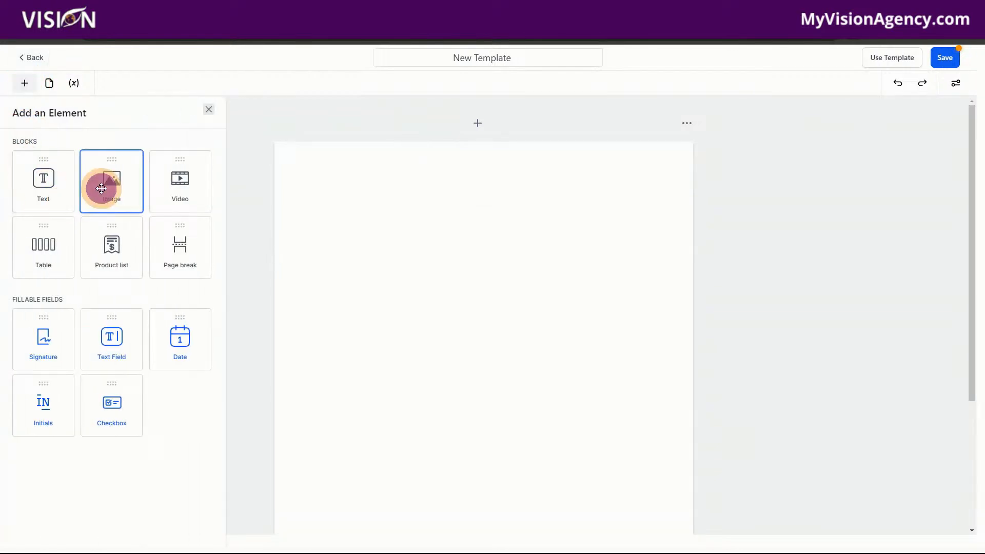
pyautogui.moveTo(103, 186); pyautogui.dragTo(406, 201)
pyautogui.click(24, 83)
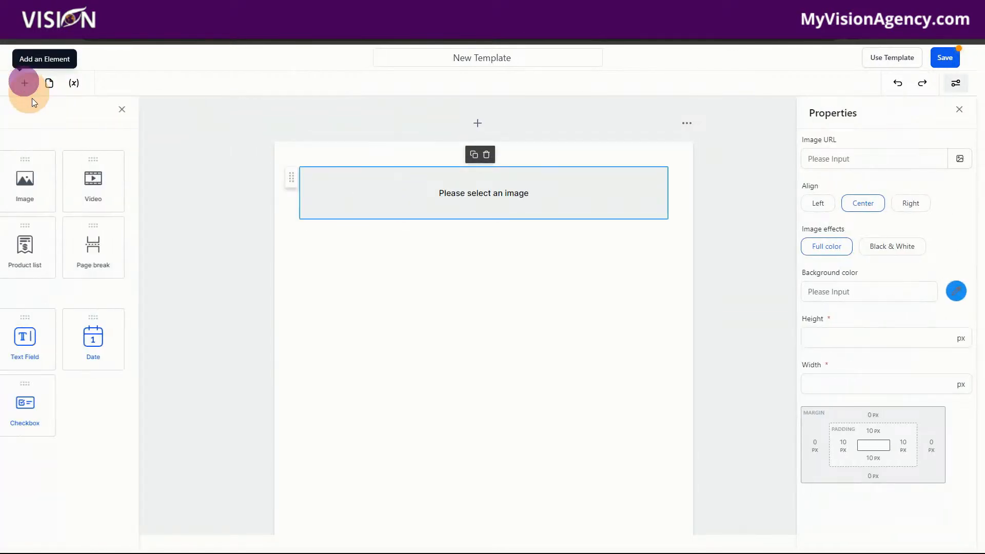
pyautogui.moveTo(111, 255); pyautogui.dragTo(362, 287)
pyautogui.click(25, 83)
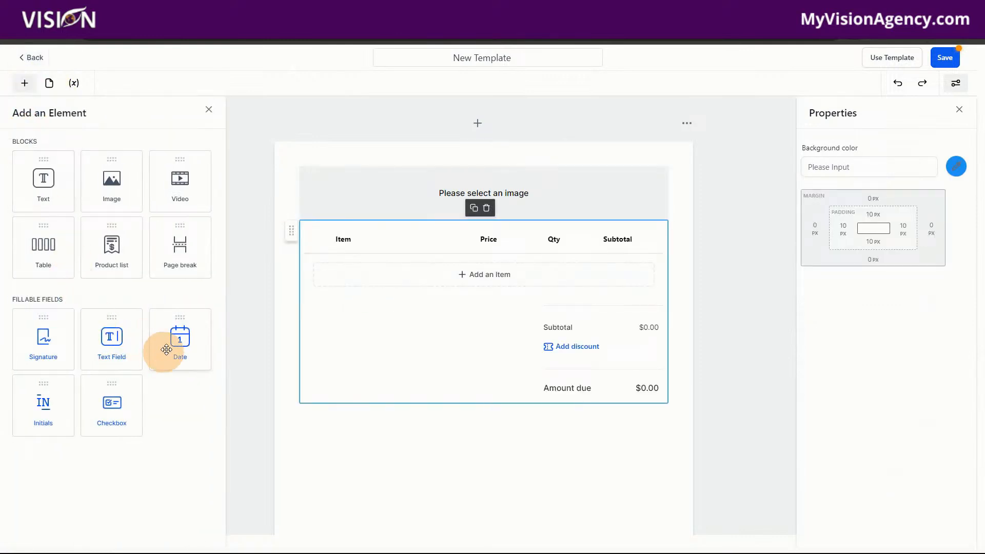
pyautogui.moveTo(187, 184); pyautogui.dragTo(449, 199)
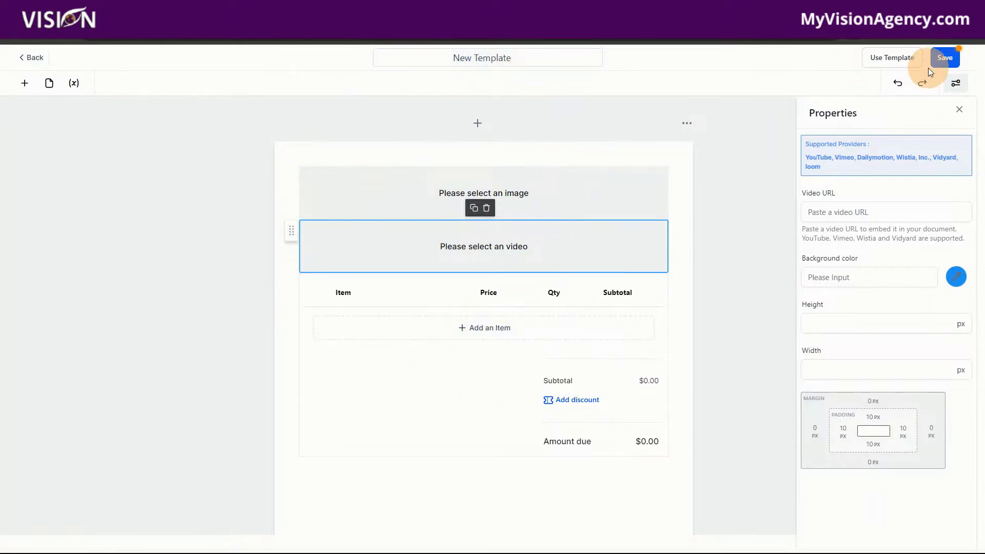
# Step: Save the document template and show its available actions in the templates list
pyautogui.click(944, 57)
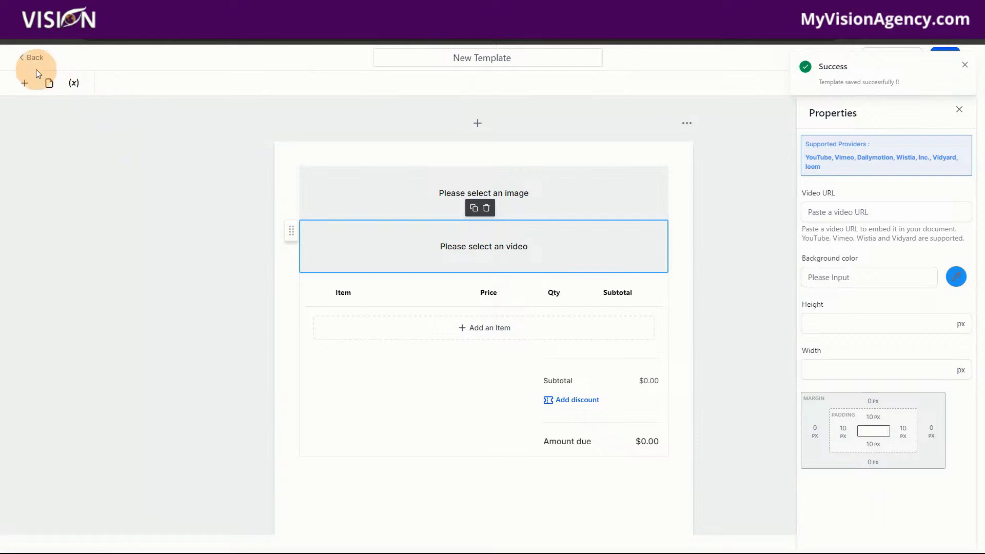
pyautogui.click(31, 57)
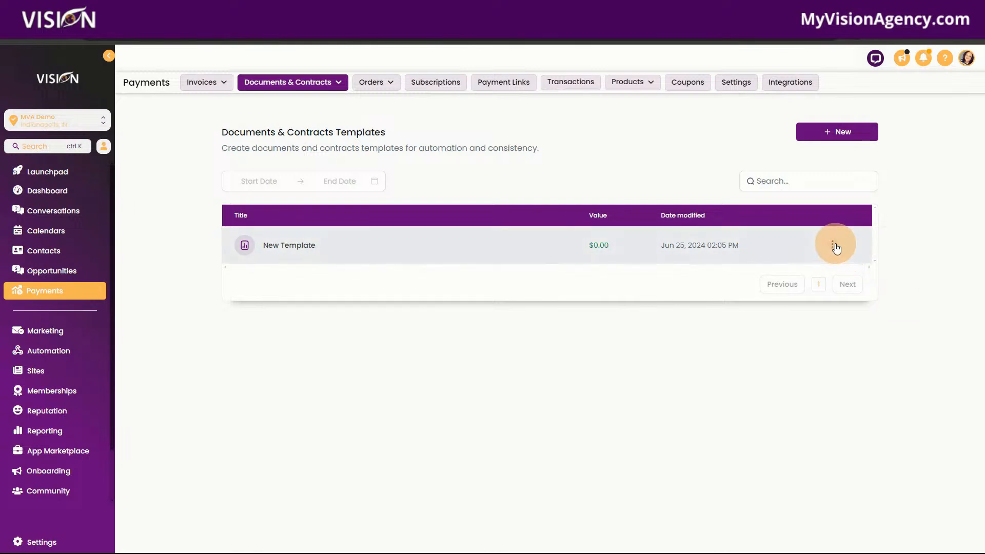
pyautogui.click(834, 246)
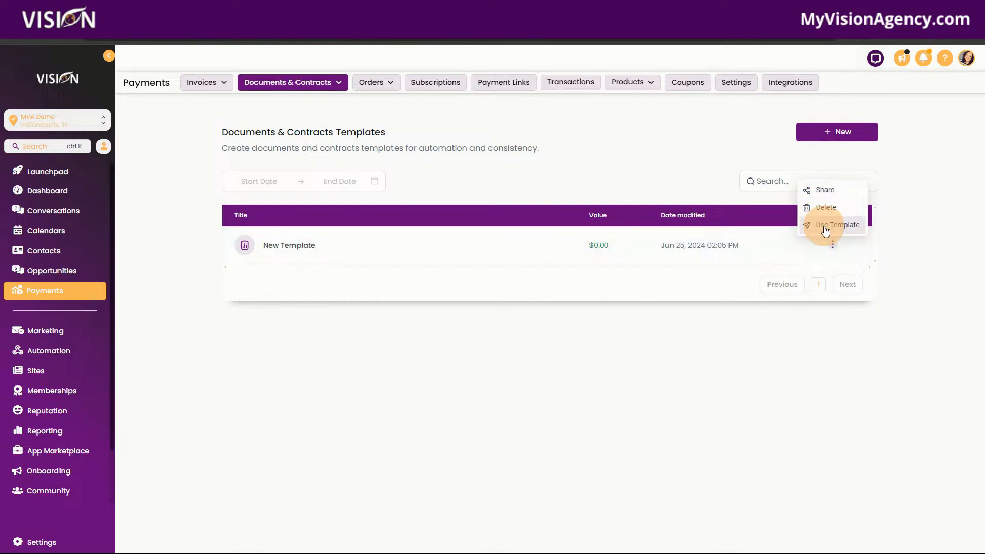
# Step: Open the most recent order from the orders list, review its details, subscription and transactions, and return to the list
pyautogui.click(386, 86)
pyautogui.click(363, 103)
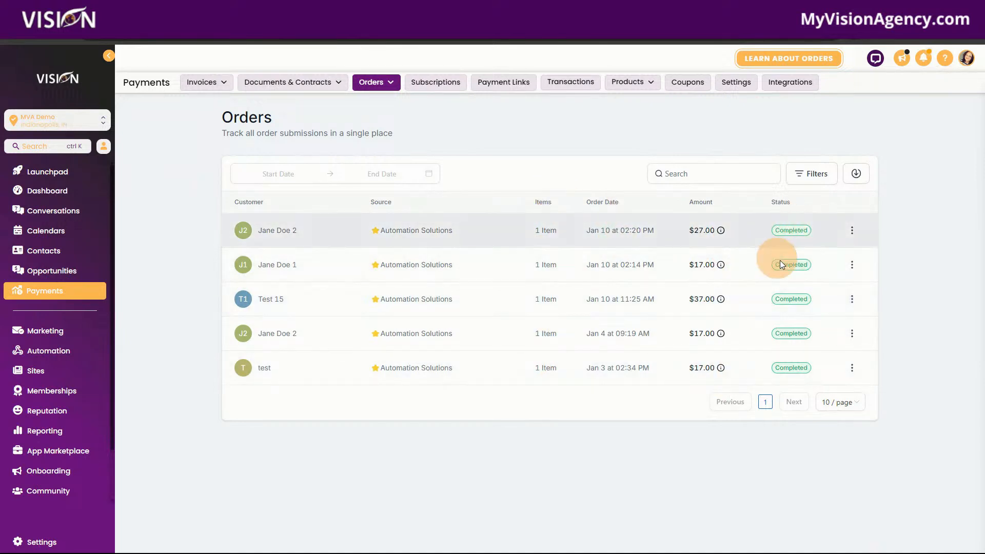
pyautogui.click(853, 232)
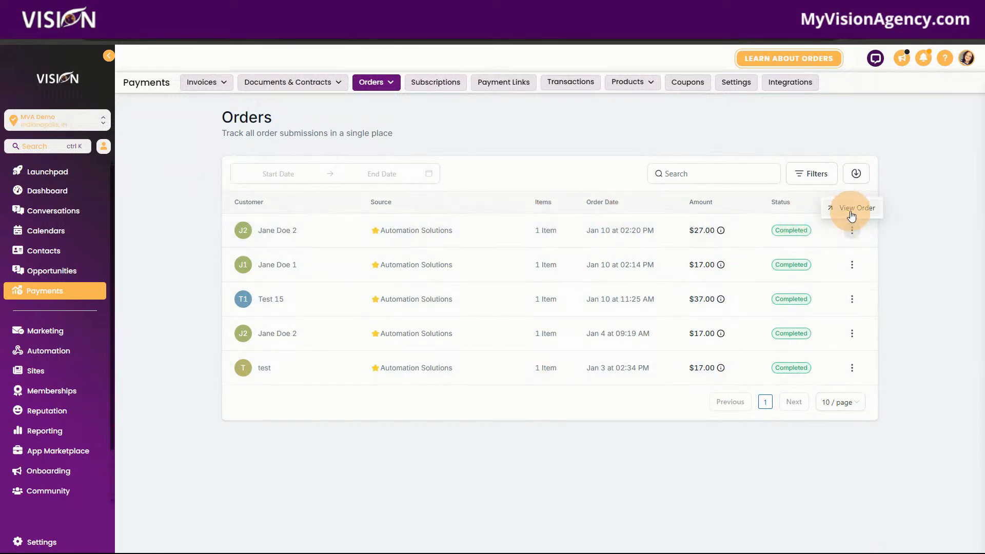
pyautogui.click(851, 208)
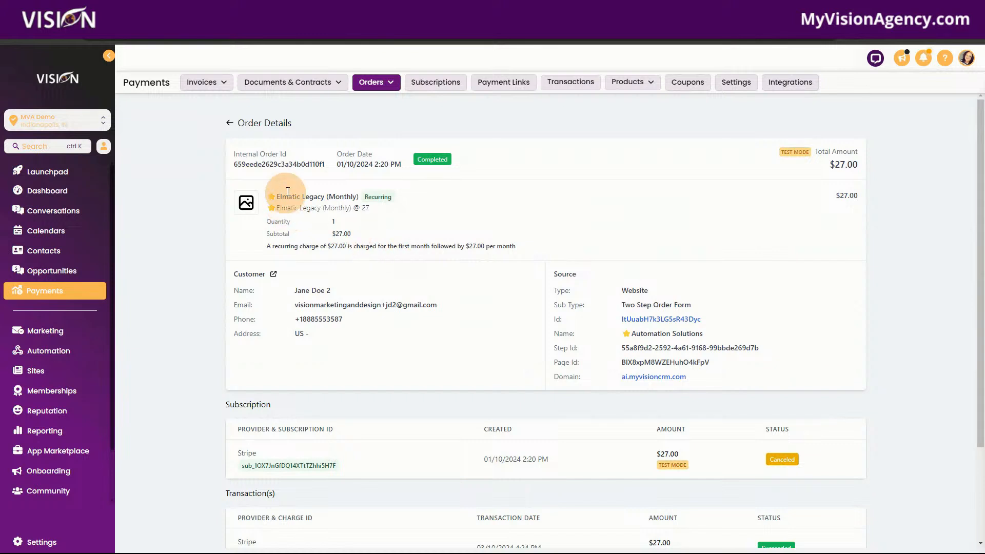
pyautogui.scroll(-3, 910, 469)
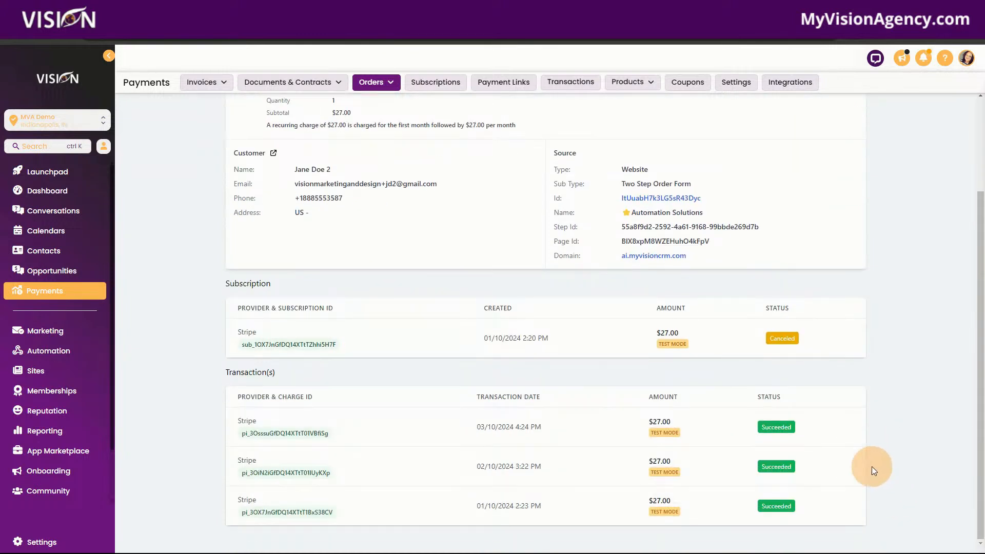
pyautogui.scroll(2, 371, 297)
pyautogui.scroll(1, 369, 295)
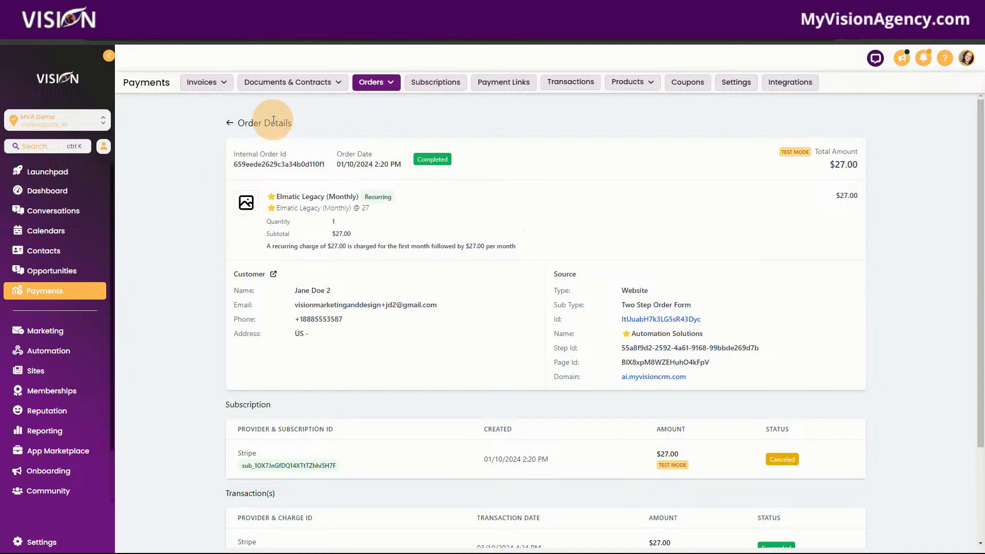
pyautogui.click(229, 122)
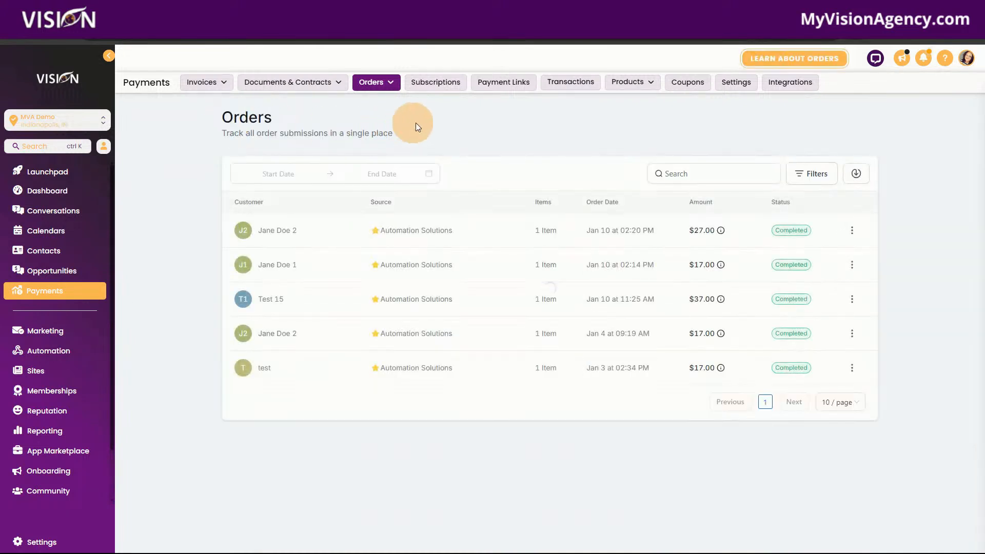
# Step: Check the filter option of the orders list and export the orders
pyautogui.click(811, 175)
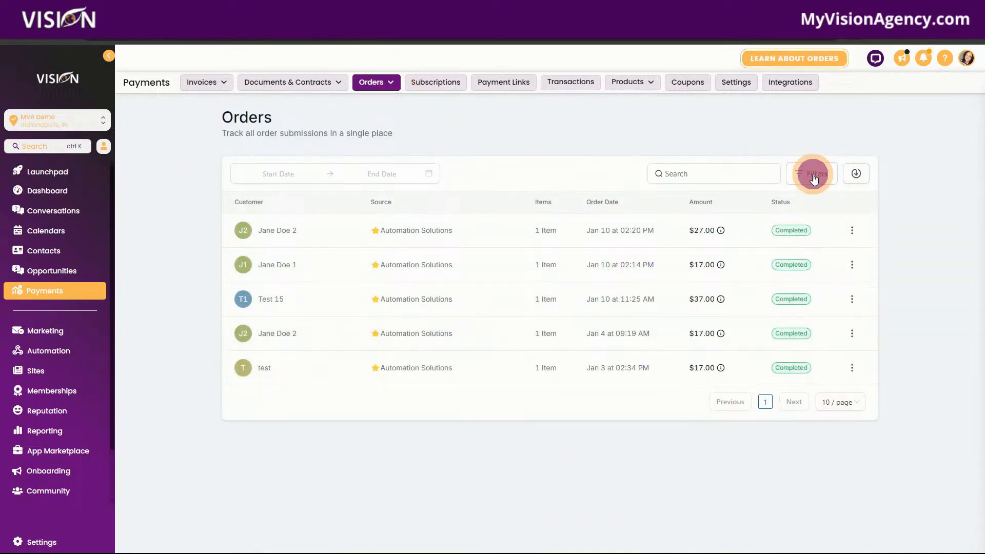
pyautogui.click(856, 173)
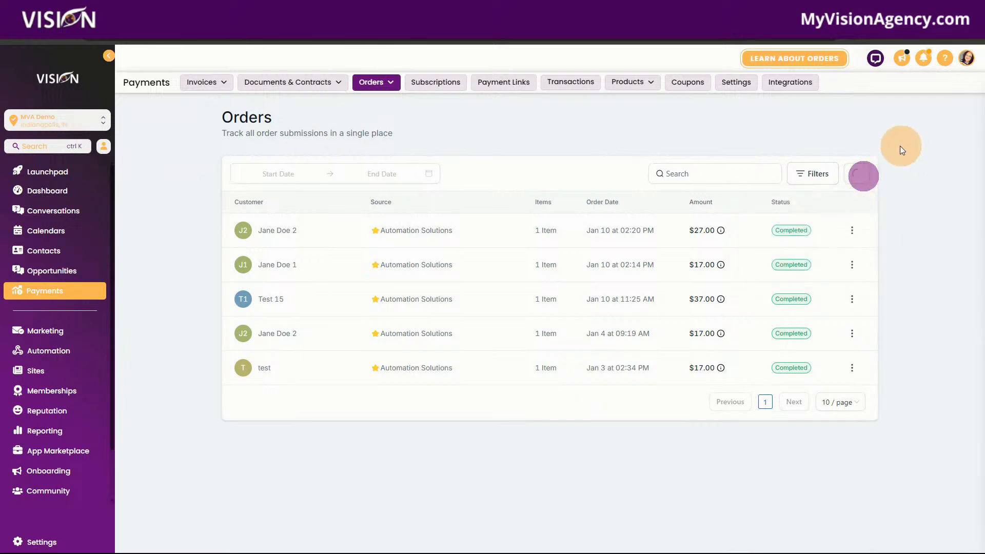
pyautogui.click(965, 113)
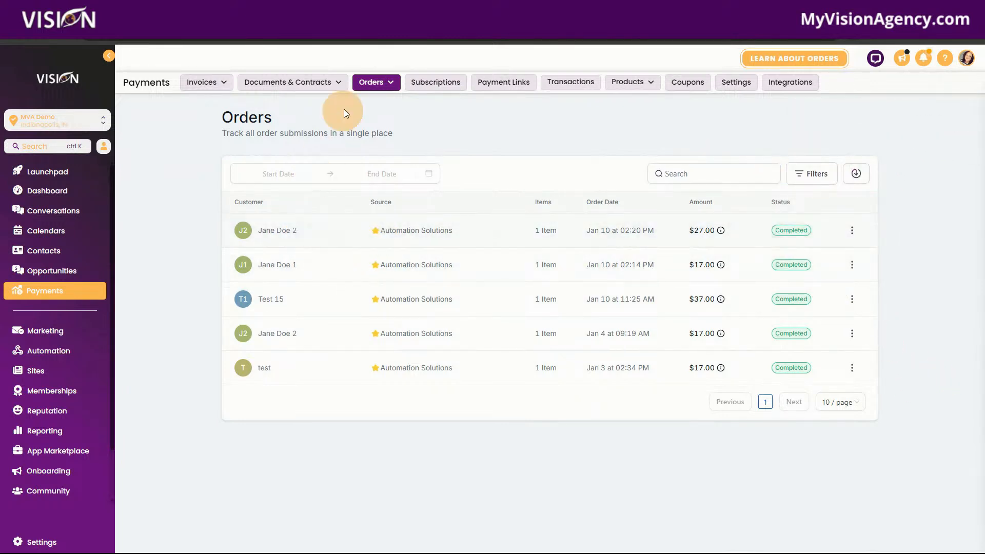
# Step: Open the list of abandoned checkouts
pyautogui.click(374, 82)
pyautogui.click(362, 122)
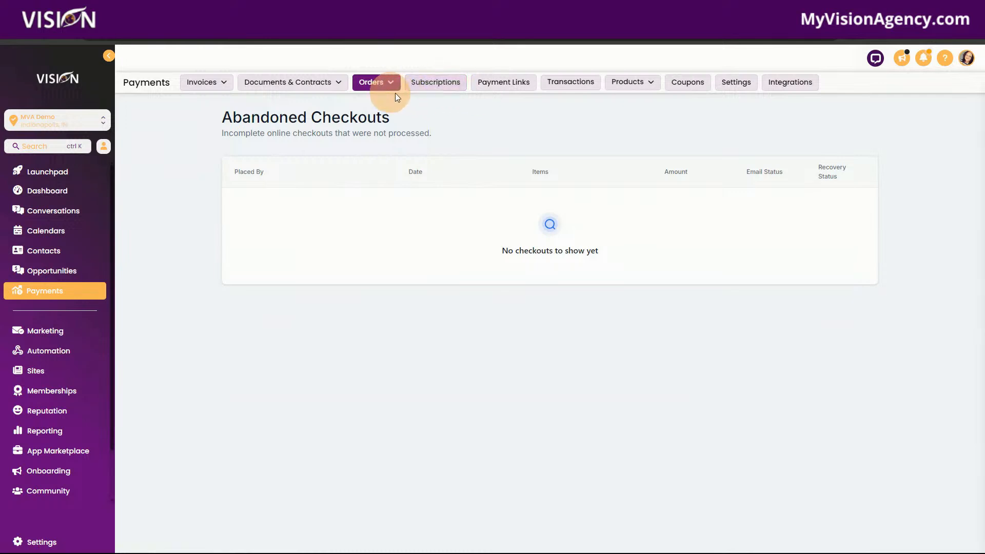
# Step: Open the list of customer subscriptions and review it
pyautogui.click(431, 88)
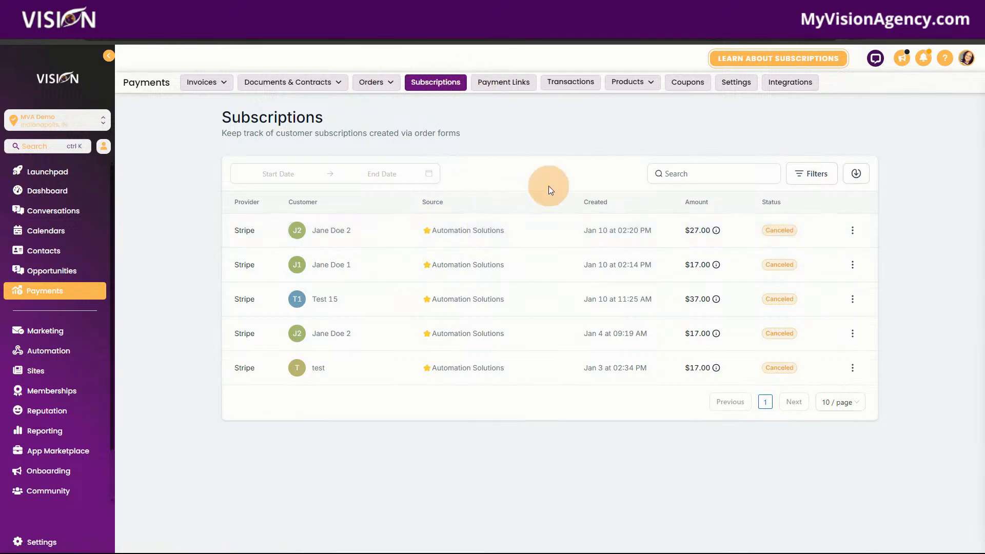
pyautogui.click(631, 84)
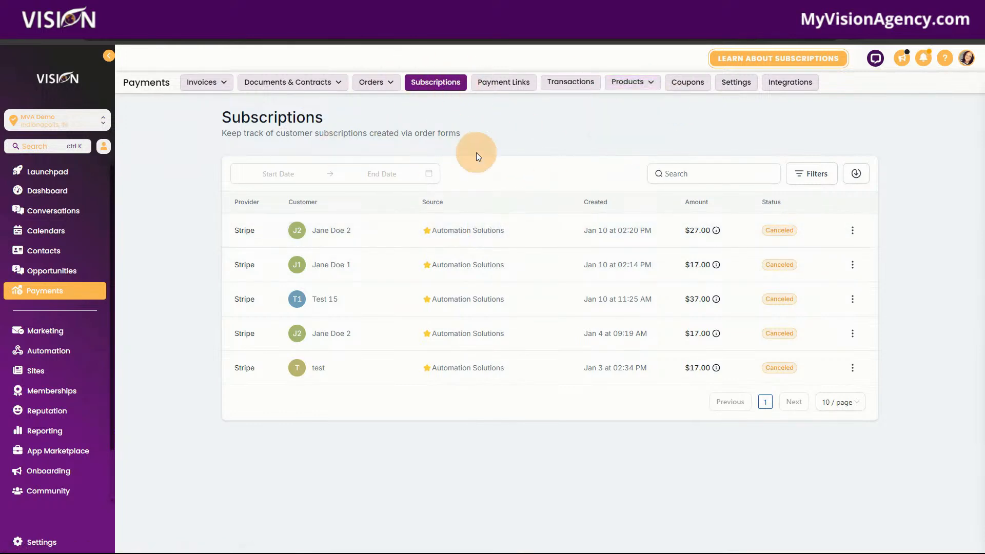
# Step: Start a new payment link and choose App Showcase #2 @ 27 as its product
pyautogui.click(505, 83)
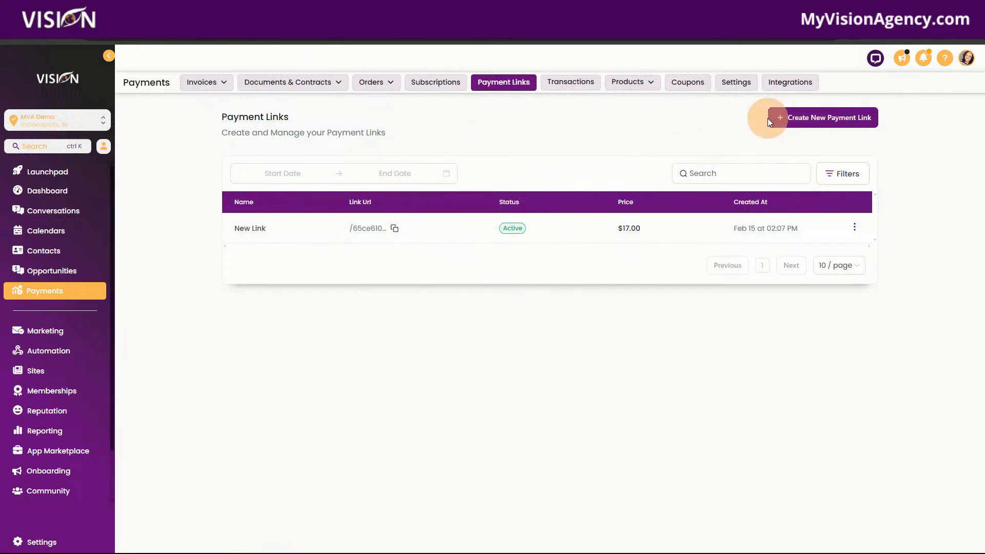
pyautogui.click(690, 224)
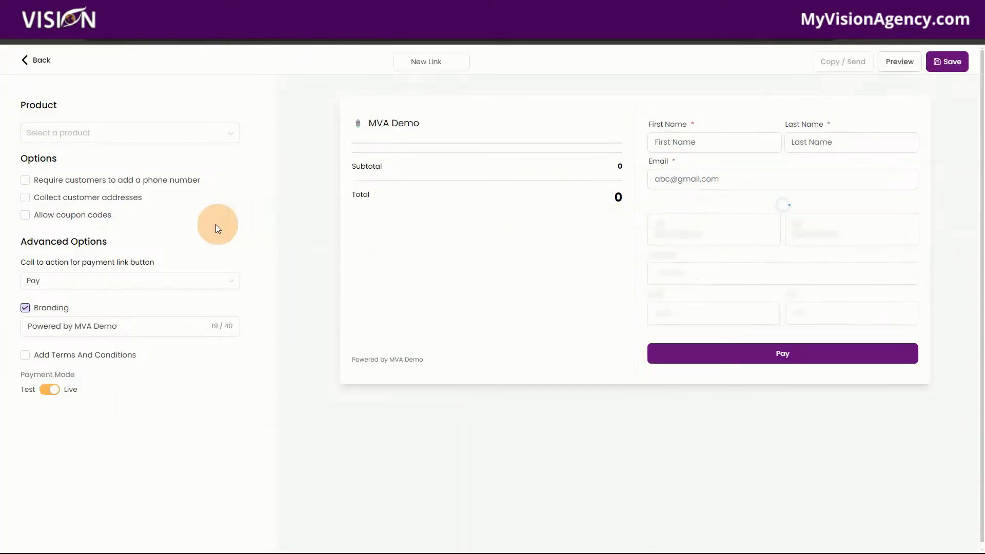
pyautogui.click(87, 127)
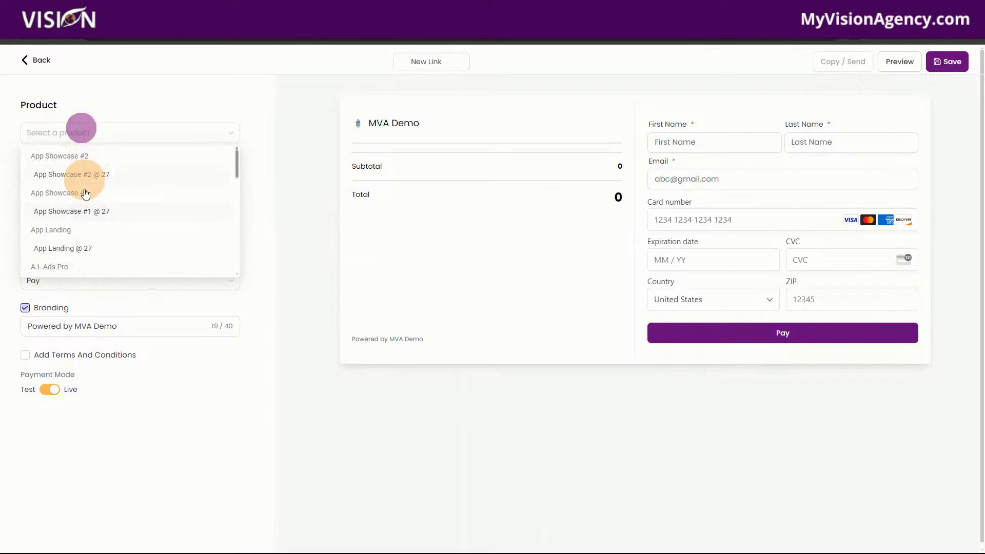
pyautogui.click(89, 174)
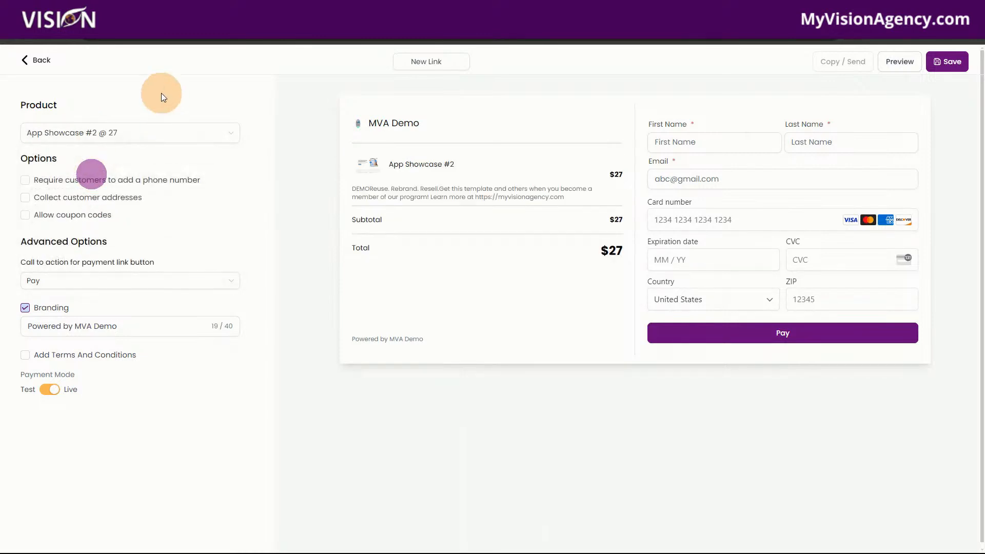
# Step: Require a phone number and collect customer addresses on the payment link, try allowing coupon codes, and check the call-to-action choices
pyautogui.click(32, 181)
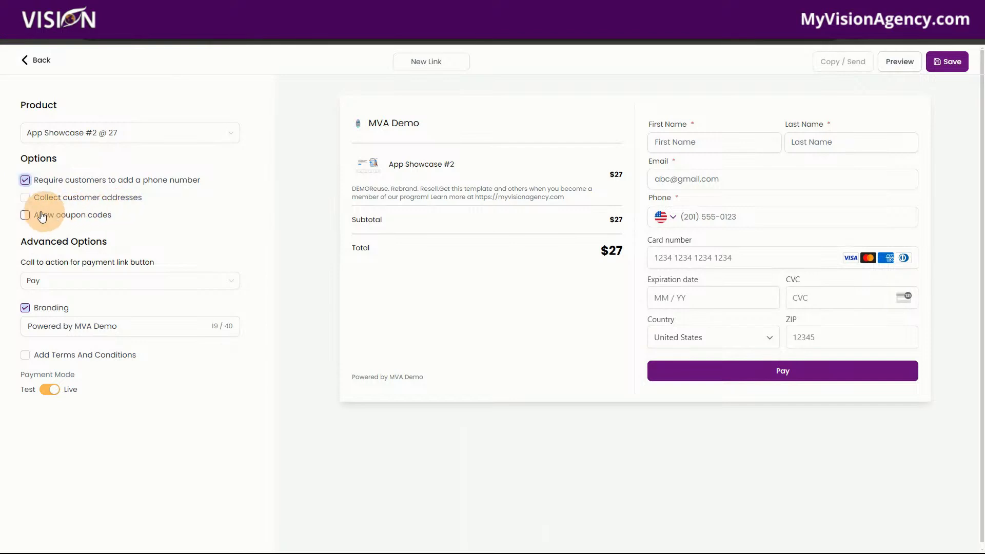
pyautogui.click(24, 198)
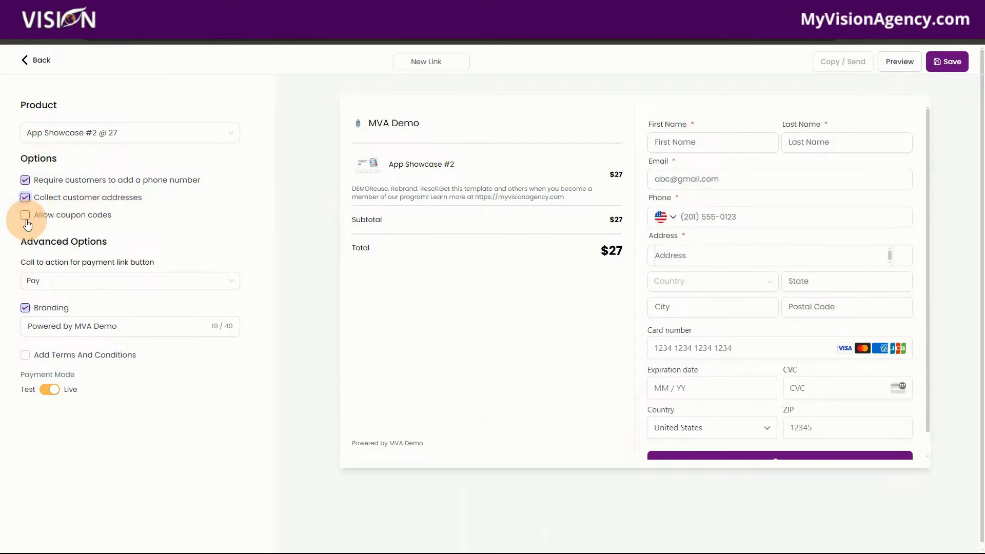
pyautogui.click(26, 216)
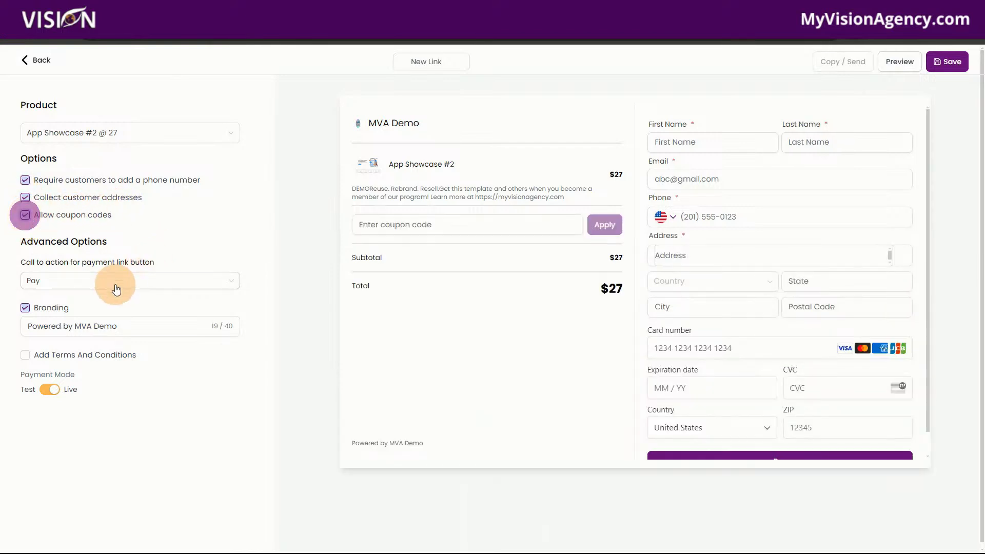
pyautogui.click(61, 281)
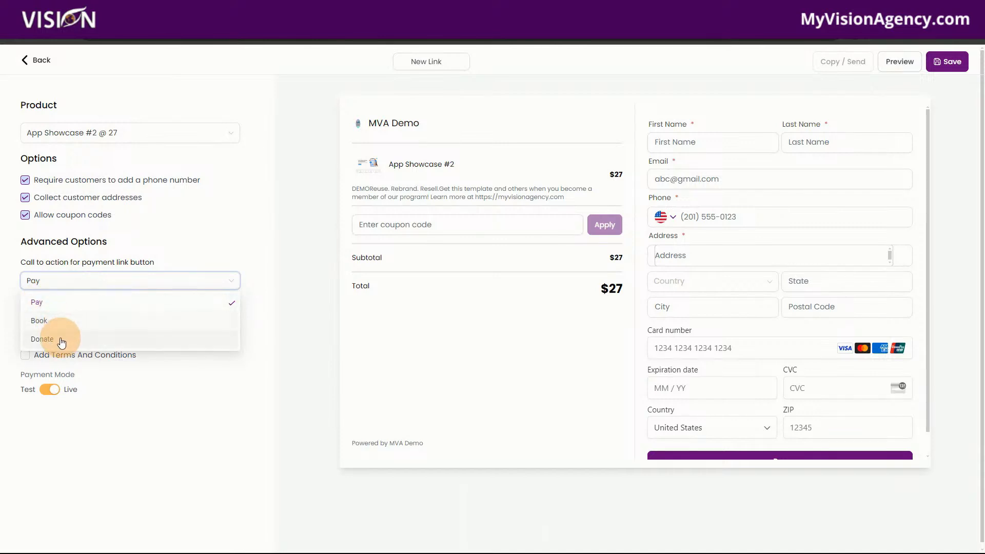
pyautogui.click(192, 220)
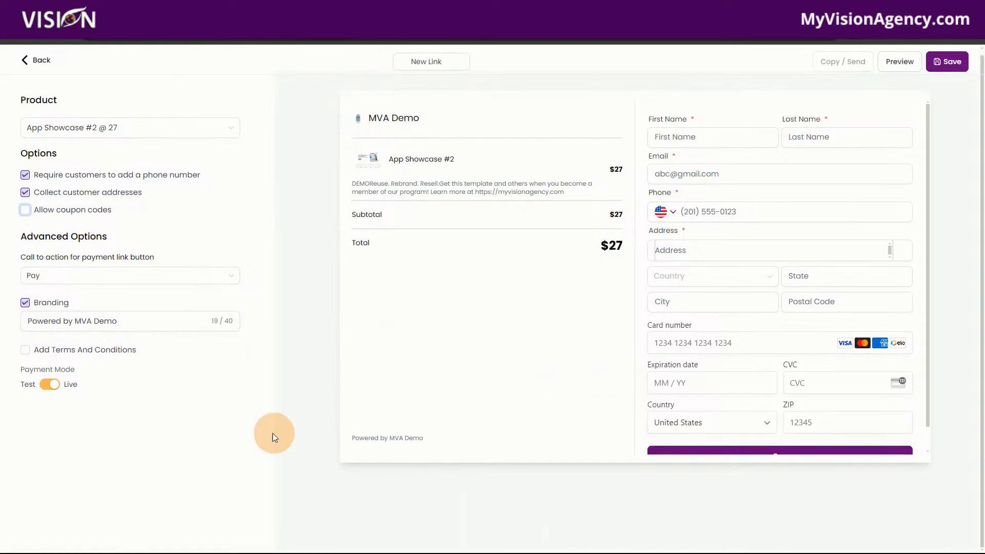
# Step: Try the branding option of the payment link, select the brand name in its text, and leave branding turned off
pyautogui.click(24, 302)
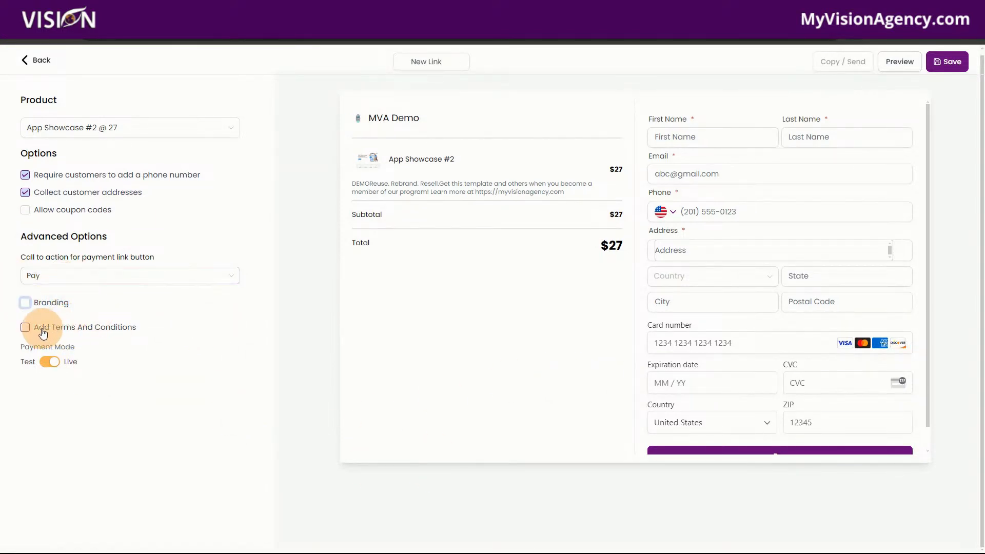
pyautogui.click(31, 304)
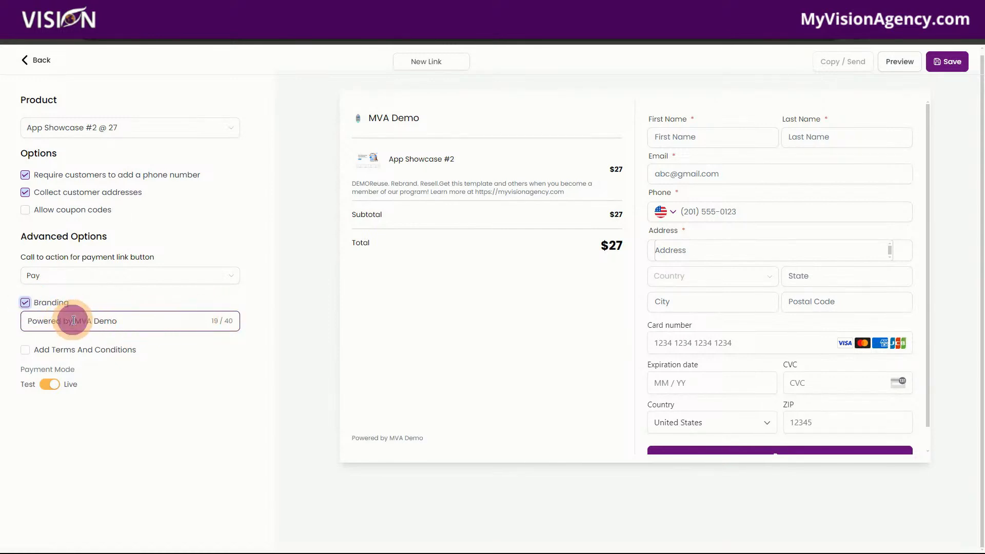
pyautogui.moveTo(72, 322); pyautogui.dragTo(158, 327)
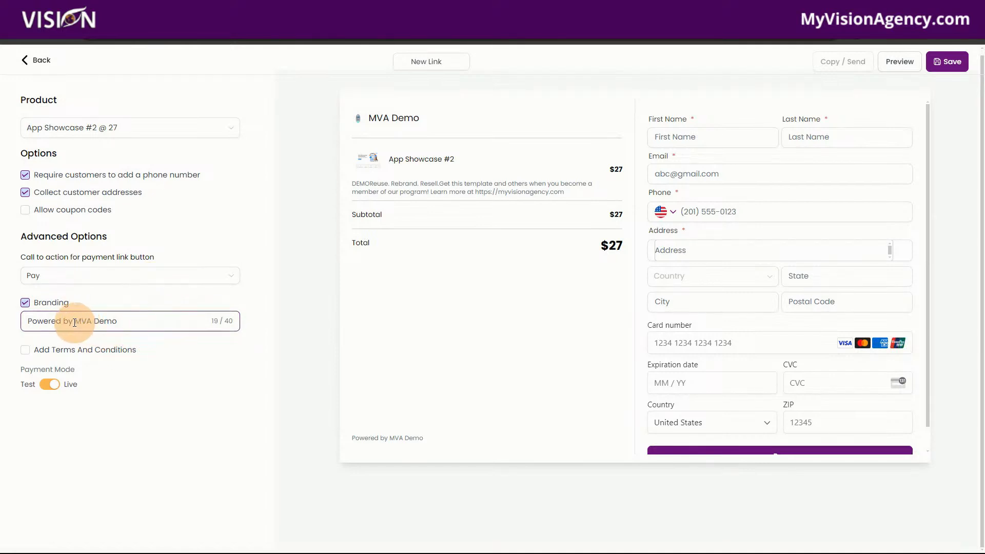
pyautogui.moveTo(85, 321); pyautogui.dragTo(27, 308)
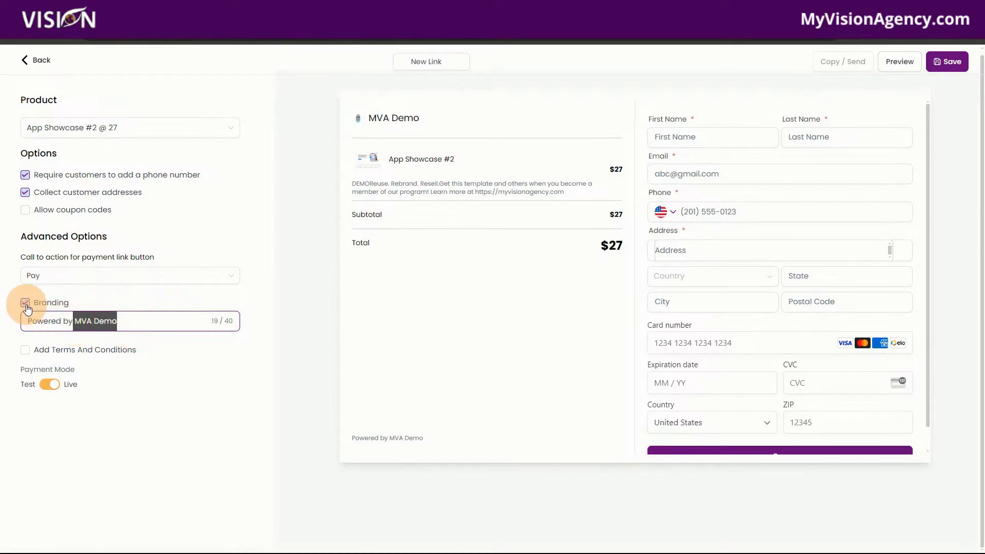
pyautogui.click(27, 307)
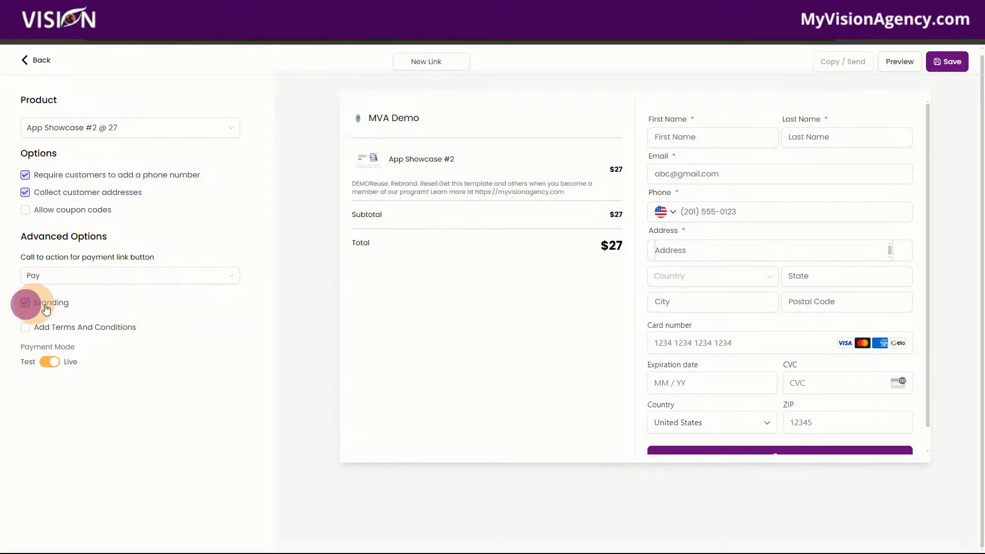
# Step: Try adding terms and conditions to the payment link, and switch the payment mode to Test and back to Live
pyautogui.click(24, 330)
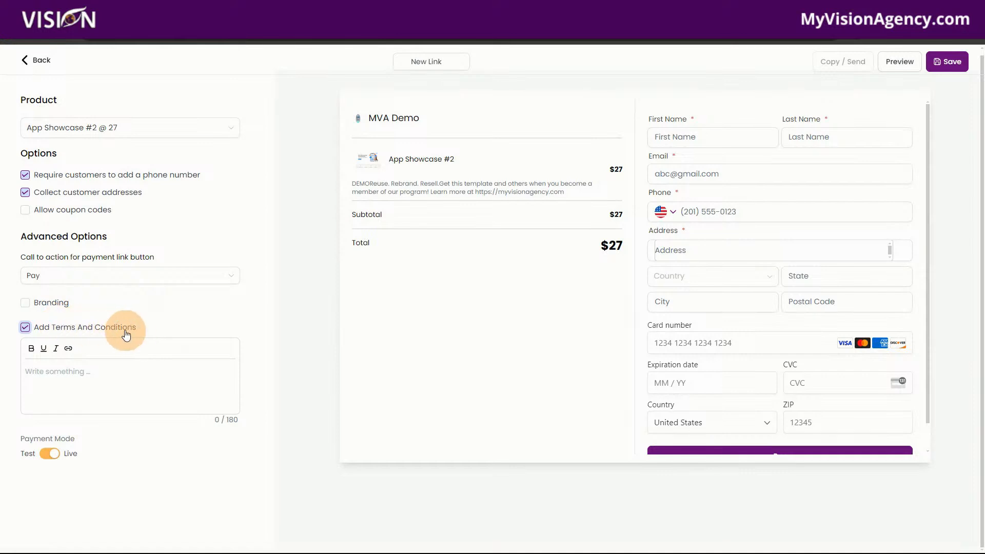
pyautogui.click(50, 454)
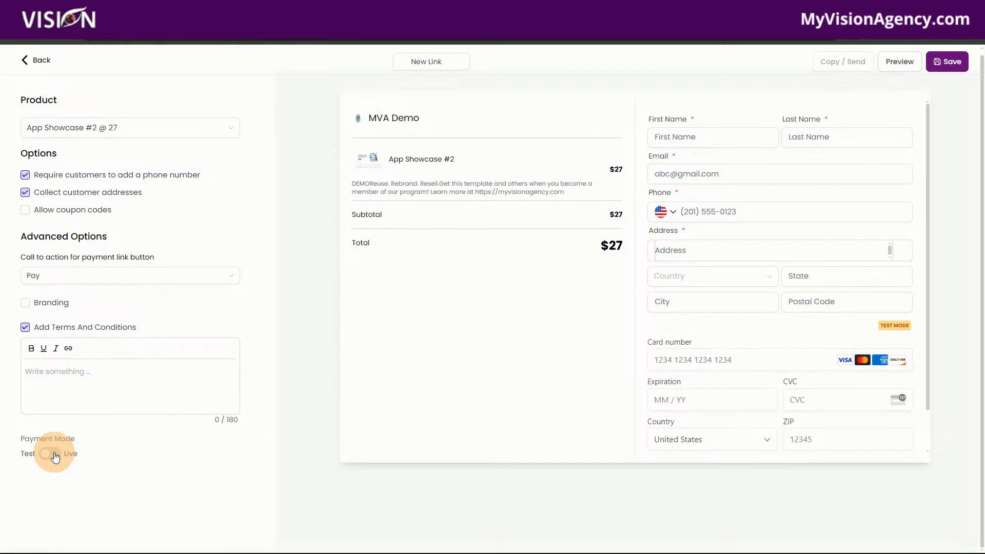
pyautogui.click(55, 456)
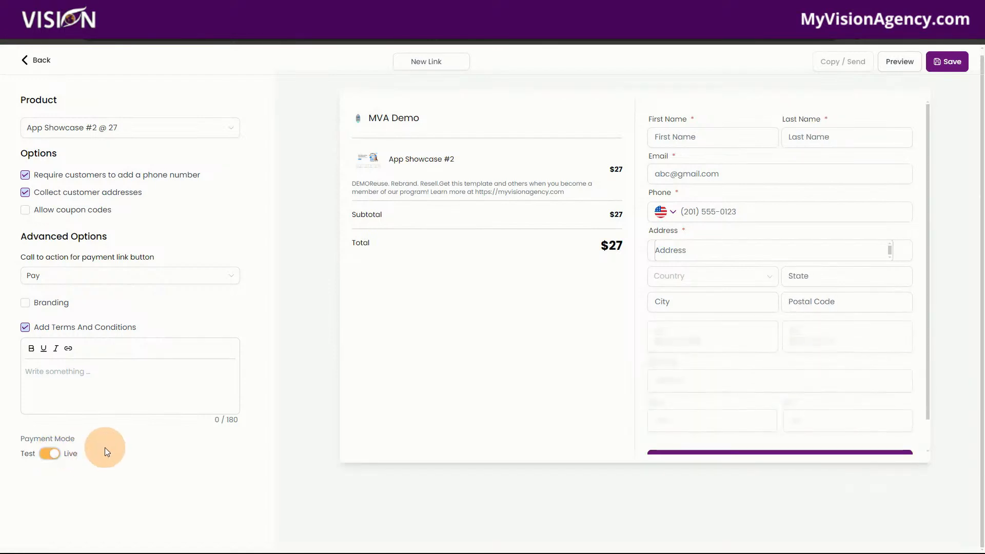
# Step: Remove the empty terms and conditions from the payment link and save it
pyautogui.click(948, 61)
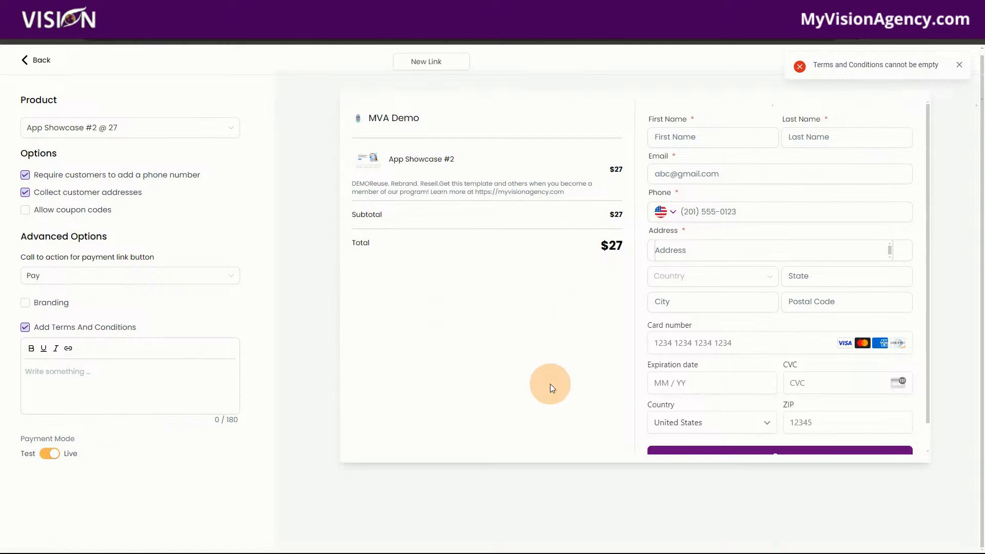
pyautogui.click(960, 65)
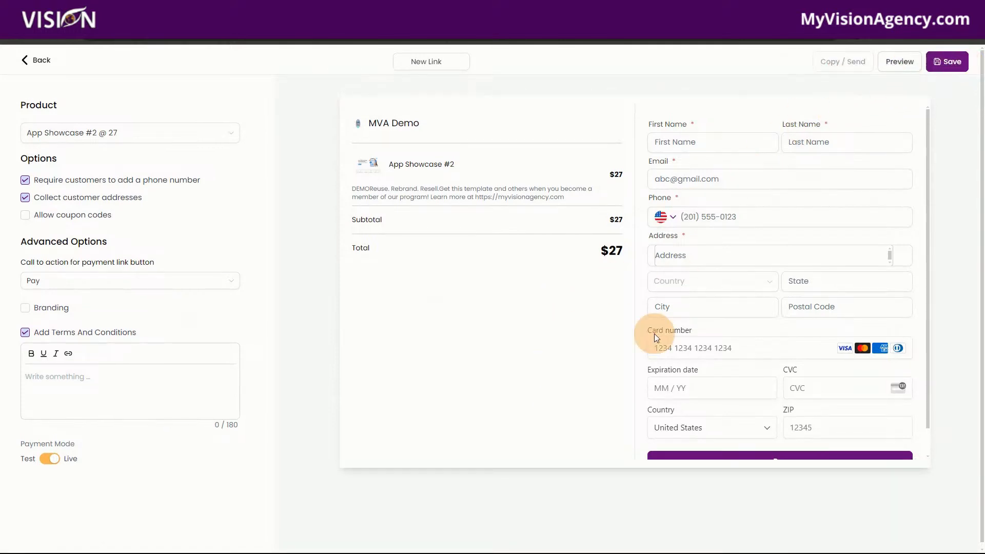
pyautogui.click(25, 333)
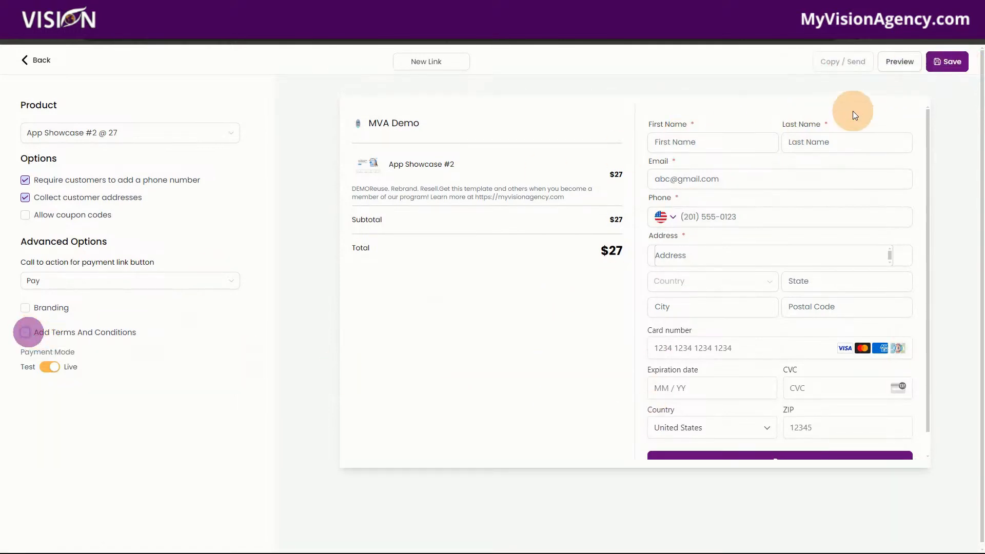
pyautogui.click(948, 61)
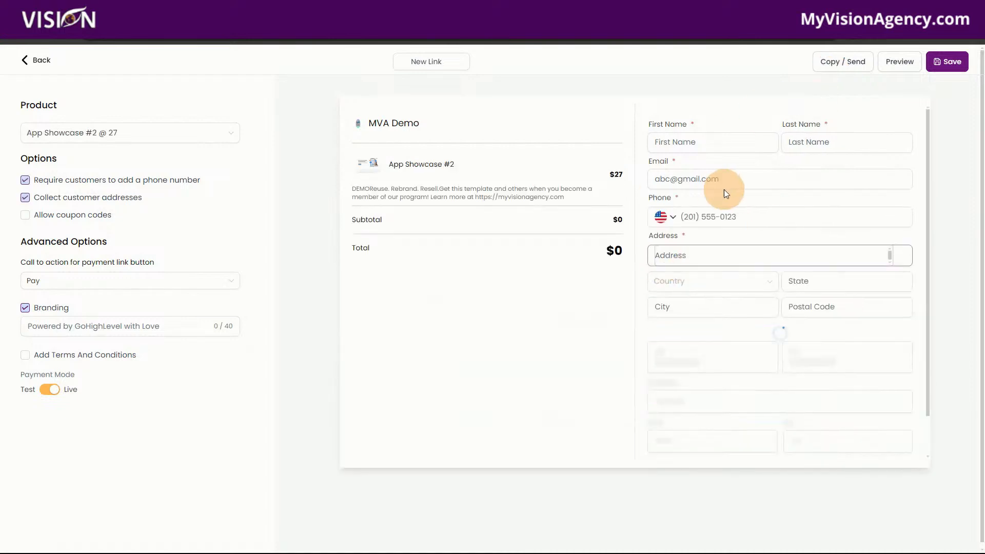
# Step: Preview the saved payment link's checkout page, then return to the list of payment links
pyautogui.click(899, 59)
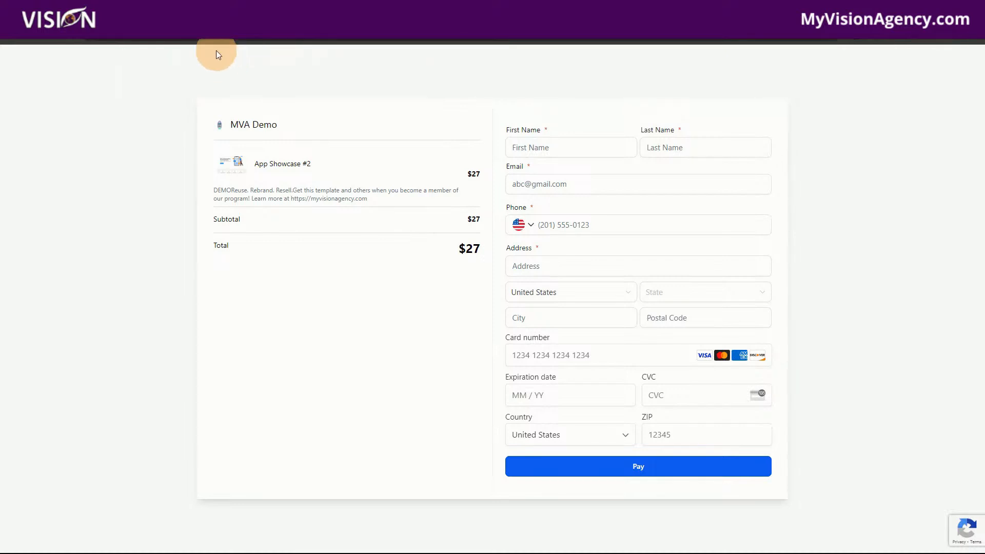
pyautogui.click(205, 11)
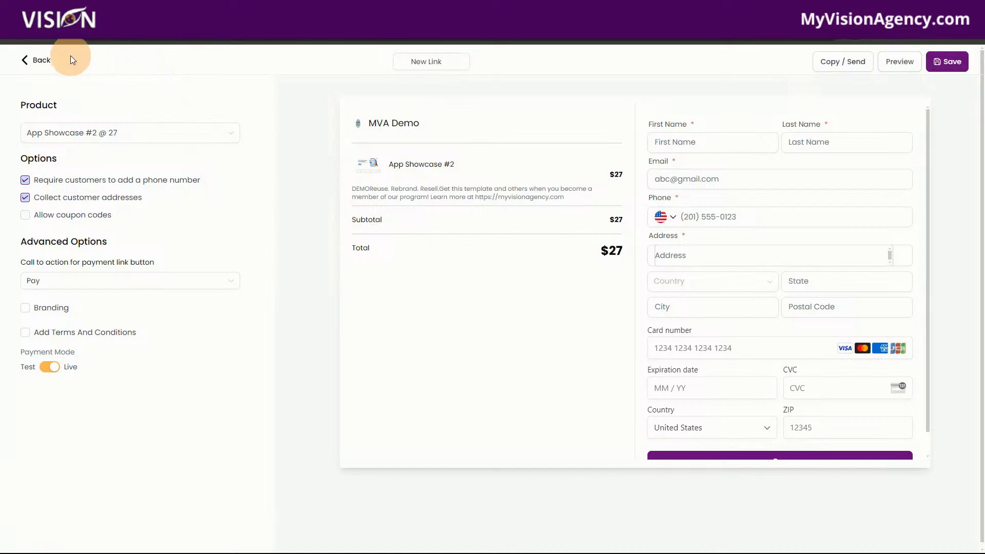
pyautogui.click(41, 65)
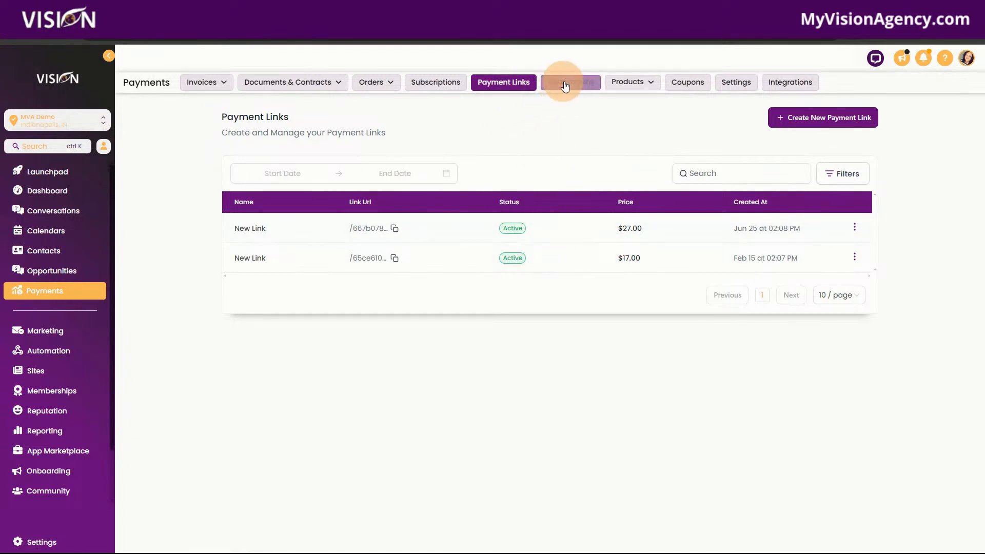
# Step: Open the transactions list and show the available actions for the most recent transaction
pyautogui.click(582, 84)
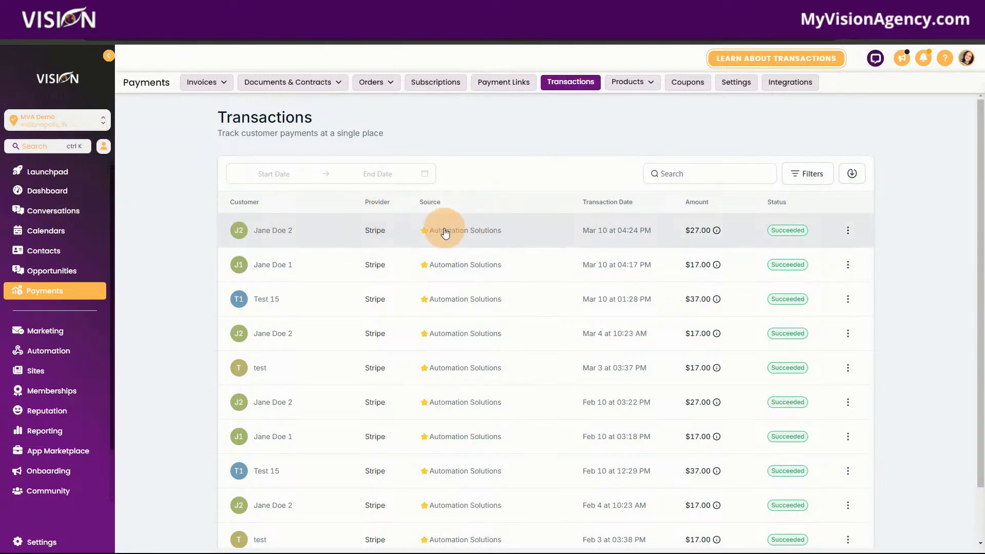
pyautogui.click(849, 232)
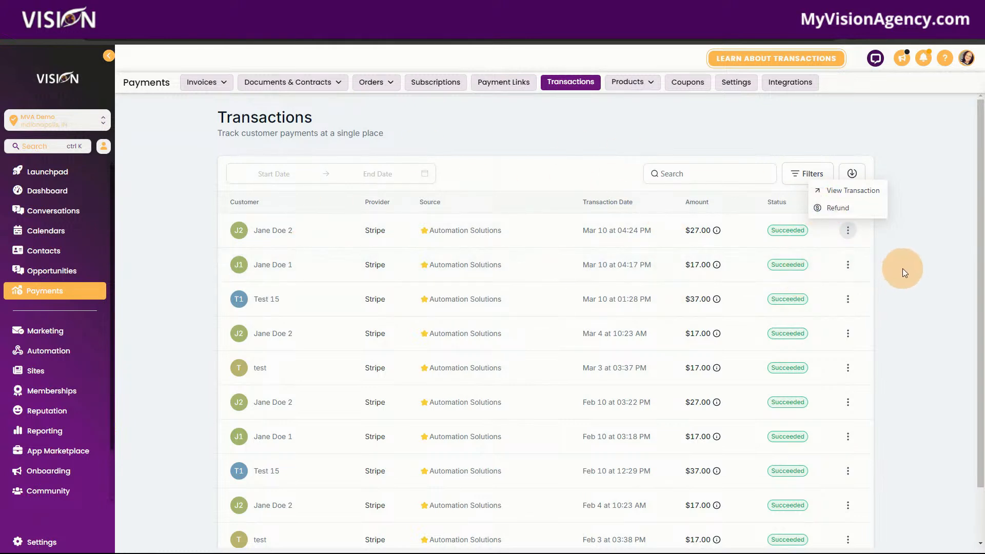
# Step: Start creating a new product from the products list and switch its inclusion in the online store off and back on
pyautogui.moveTo(629, 82)
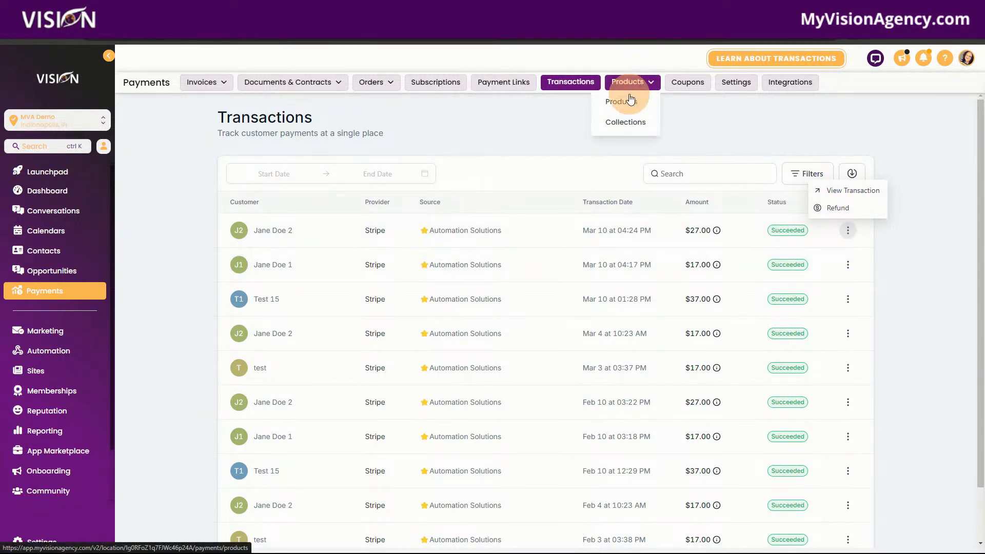
pyautogui.click(629, 101)
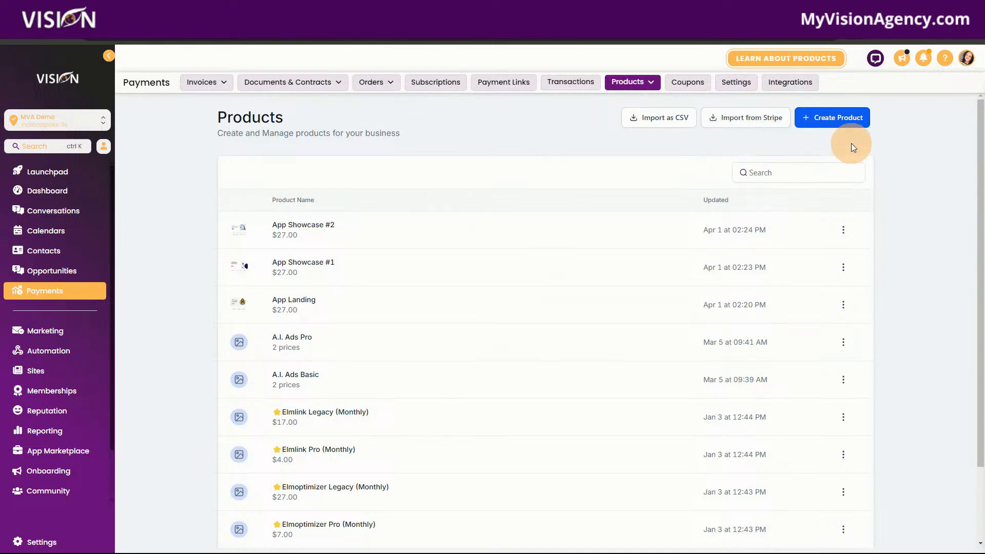
pyautogui.click(842, 121)
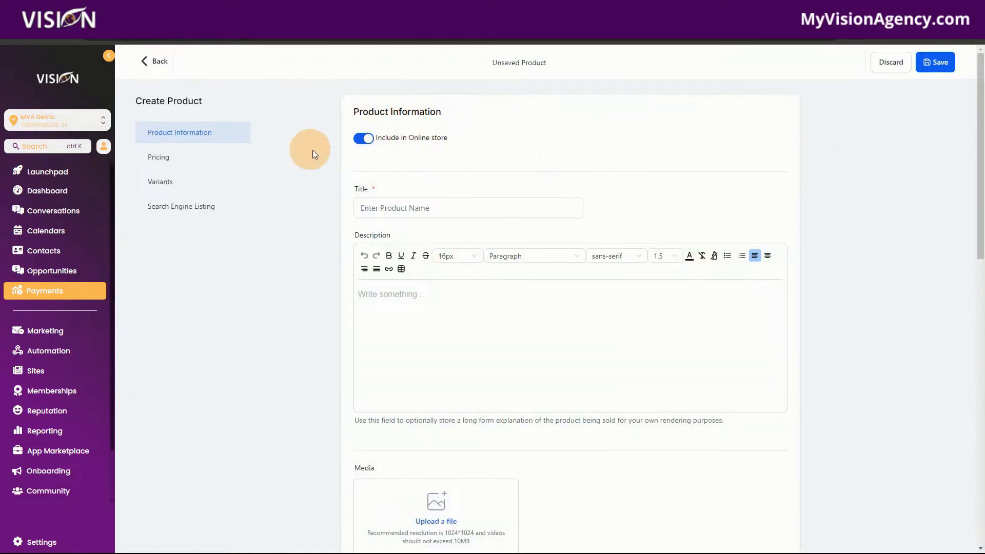
pyautogui.click(359, 142)
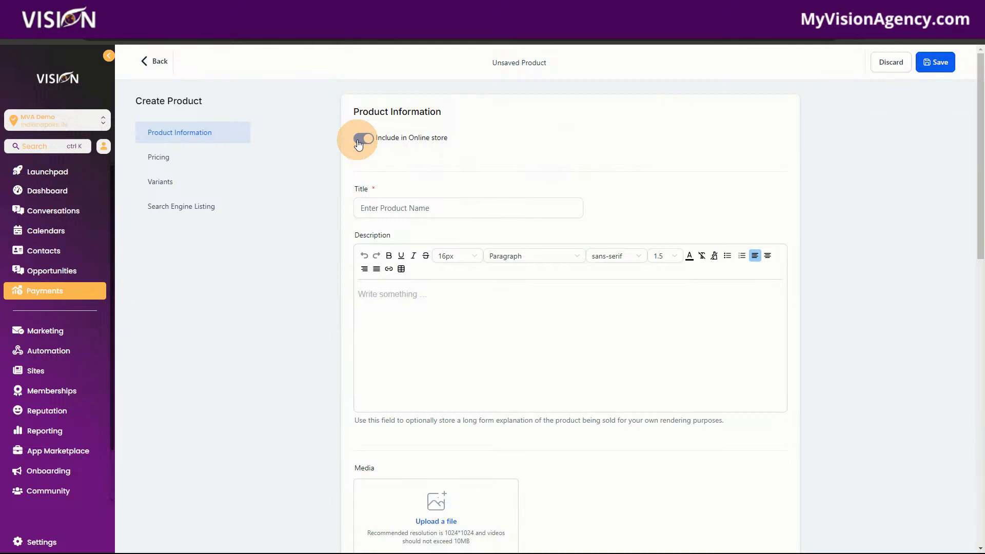
pyautogui.click(359, 143)
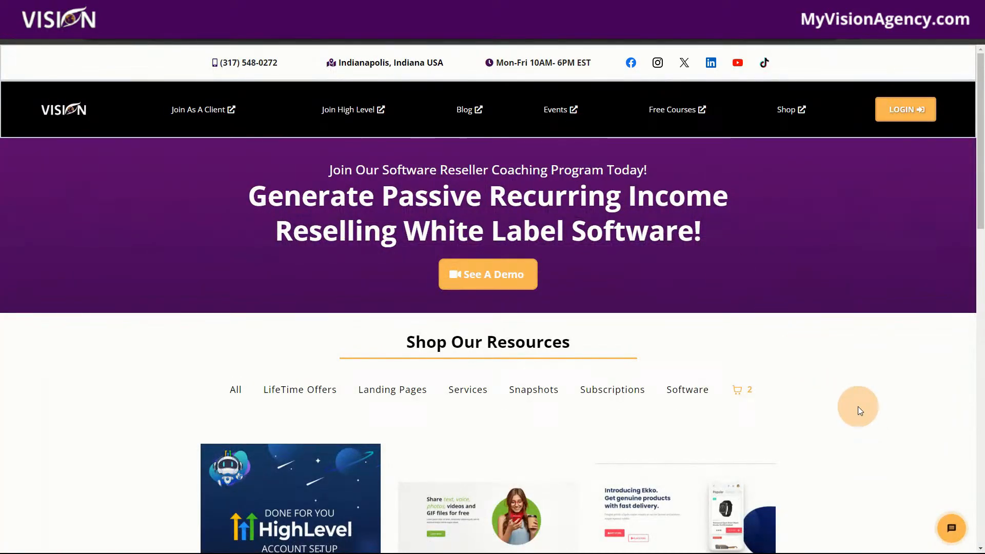
# Step: Examine how products are displayed in the Shop Our Resources section of the example online store
pyautogui.scroll(-2, 857, 407)
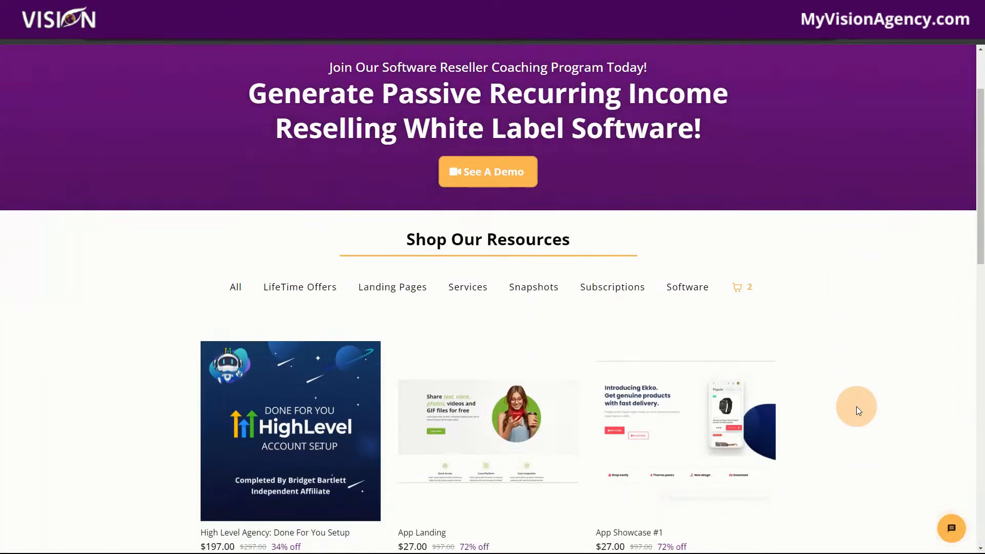
pyautogui.scroll(-4, 857, 406)
pyautogui.scroll(-2, 857, 406)
pyautogui.scroll(2, 857, 406)
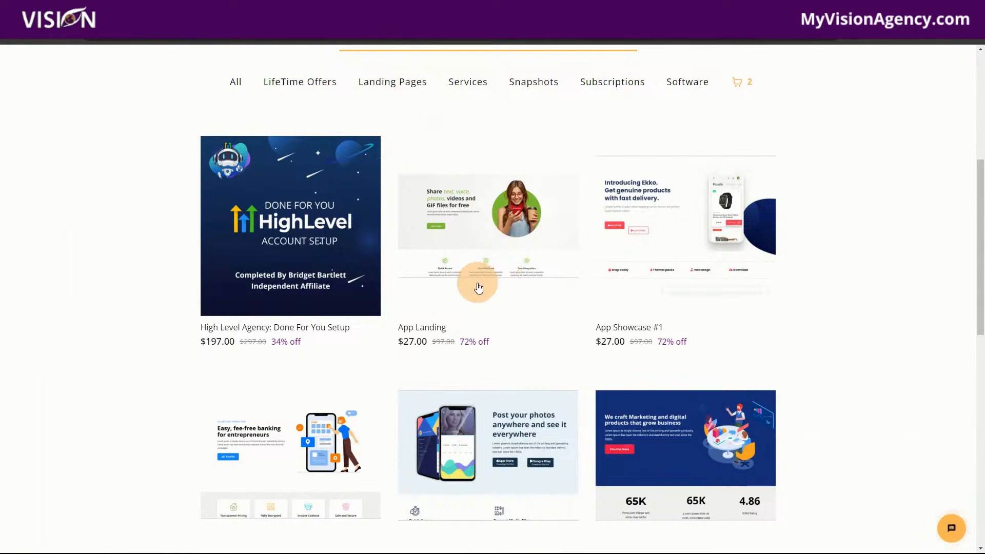
# Step: Preview buying the App Landing product through to its checkout page, then return to the unsaved product form
pyautogui.click(467, 266)
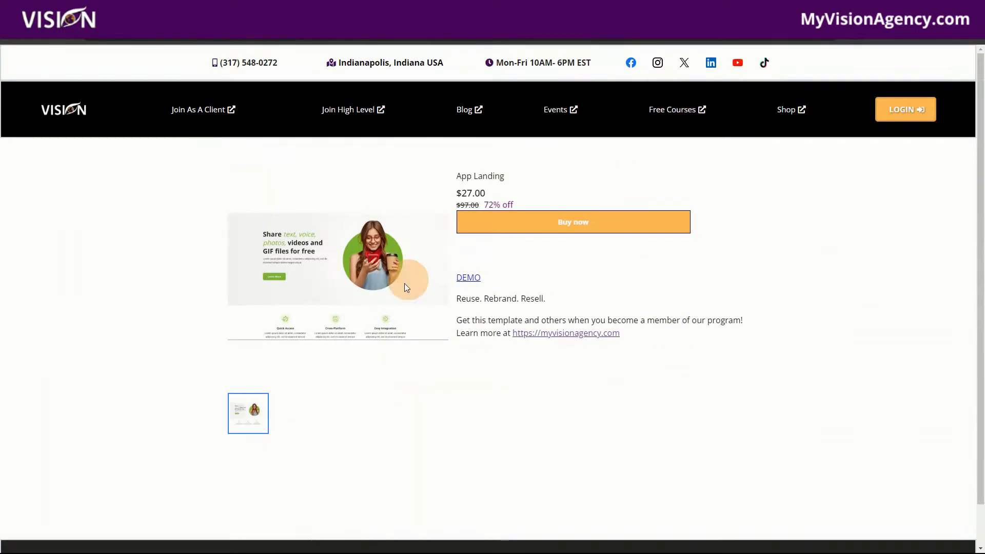
pyautogui.click(558, 229)
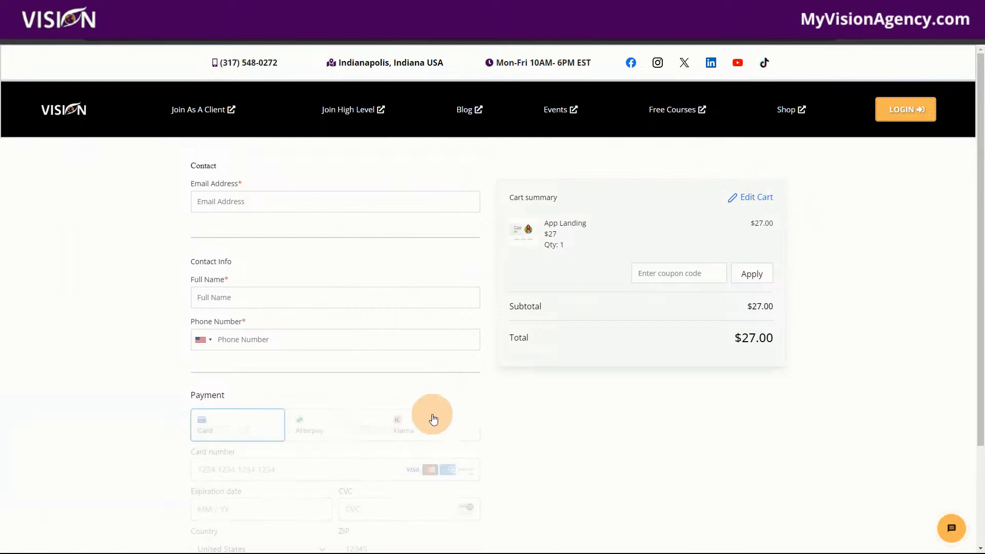
pyautogui.scroll(-1, 618, 464)
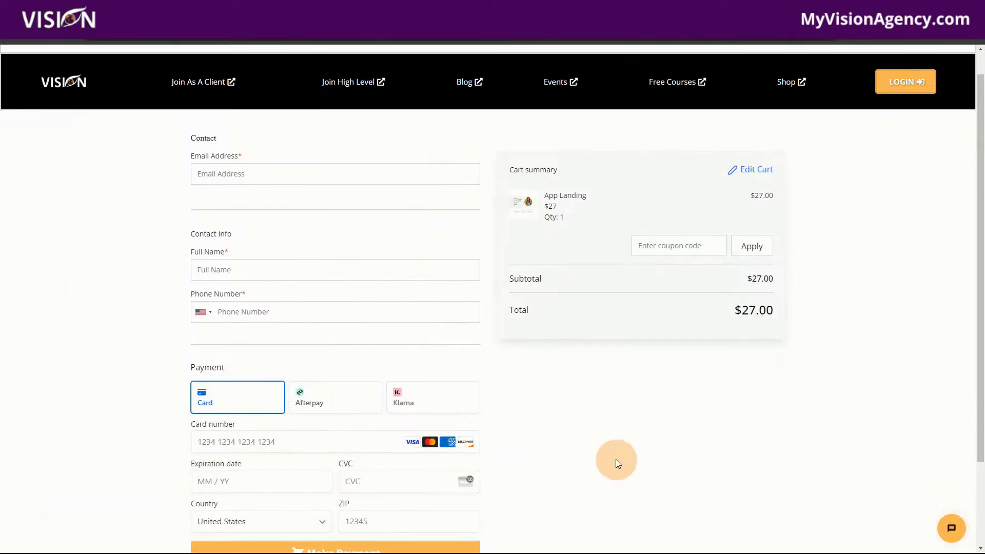
pyautogui.scroll(-4, 616, 460)
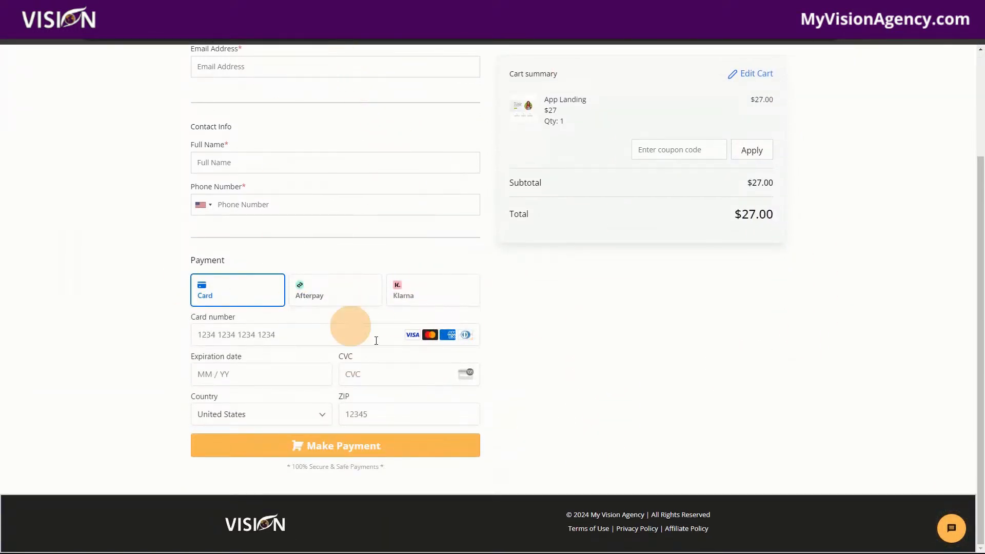
pyautogui.scroll(5, 433, 150)
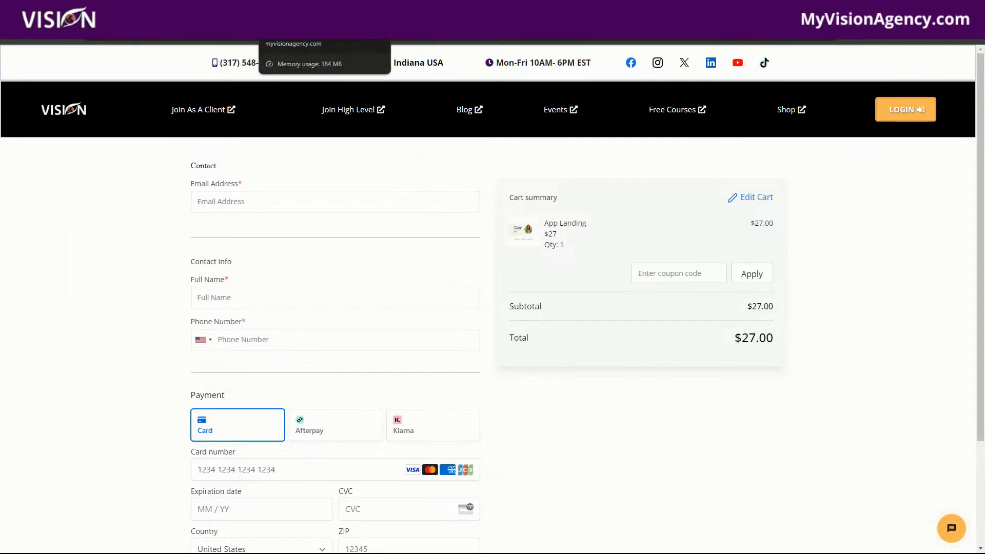
pyautogui.click(297, 10)
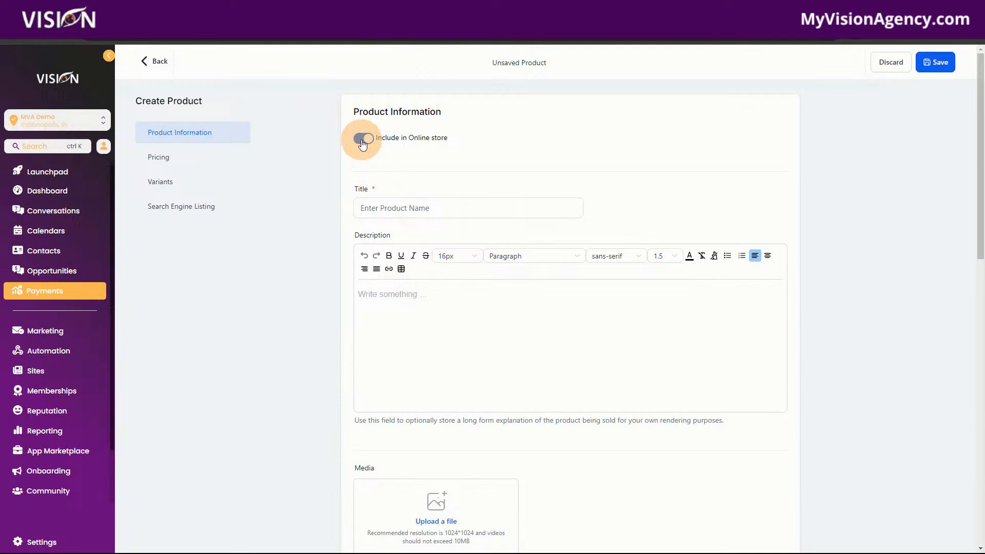
# Step: Examine the new product's online store, title, description, media and collection settings, leaving its inclusion in the online store switched on
pyautogui.click(363, 140)
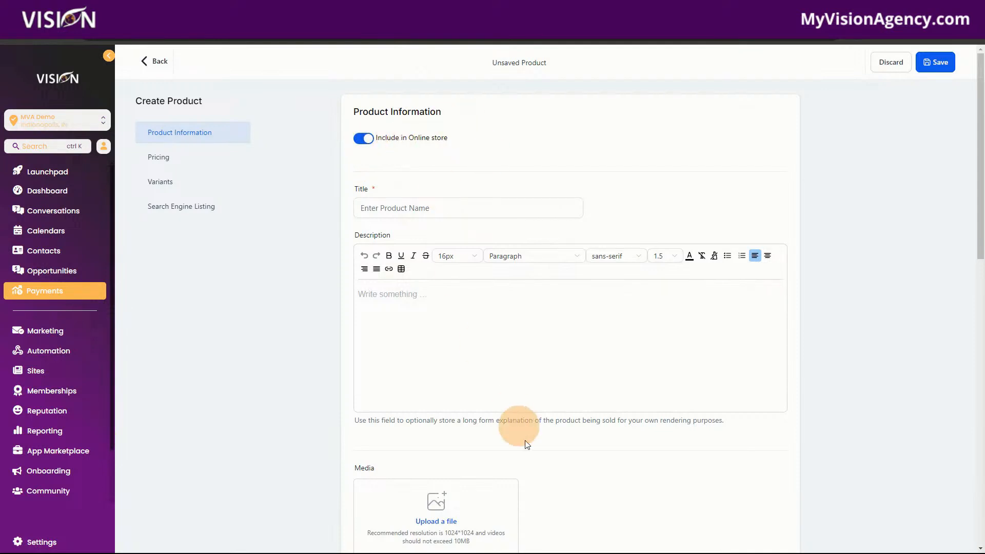
pyautogui.click(355, 136)
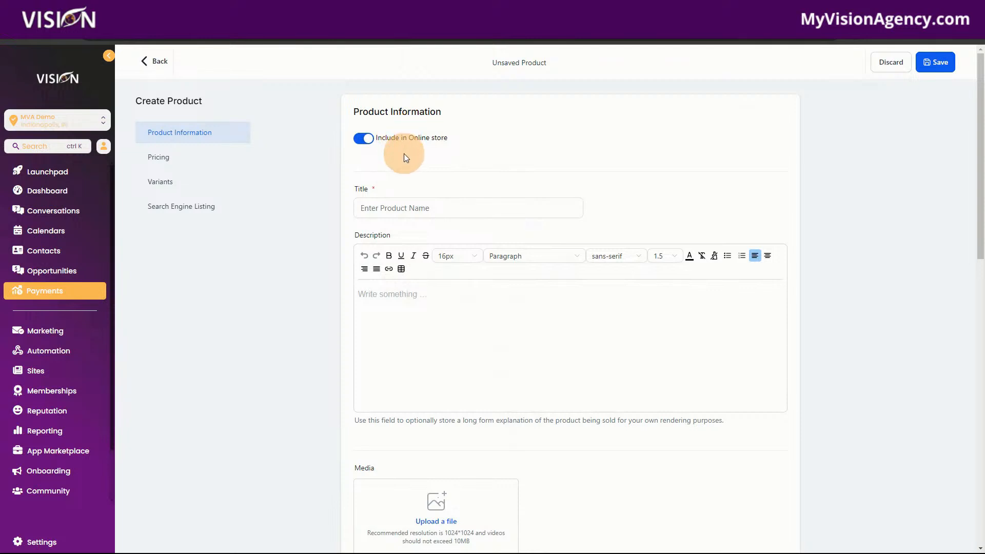
pyautogui.click(399, 209)
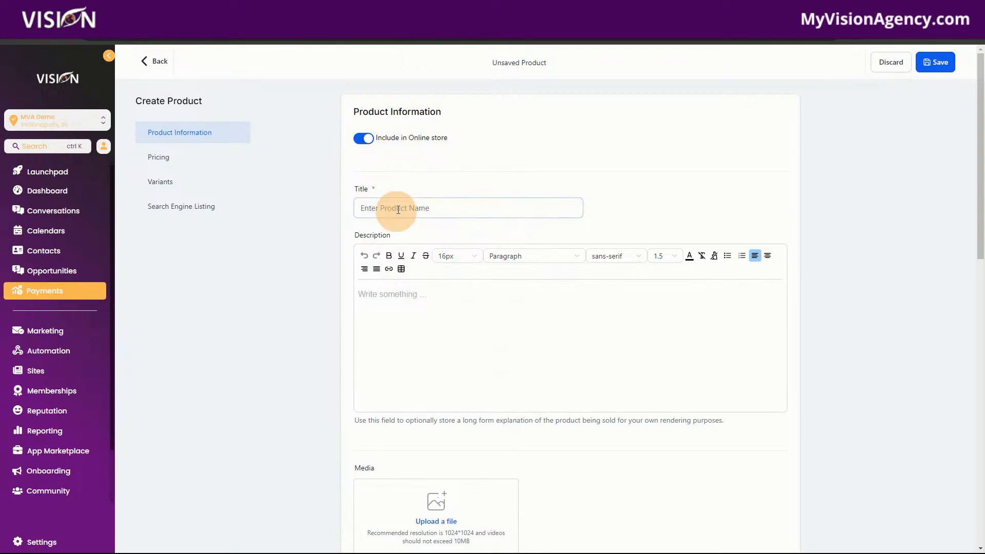
pyautogui.click(406, 291)
pyautogui.scroll(-3, 587, 405)
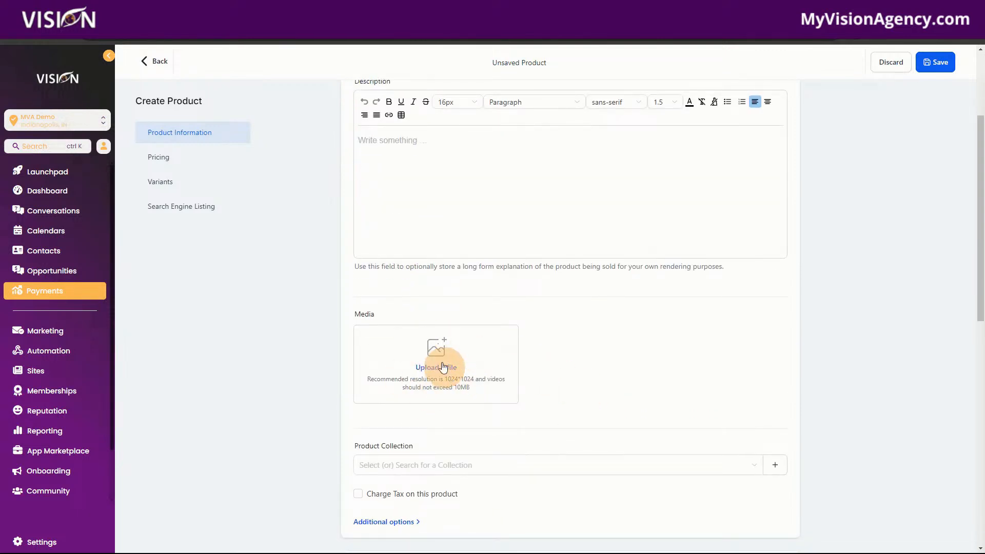
pyautogui.scroll(-4, 585, 406)
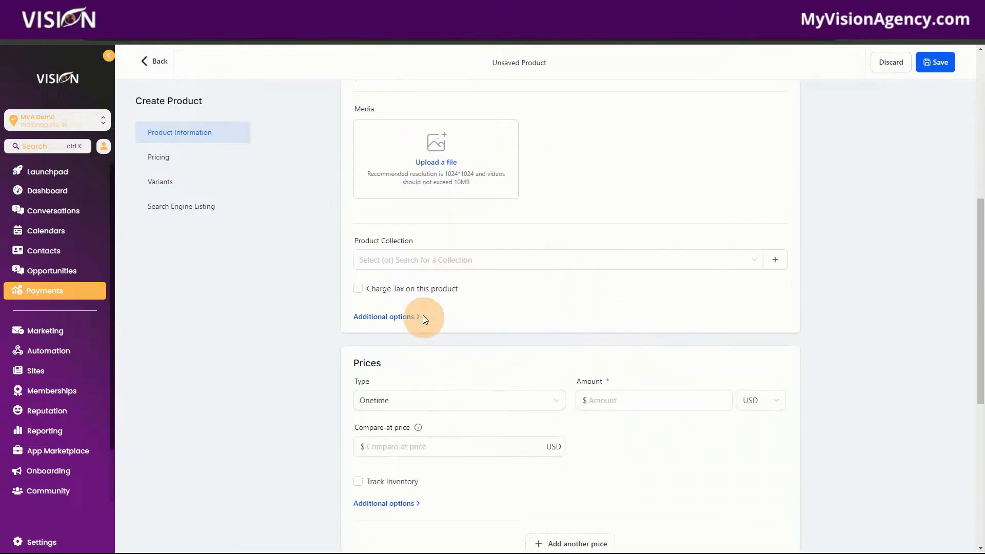
pyautogui.click(392, 267)
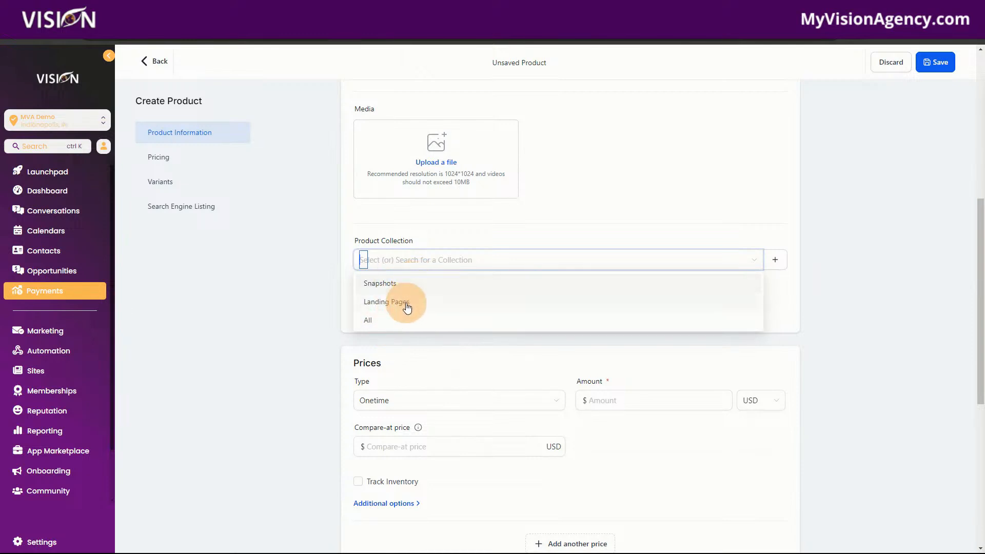
pyautogui.click(530, 196)
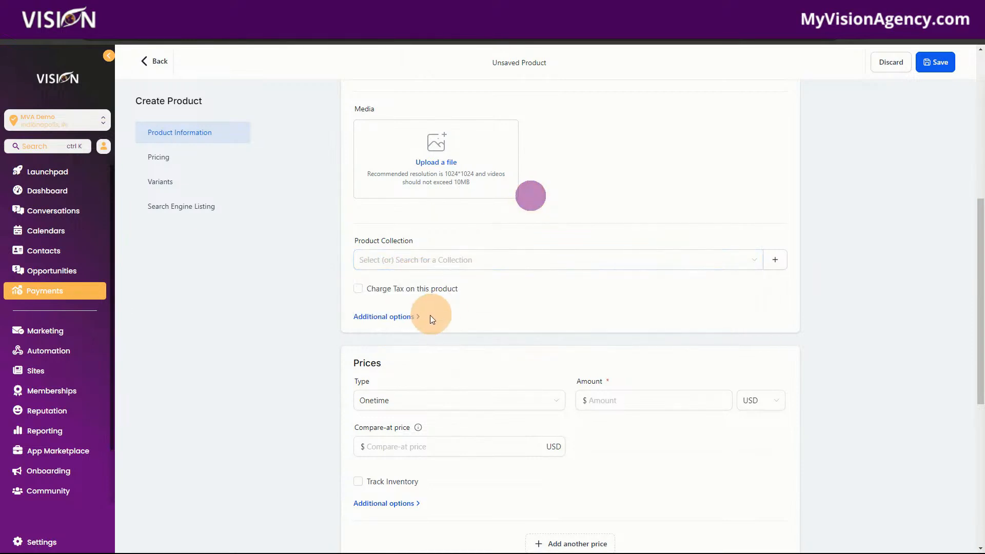
# Step: Enable charging tax on the product to check the tax selection, and disable it again
pyautogui.click(358, 288)
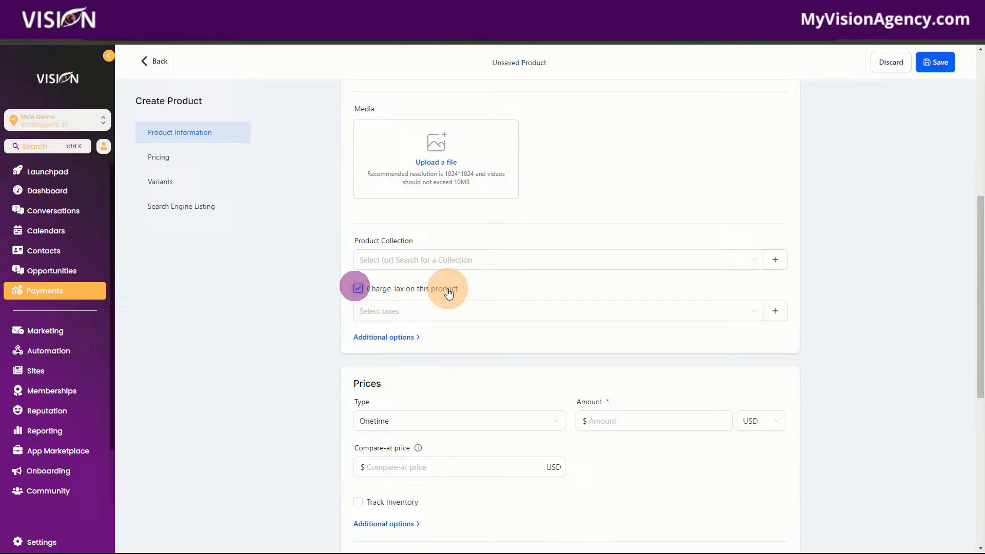
pyautogui.click(409, 311)
pyautogui.click(469, 282)
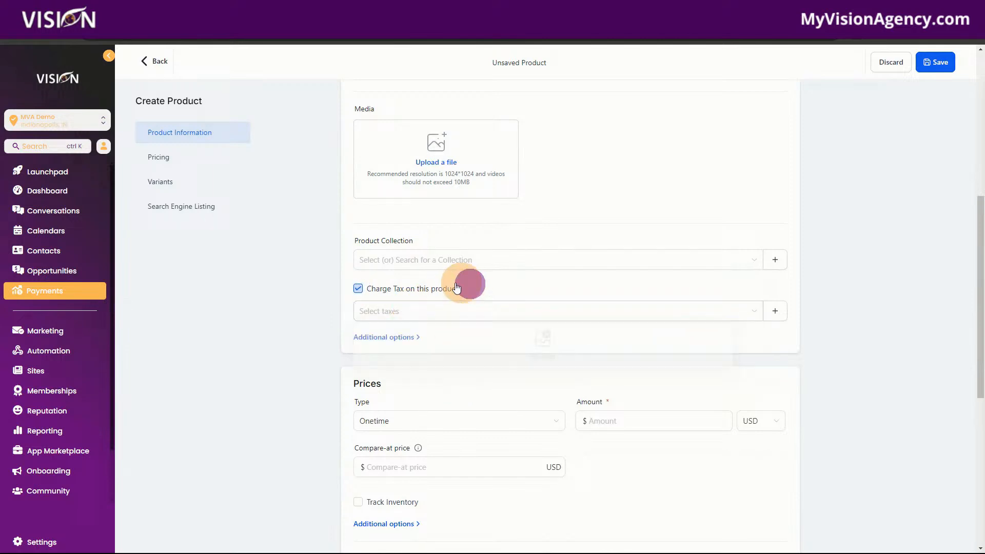
pyautogui.click(358, 288)
# Step: Examine the product's price type choices, amount and compare-at price fields
pyautogui.scroll(-3, 510, 396)
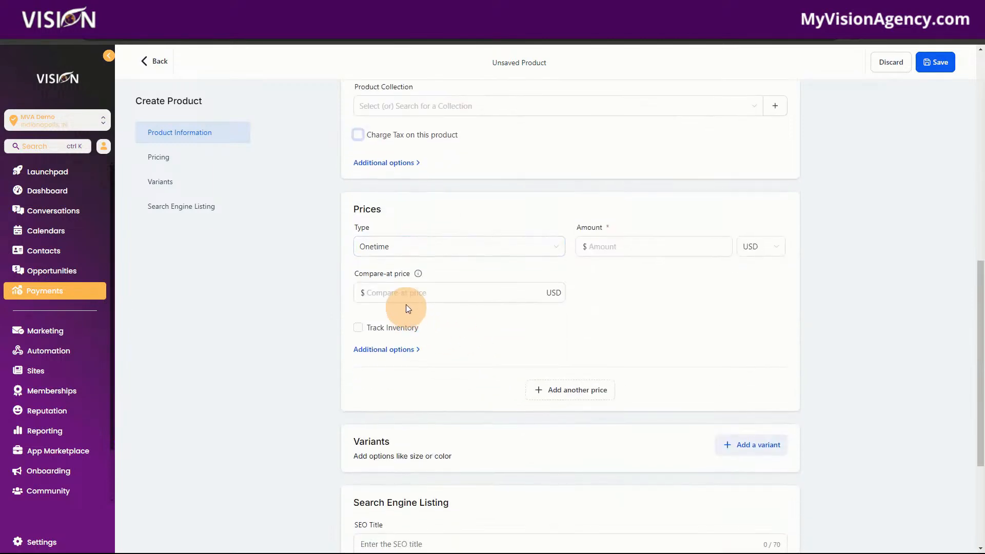
pyautogui.click(391, 257)
pyautogui.click(626, 247)
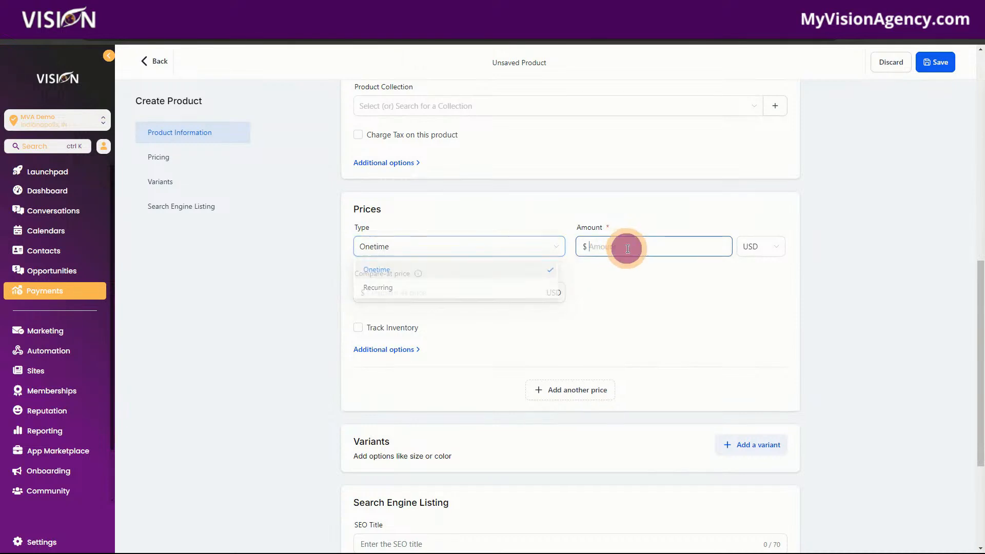
pyautogui.click(435, 291)
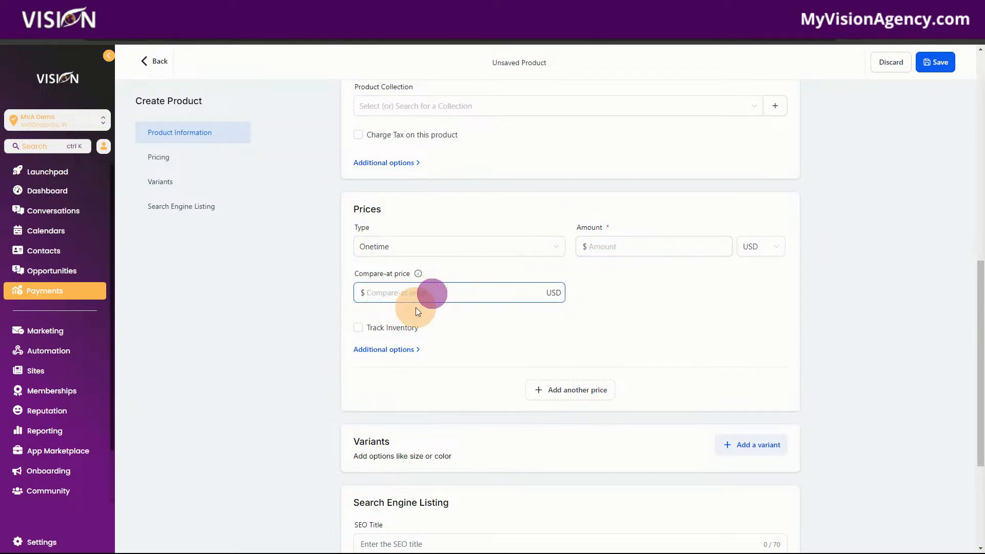
# Step: Try inventory tracking with selling continued when out of stock, and switch both options off again
pyautogui.scroll(-2, 460, 335)
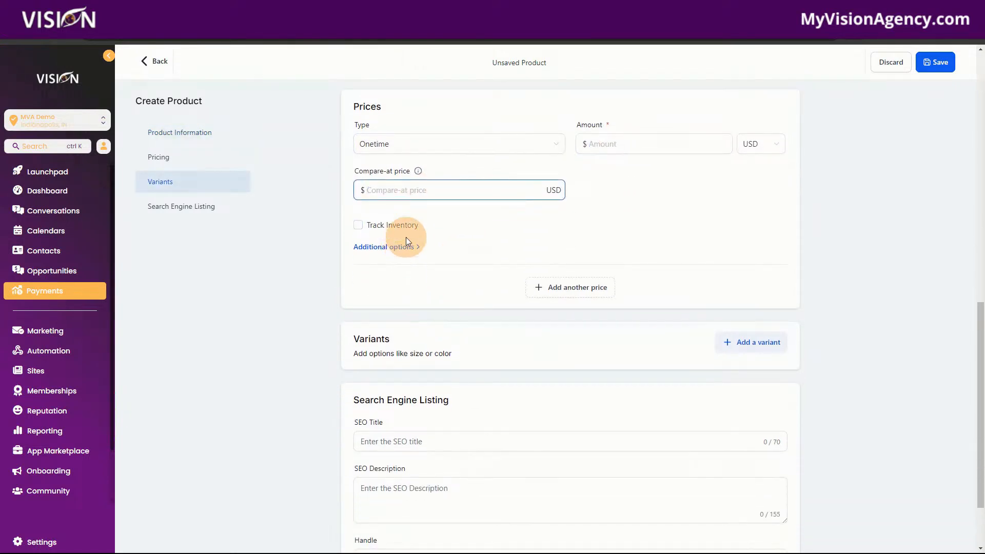
pyautogui.click(358, 227)
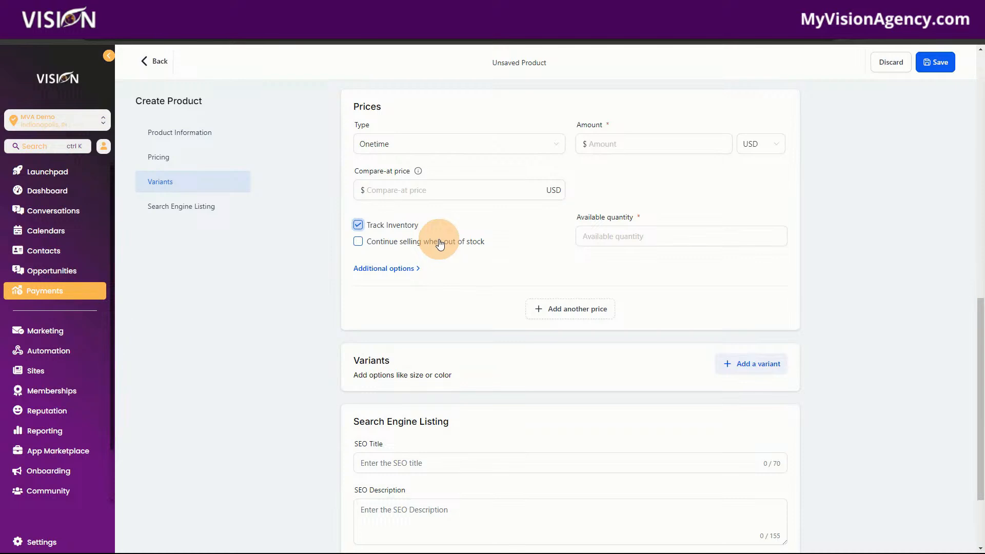
pyautogui.click(615, 237)
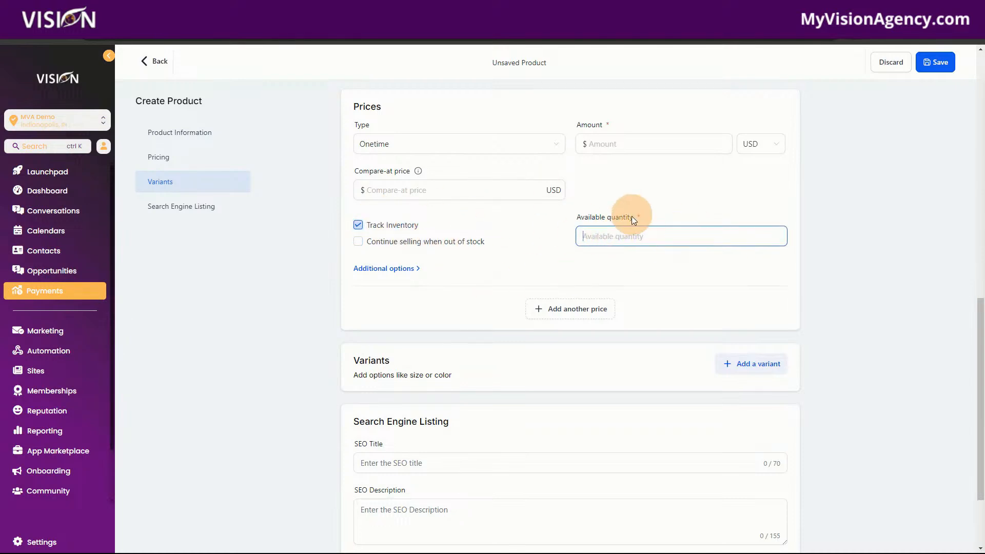
pyautogui.click(358, 242)
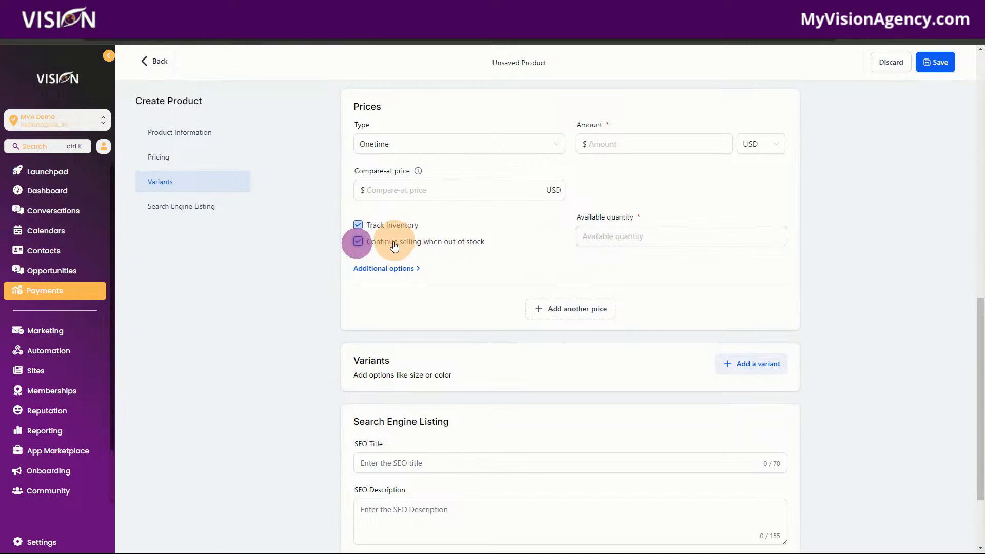
pyautogui.click(359, 242)
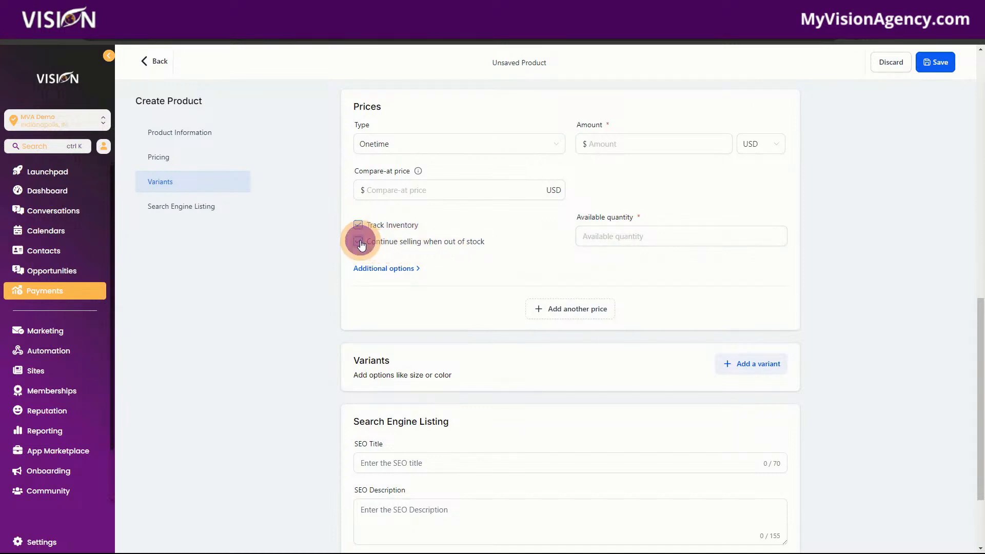
pyautogui.click(358, 226)
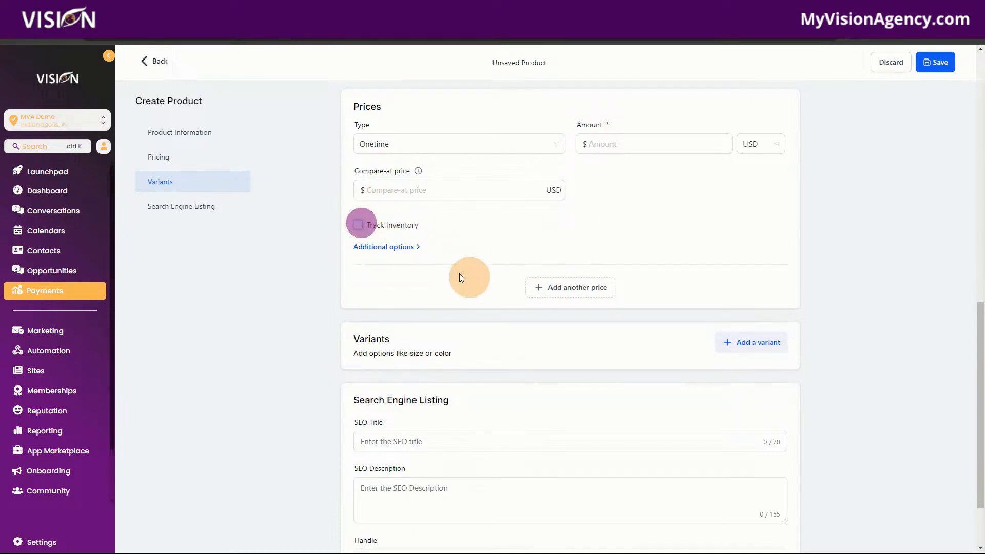
# Step: Try attaching the Onboarding membership offer in the price's additional options, and switch the membership offer off again
pyautogui.click(405, 247)
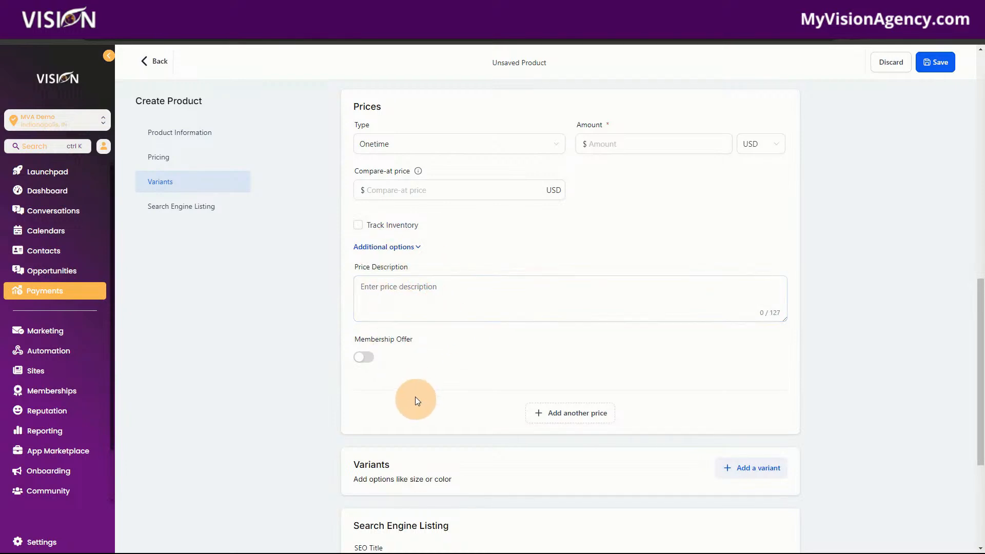
pyautogui.scroll(-2, 376, 279)
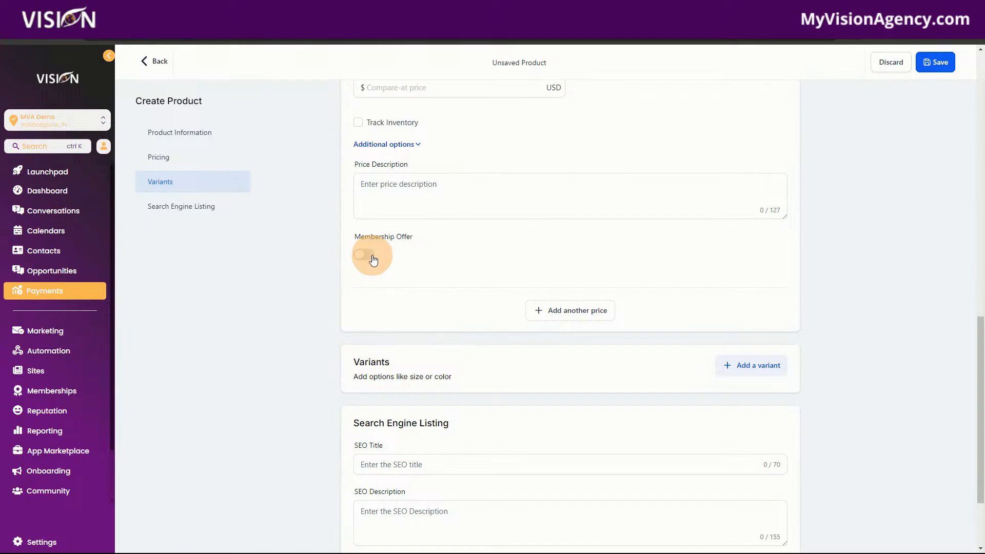
pyautogui.click(367, 256)
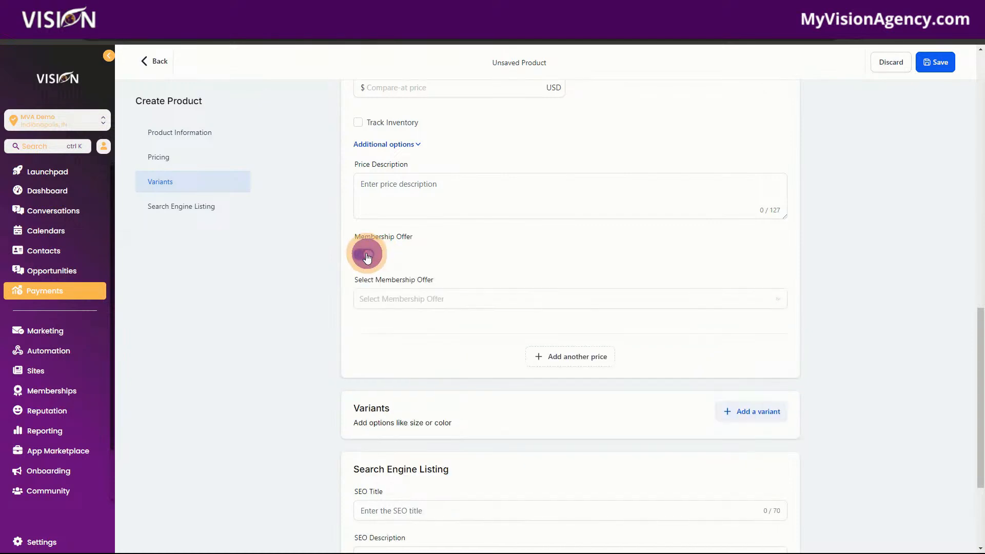
pyautogui.click(374, 297)
pyautogui.click(383, 330)
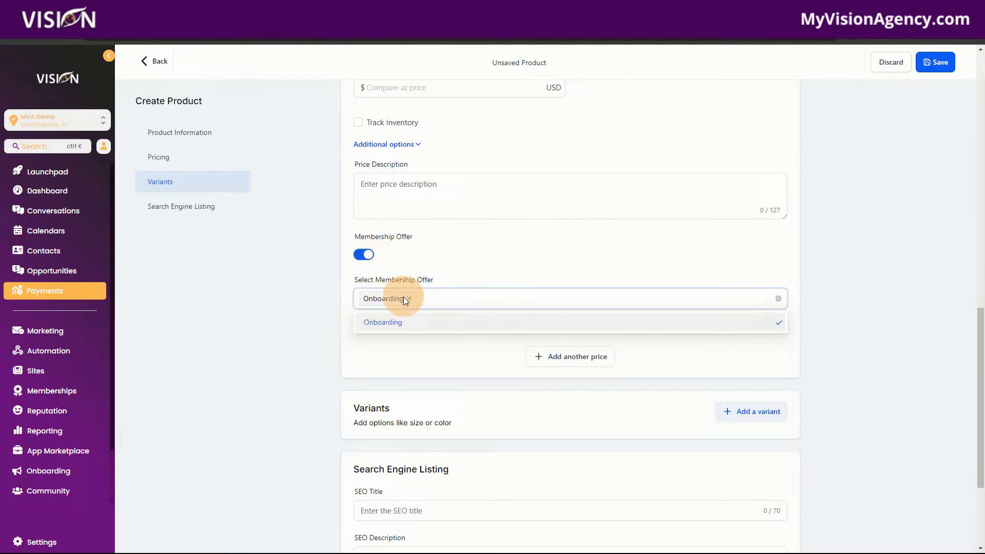
pyautogui.click(364, 254)
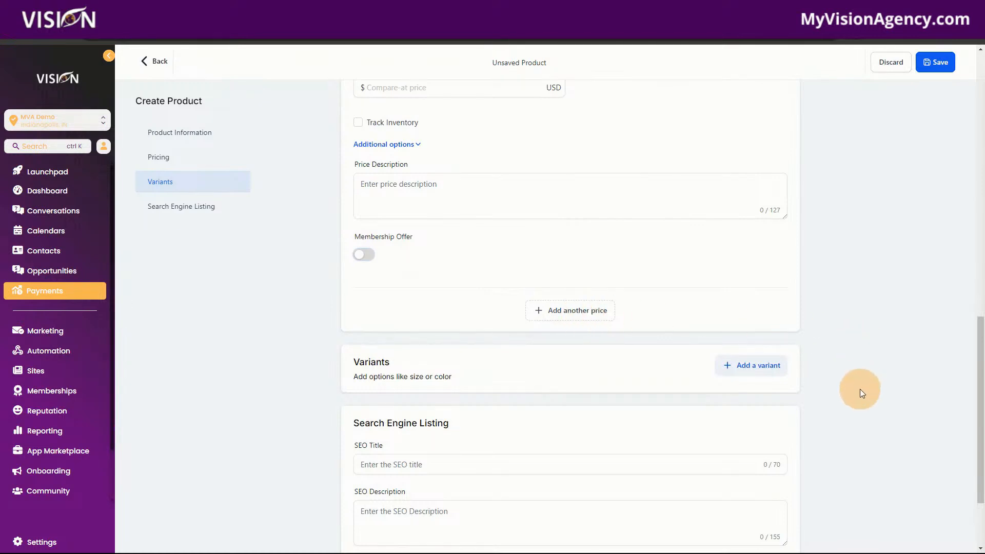
# Step: Add a variant to the product and delete its new row from the variant price list
pyautogui.scroll(-2, 870, 419)
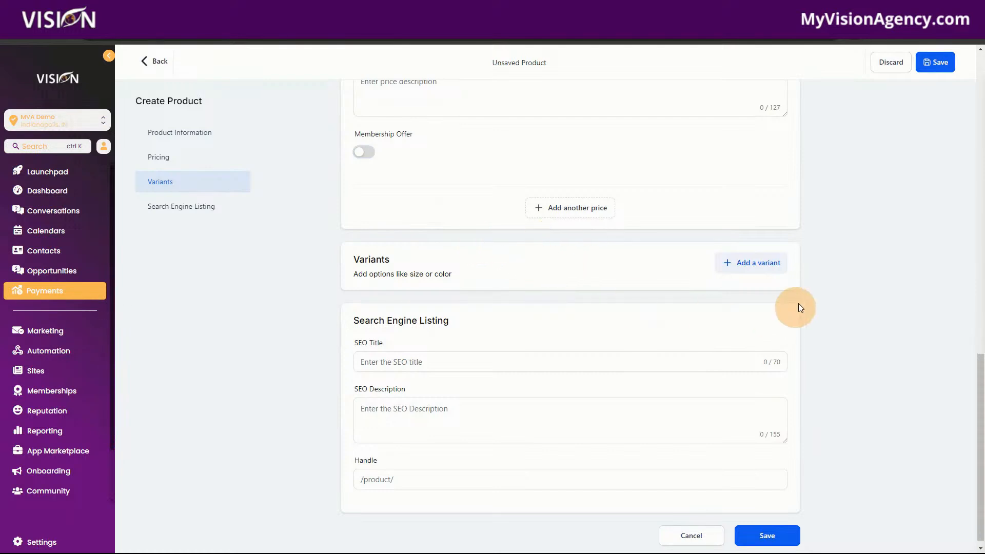
pyautogui.click(766, 263)
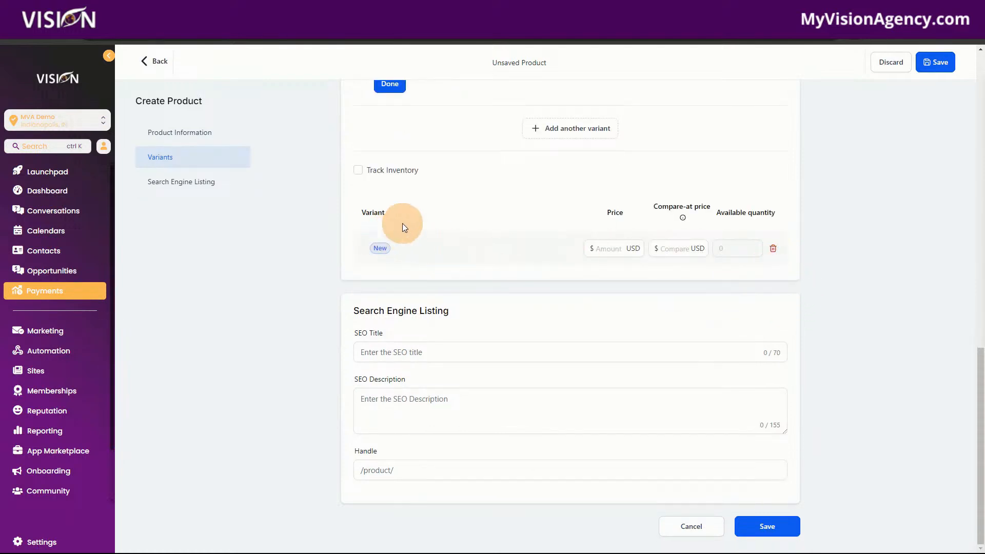
pyautogui.click(773, 250)
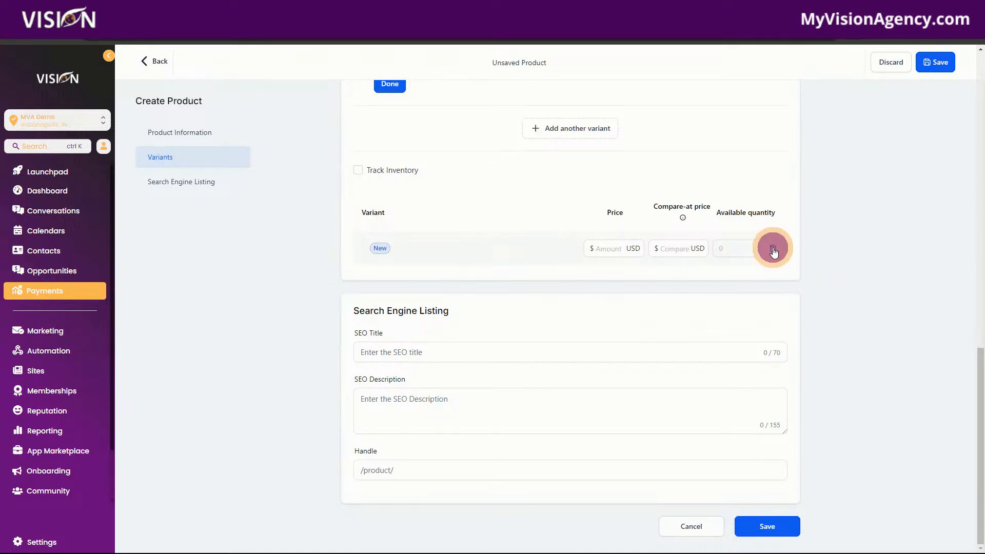
# Step: Set the handle in the product's search engine listing to aiads and return to the product information
pyautogui.click(426, 352)
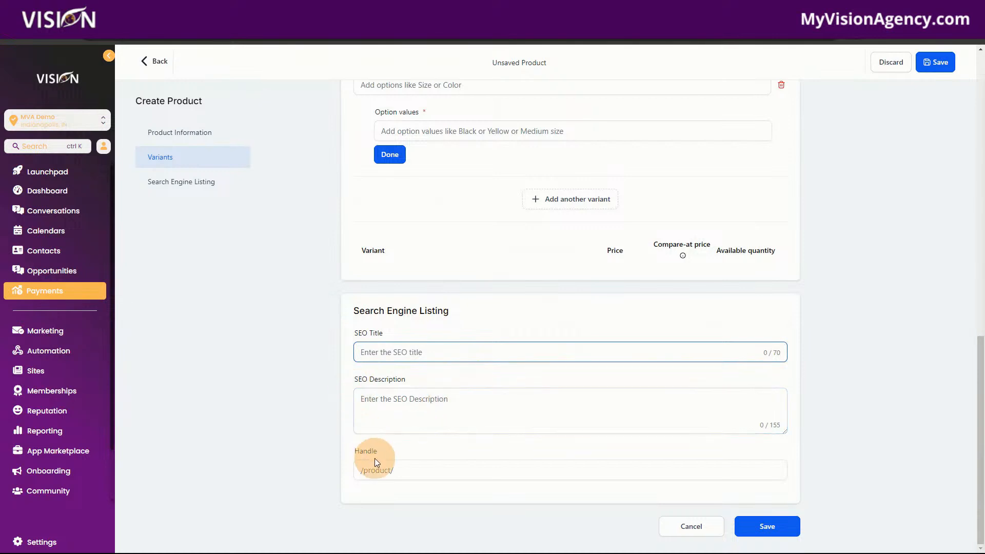
pyautogui.click(417, 472)
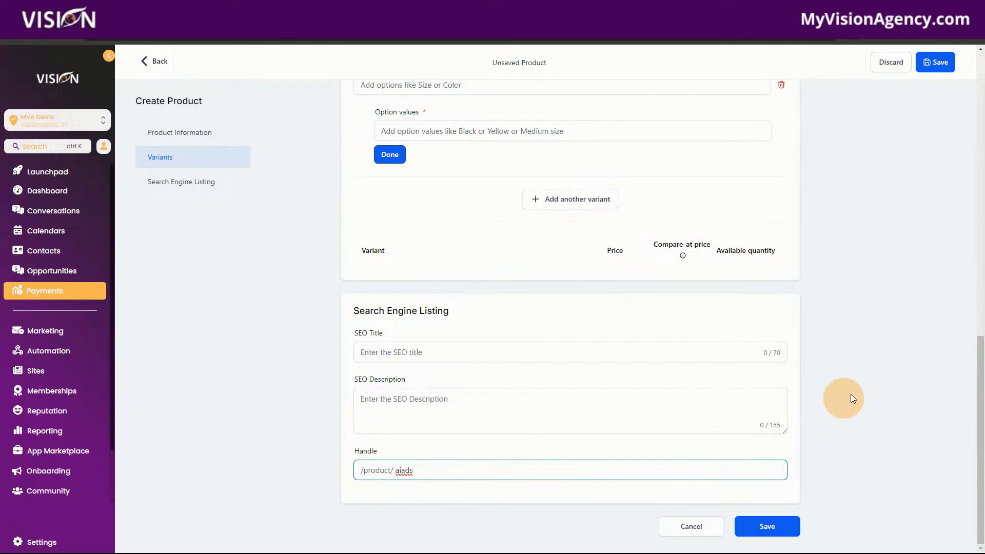
pyautogui.click(159, 180)
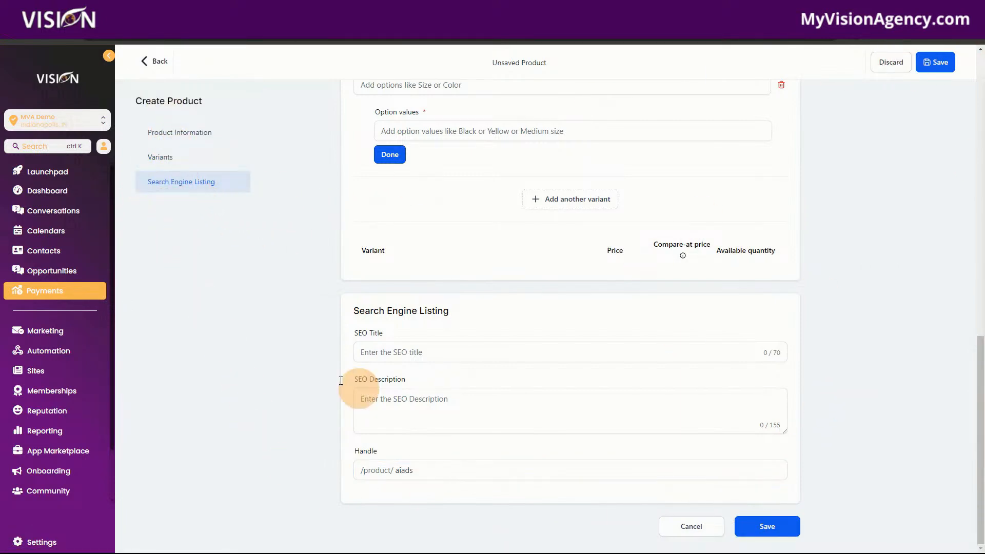
pyautogui.scroll(10, 556, 415)
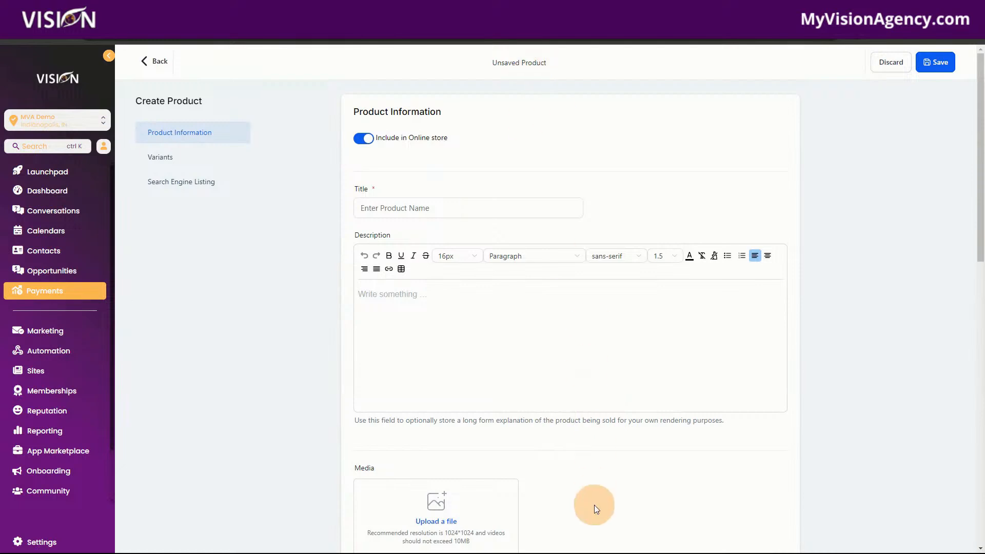
# Step: Leave the unsaved product, open the product collections and view the actions available for the Snapshots collection
pyautogui.scroll(-10, 612, 396)
pyautogui.click(157, 62)
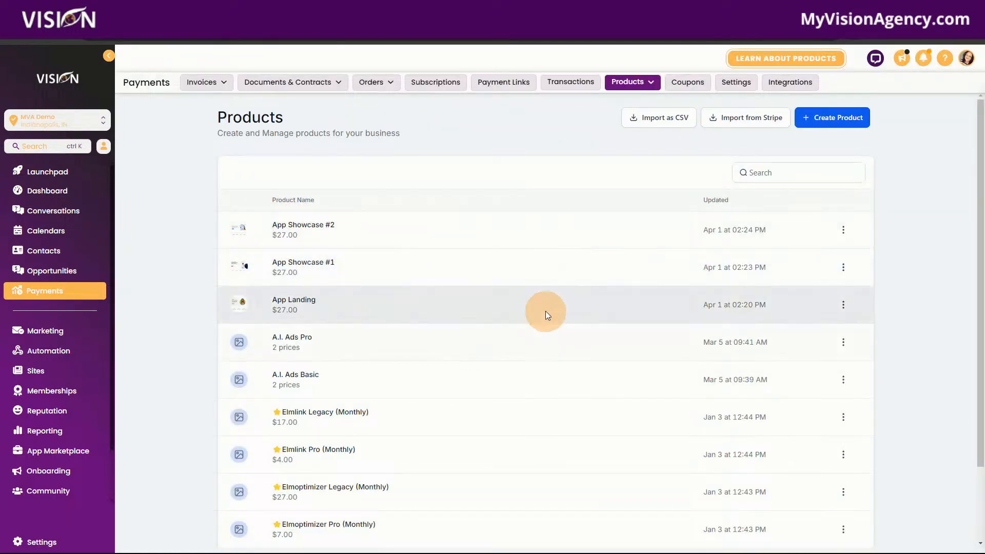
pyautogui.click(626, 84)
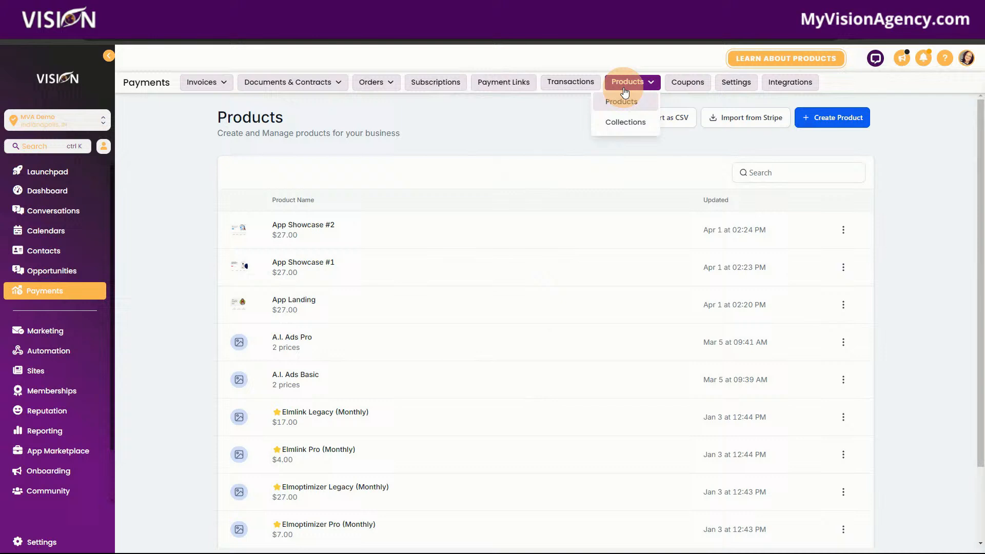
pyautogui.click(626, 124)
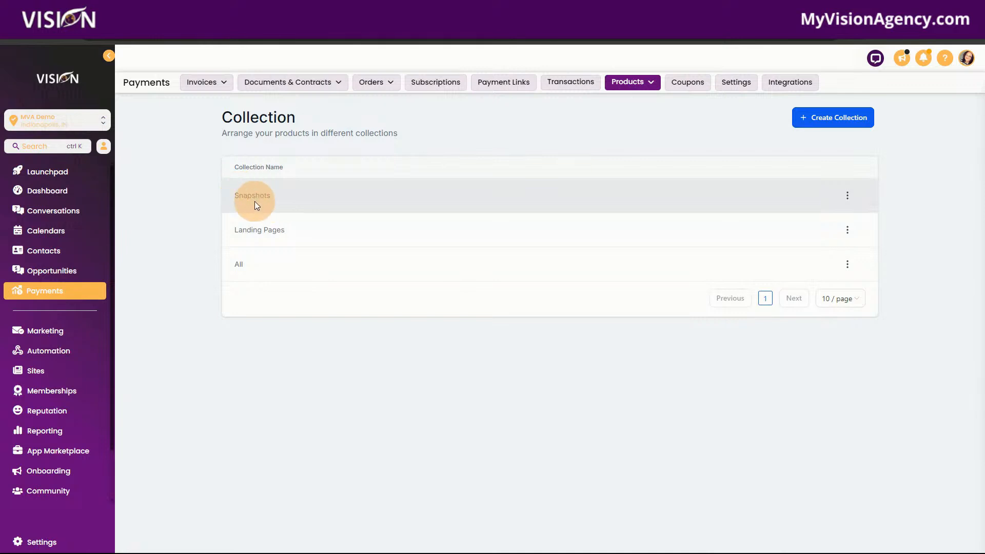
pyautogui.moveTo(231, 194); pyautogui.dragTo(282, 196)
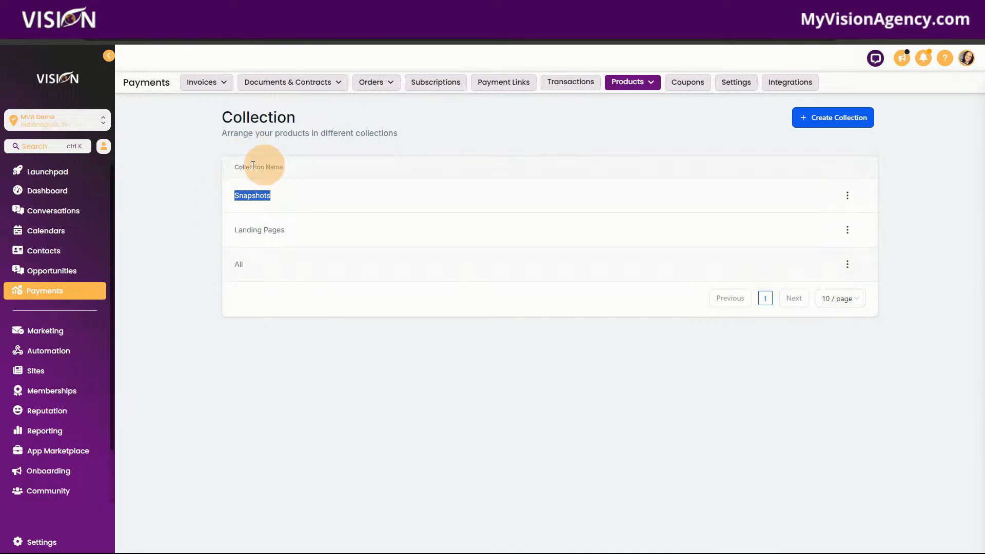
pyautogui.click(848, 195)
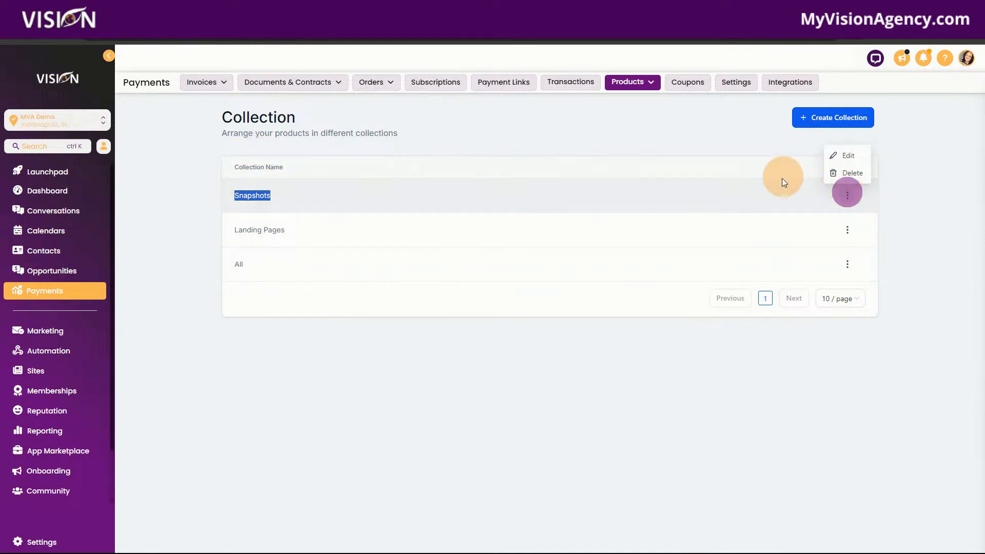
pyautogui.click(758, 149)
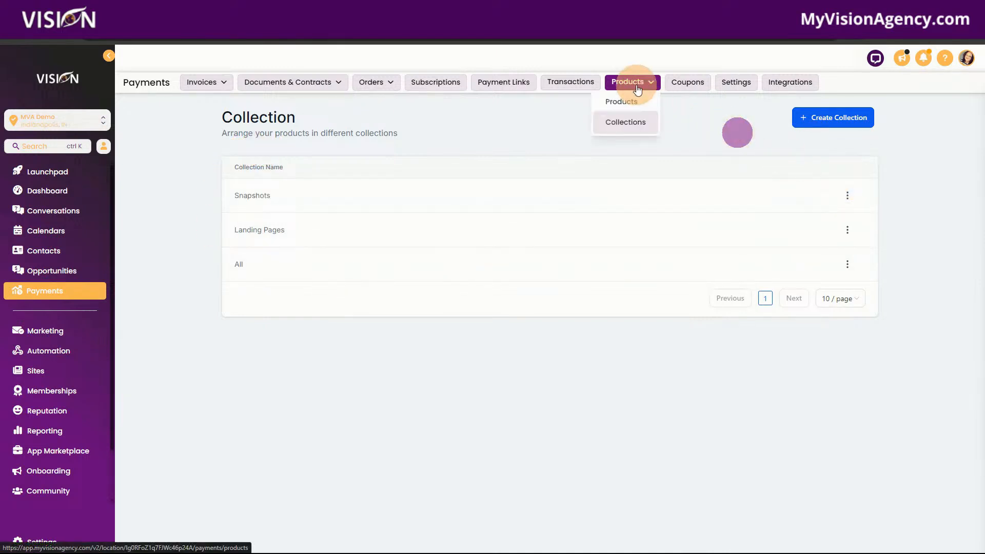
# Step: Start a new coupon named Save 20 with the coupon code SAVE20
pyautogui.click(690, 83)
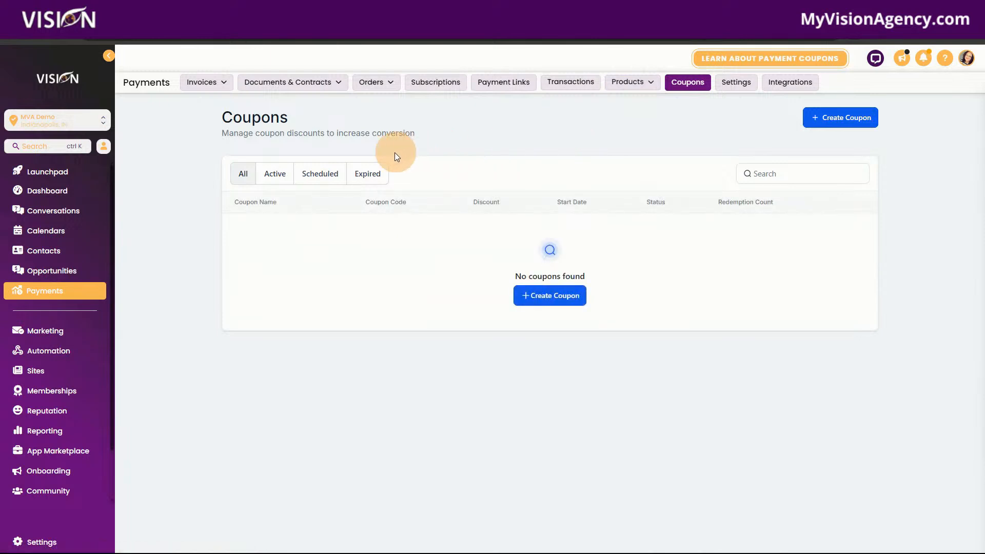
pyautogui.click(539, 294)
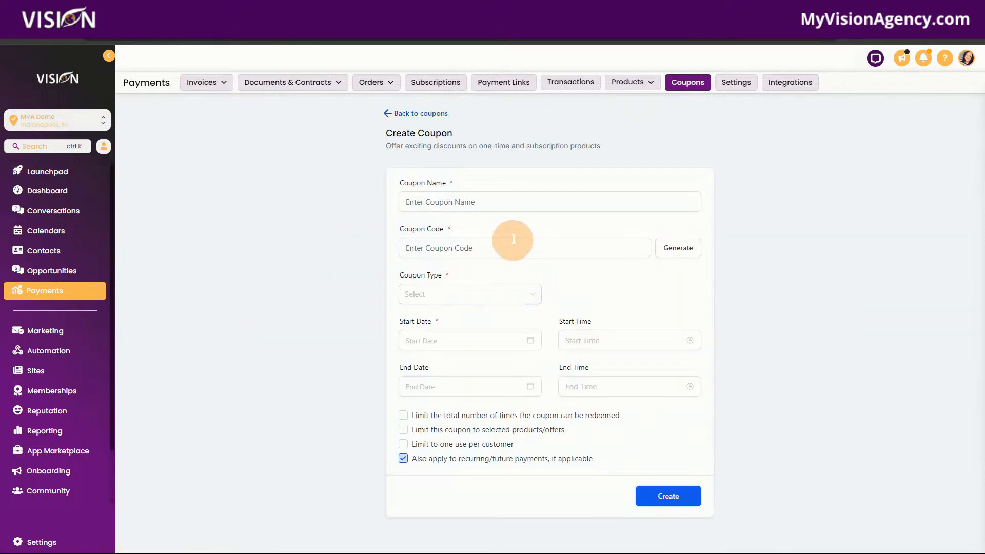
pyautogui.click(532, 211)
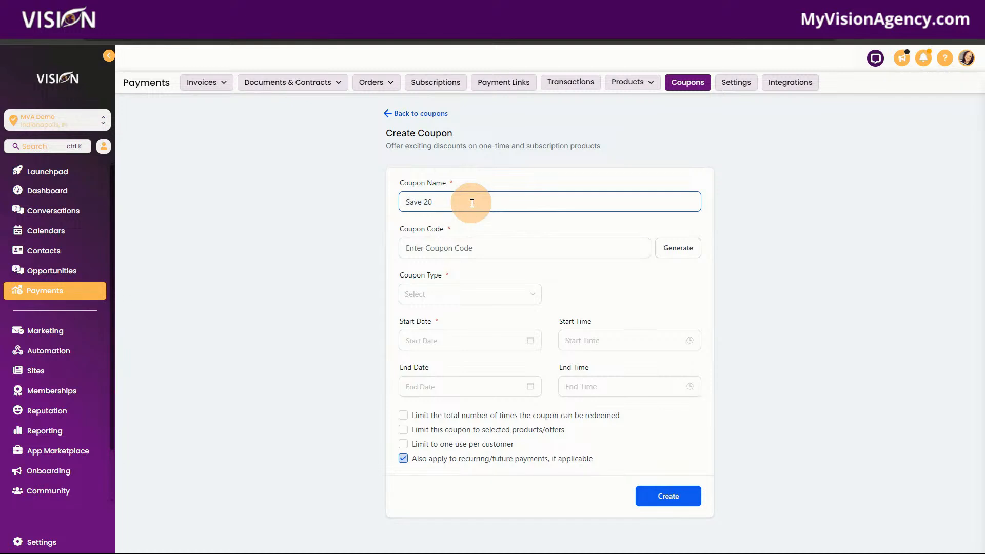
pyautogui.click(453, 247)
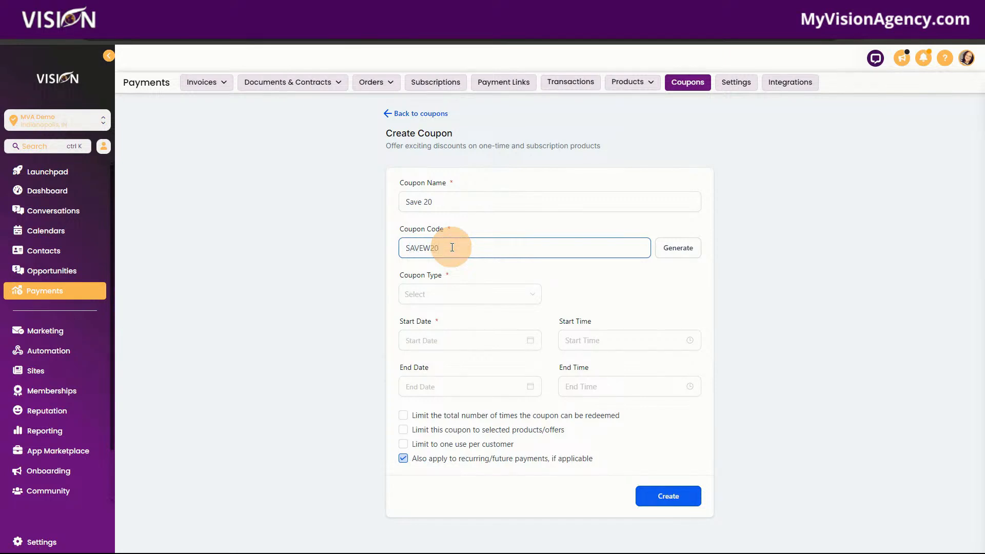
pyautogui.click(425, 253)
pyautogui.press('BackSpace')
# Step: Replace the coupon code with a generated one and make it a percentage coupon offering a 20% discount
pyautogui.click(702, 251)
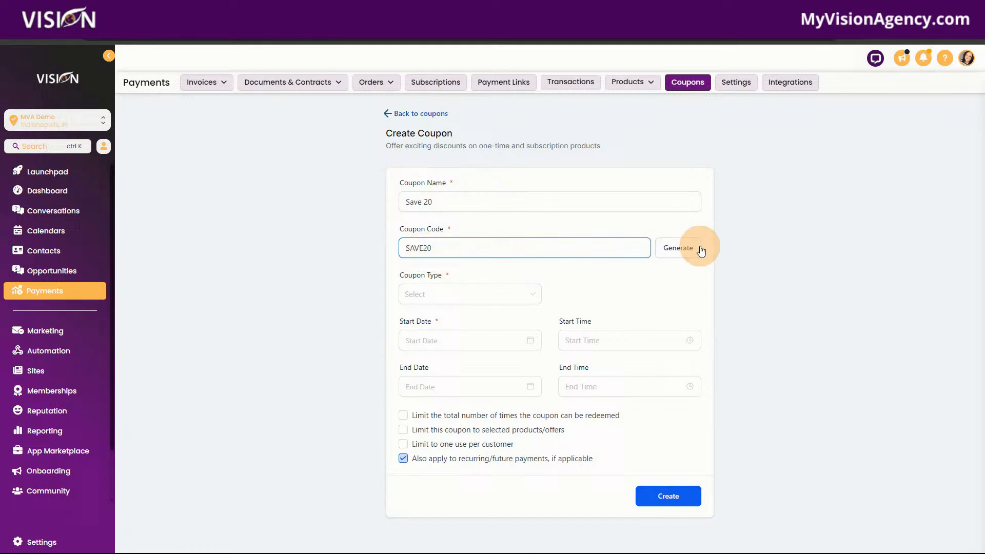
pyautogui.click(667, 247)
pyautogui.moveTo(466, 250); pyautogui.dragTo(392, 246)
pyautogui.click(434, 296)
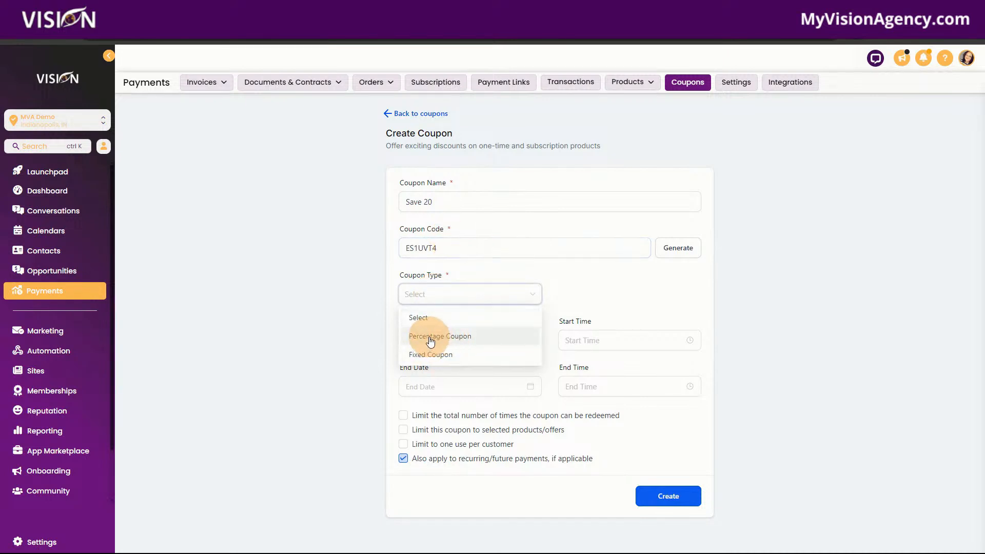
pyautogui.click(419, 337)
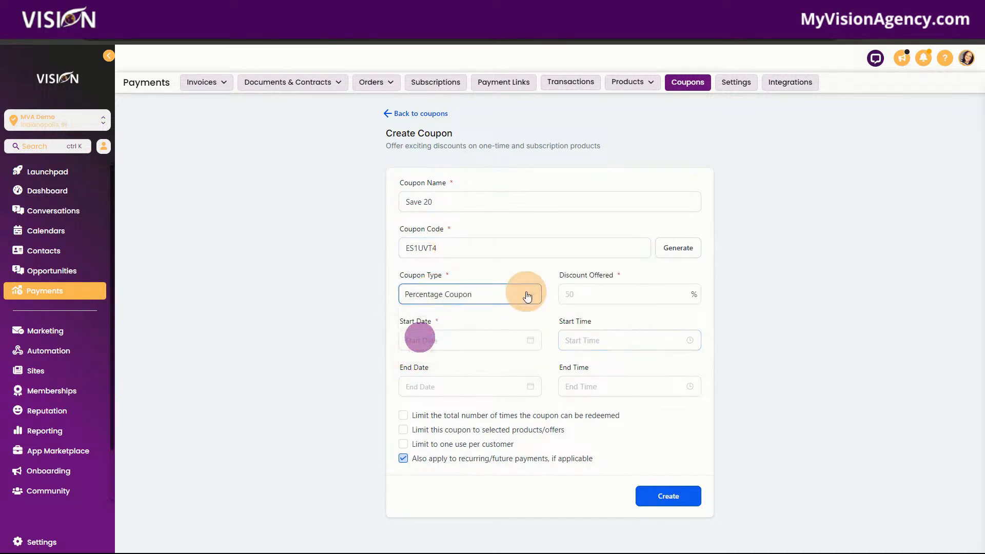
pyautogui.click(655, 294)
pyautogui.write('20')
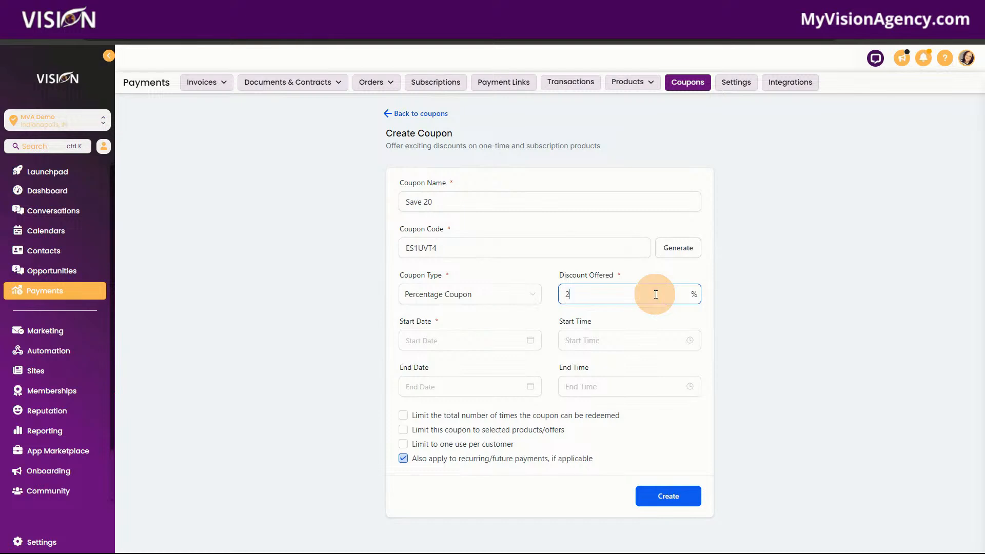
# Step: Set the coupon's start to June 25, 2024 at 12:00 PM
pyautogui.click(424, 337)
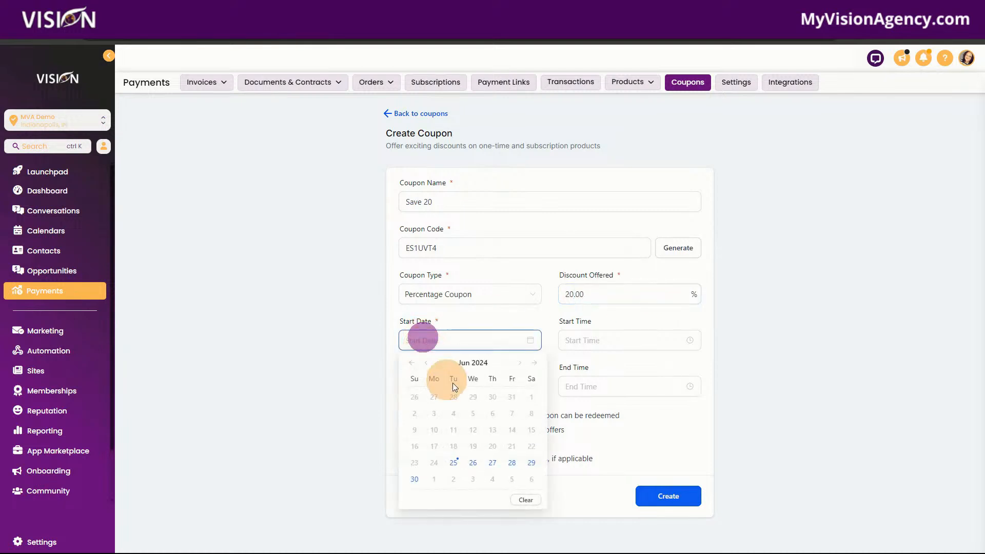
pyautogui.click(456, 460)
pyautogui.click(622, 341)
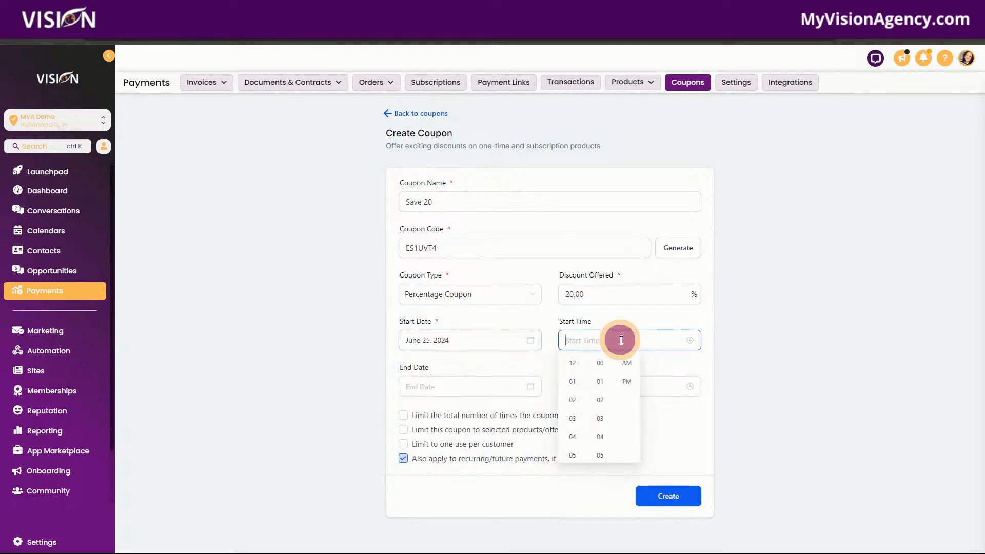
pyautogui.click(573, 363)
pyautogui.click(626, 363)
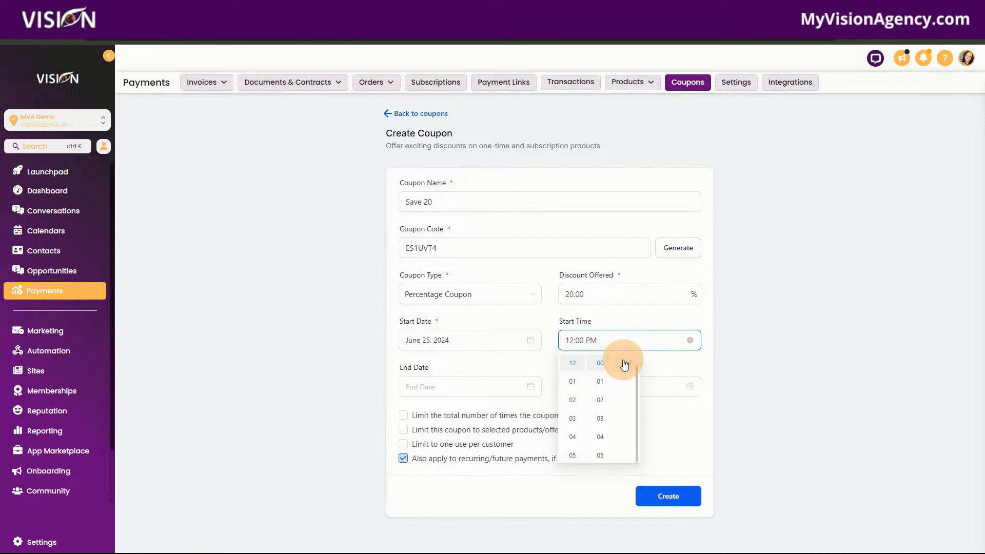
# Step: Set the coupon's end to June 30, 2024 at 12:00 PM
pyautogui.click(483, 388)
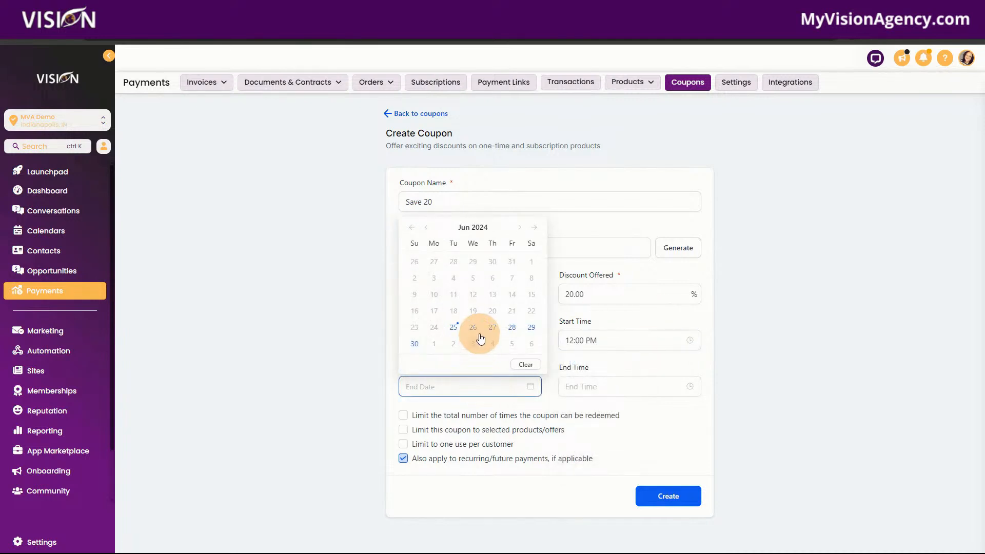
pyautogui.click(415, 344)
pyautogui.click(620, 392)
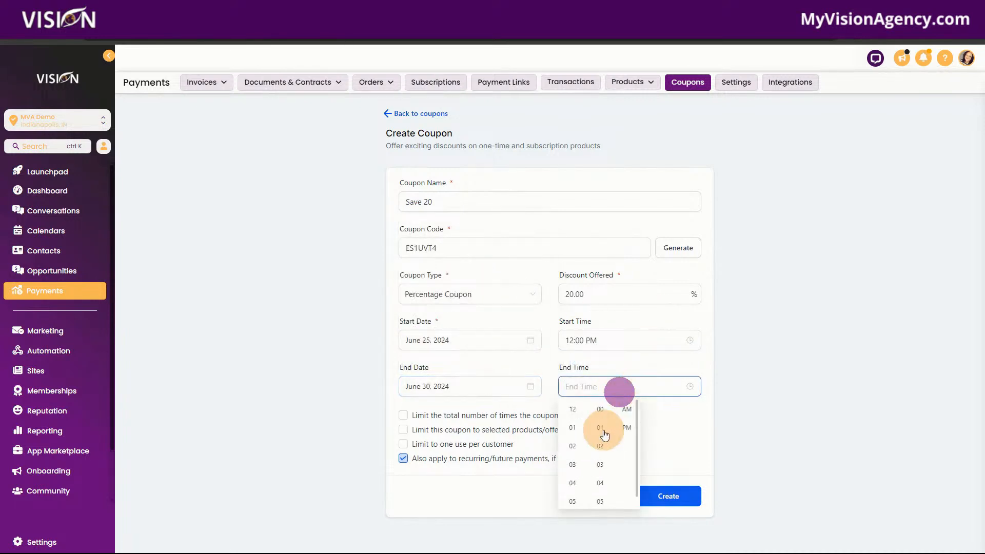
pyautogui.click(573, 409)
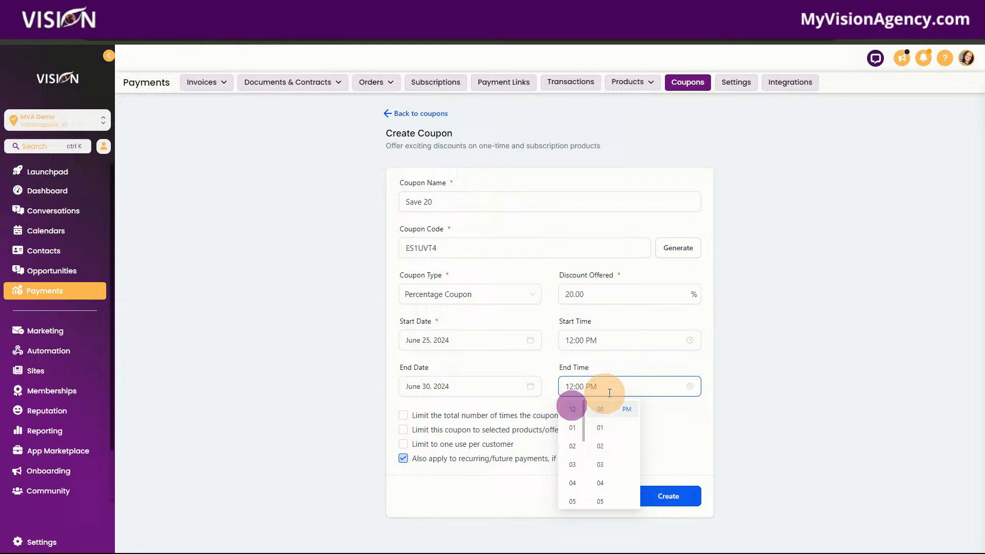
pyautogui.click(655, 415)
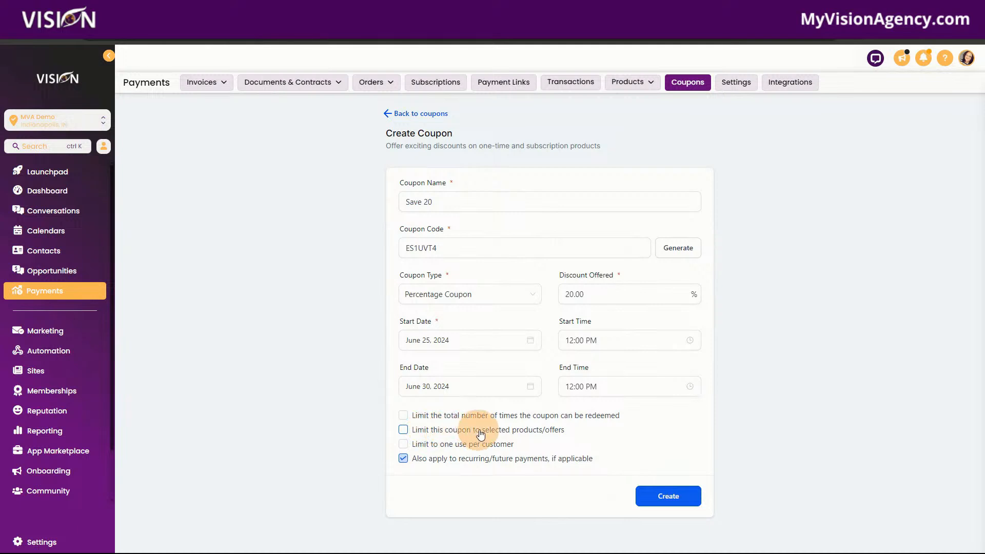
# Step: Limit the coupon to App Showcase #2 and one use per customer, and return to the coupon list without creating it
pyautogui.click(403, 430)
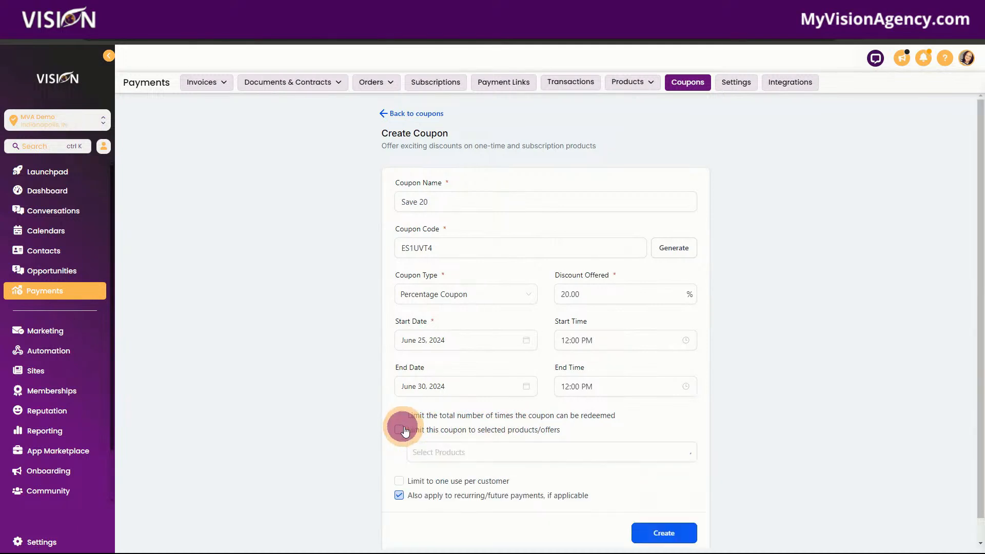
pyautogui.click(456, 453)
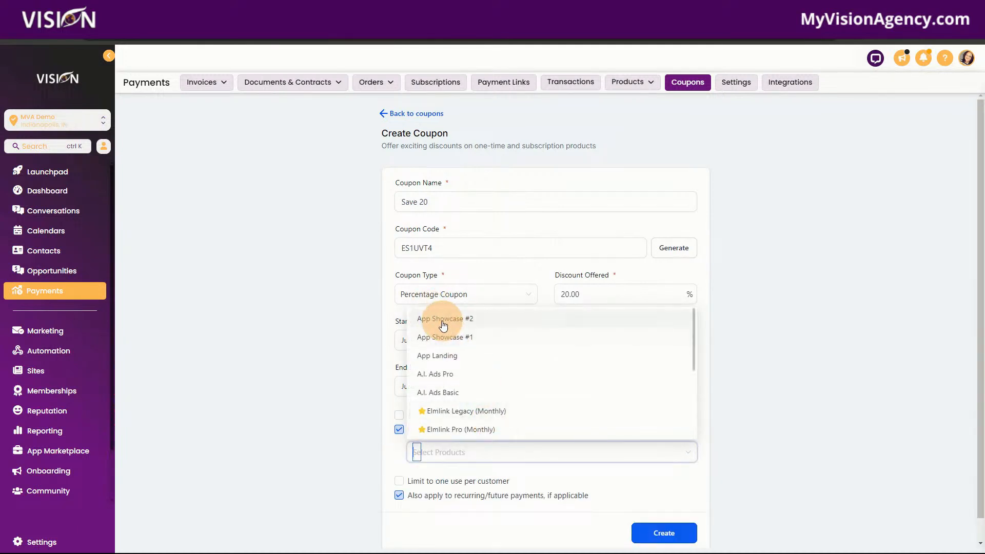
pyautogui.click(441, 318)
pyautogui.click(545, 485)
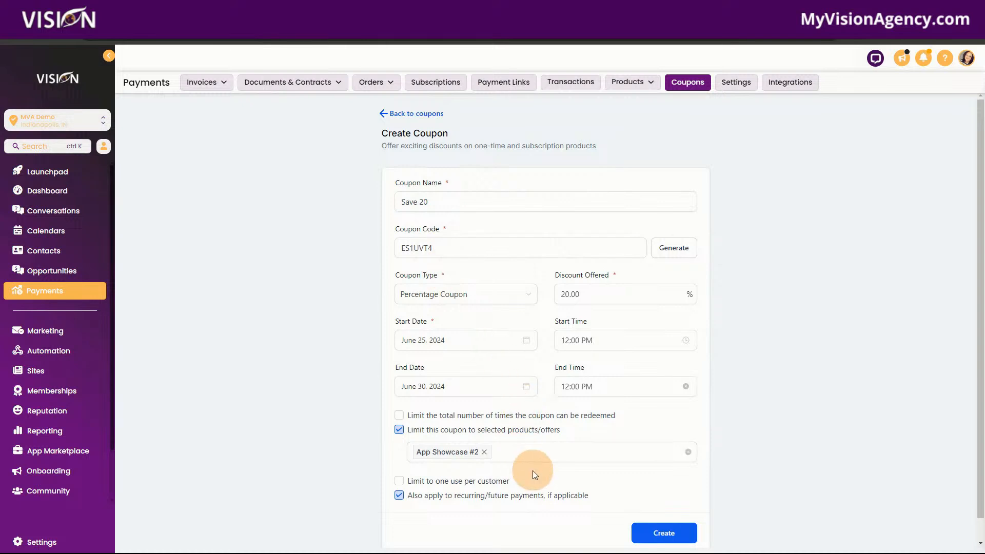
pyautogui.click(401, 483)
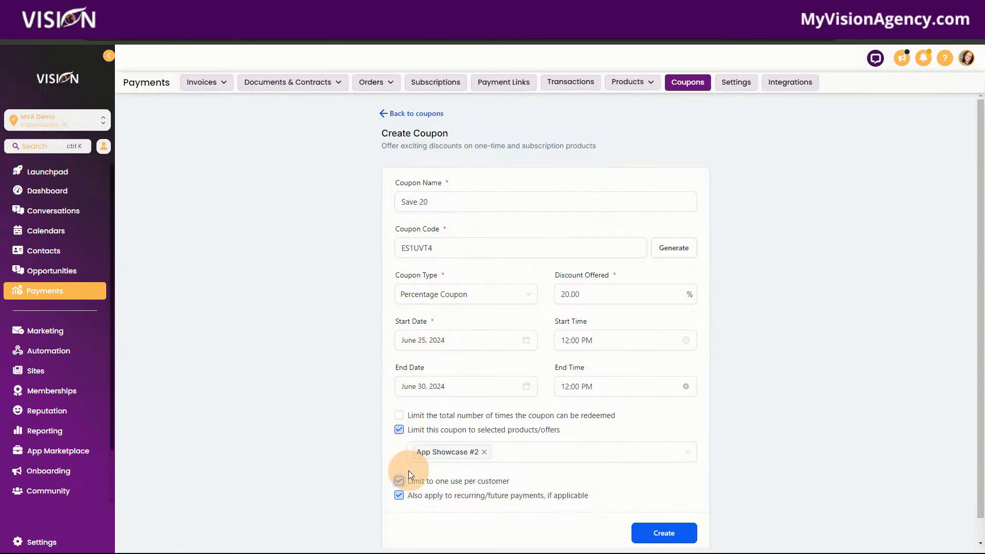
pyautogui.click(398, 113)
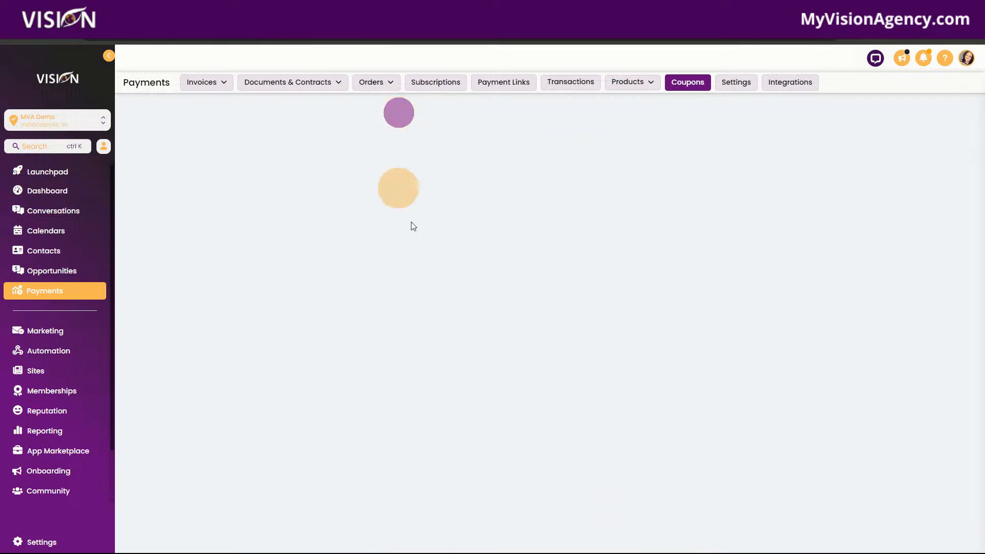
pyautogui.click(529, 299)
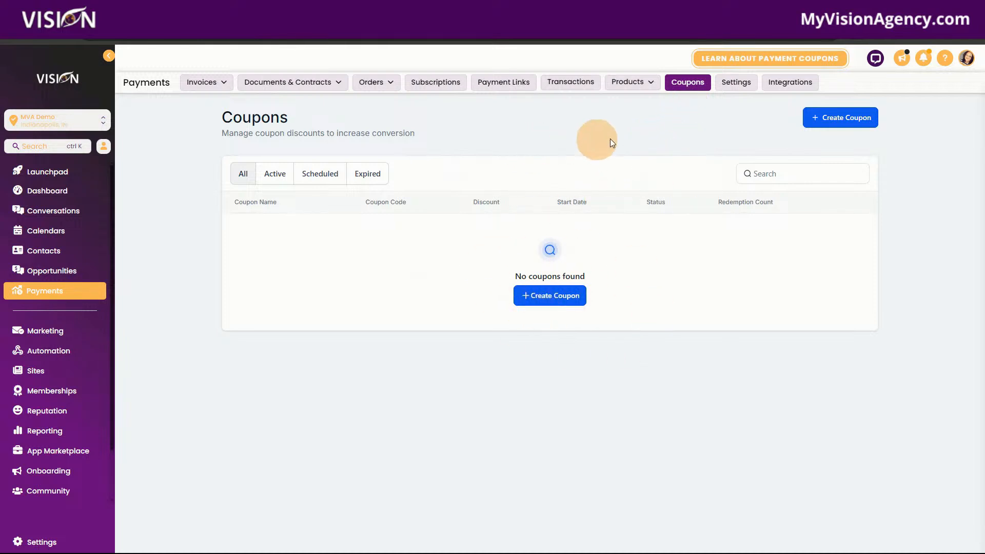
# Step: Open the payment settings and examine the receipt title, prefix, start number, sender fields, email subject, template and notes
pyautogui.click(742, 87)
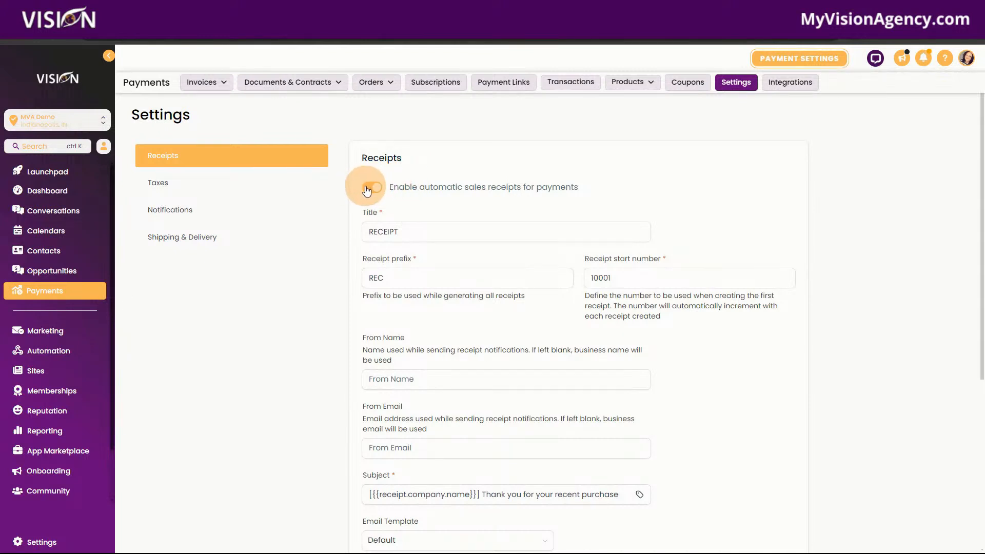
pyautogui.click(417, 238)
pyautogui.moveTo(434, 237); pyautogui.dragTo(356, 239)
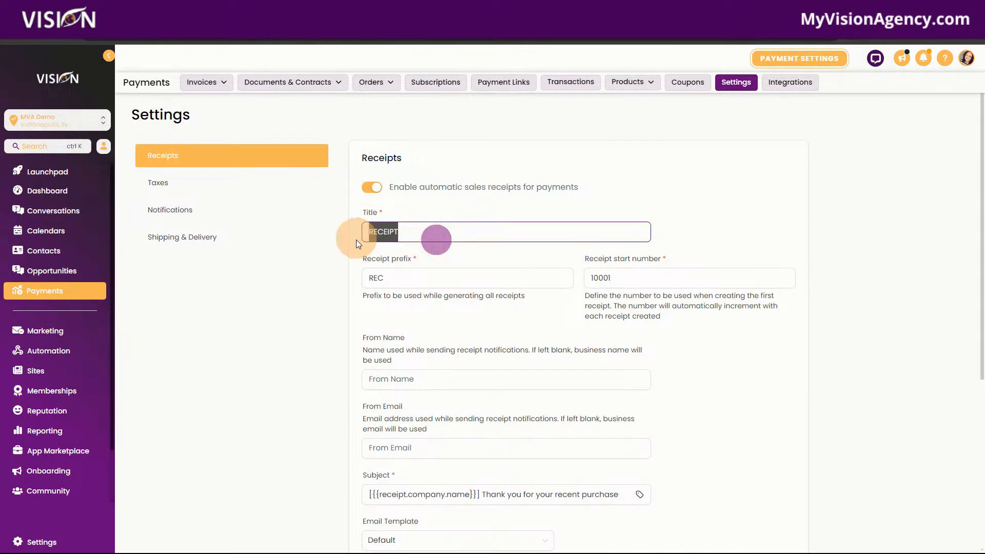
pyautogui.moveTo(422, 278); pyautogui.dragTo(358, 279)
pyautogui.scroll(-3, 549, 244)
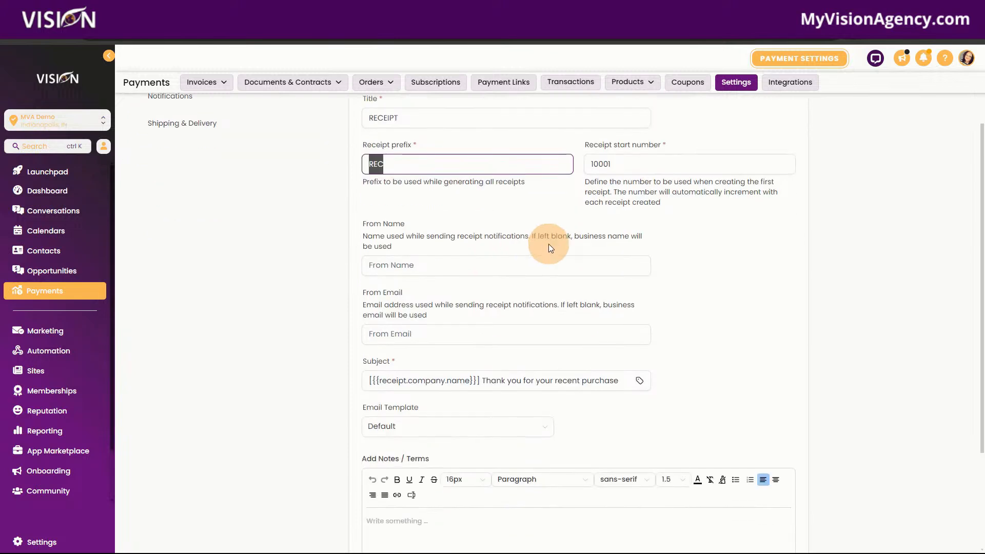
pyautogui.moveTo(653, 127); pyautogui.dragTo(601, 125)
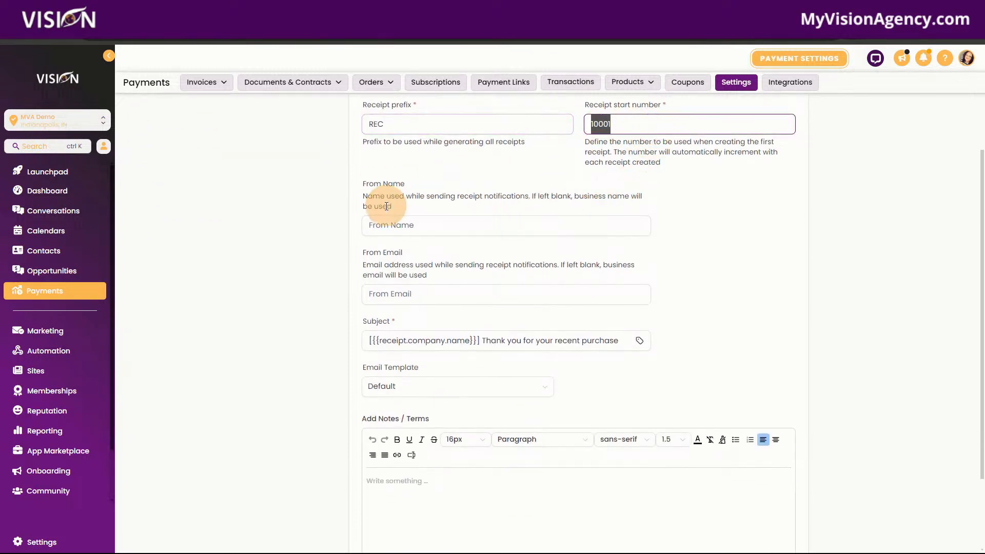
pyautogui.click(429, 226)
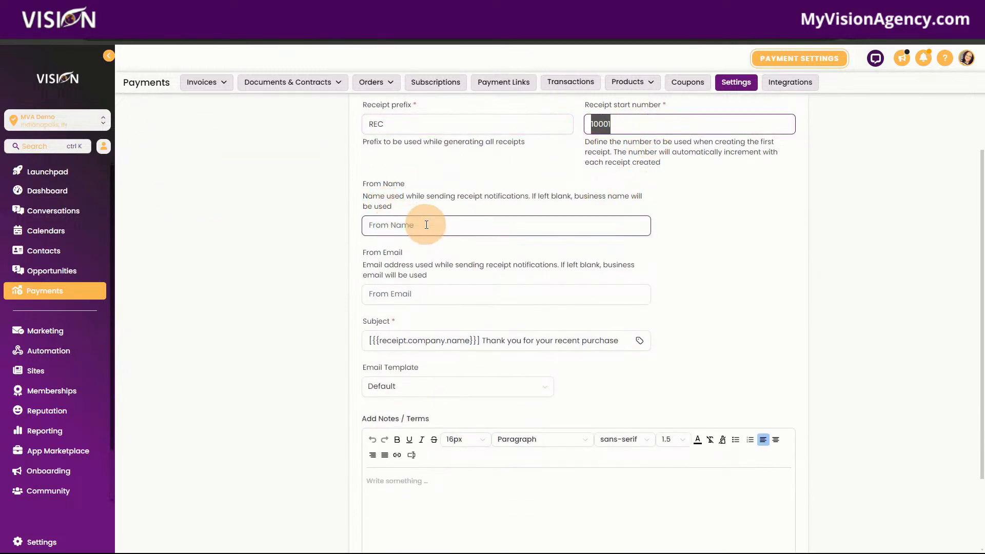
pyautogui.click(431, 293)
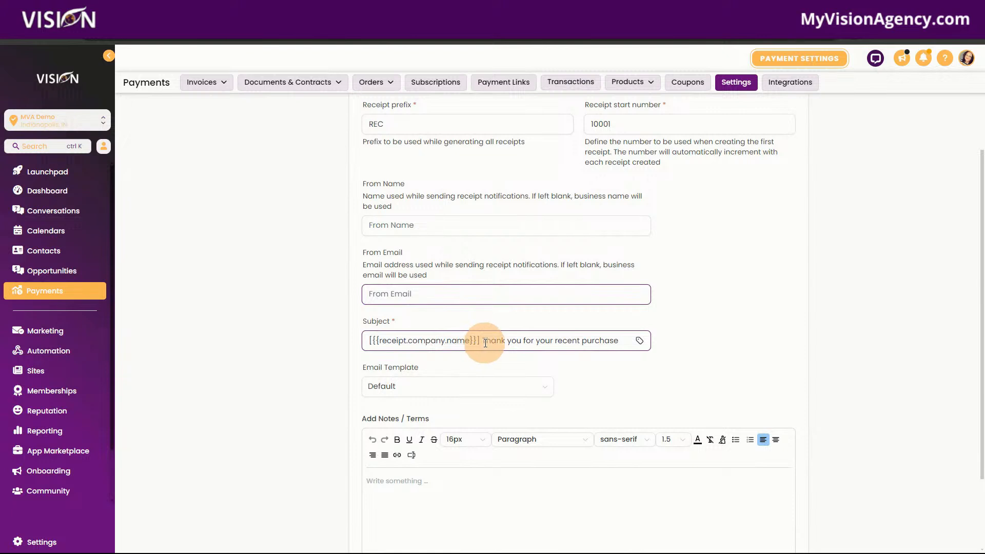
pyautogui.moveTo(486, 343); pyautogui.dragTo(351, 341)
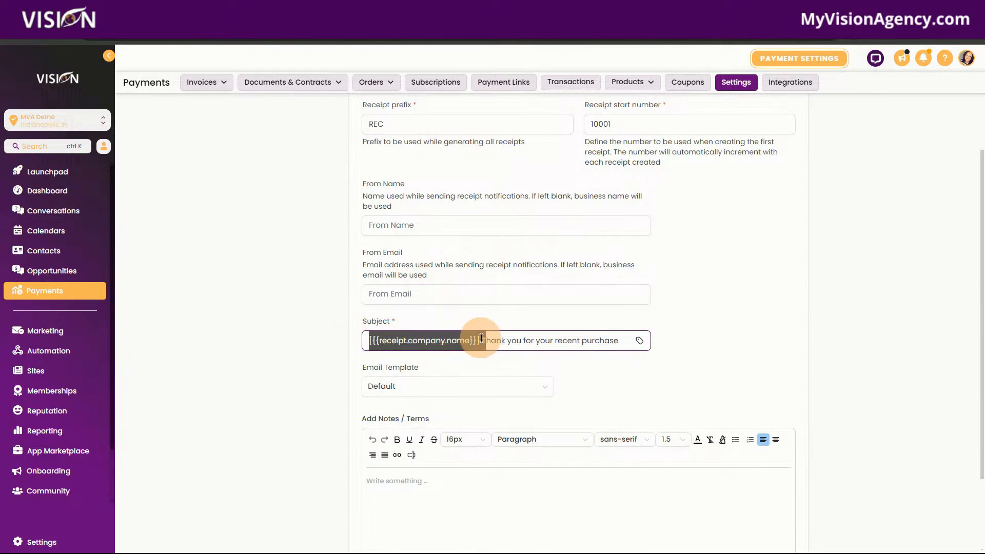
pyautogui.scroll(-1, 583, 342)
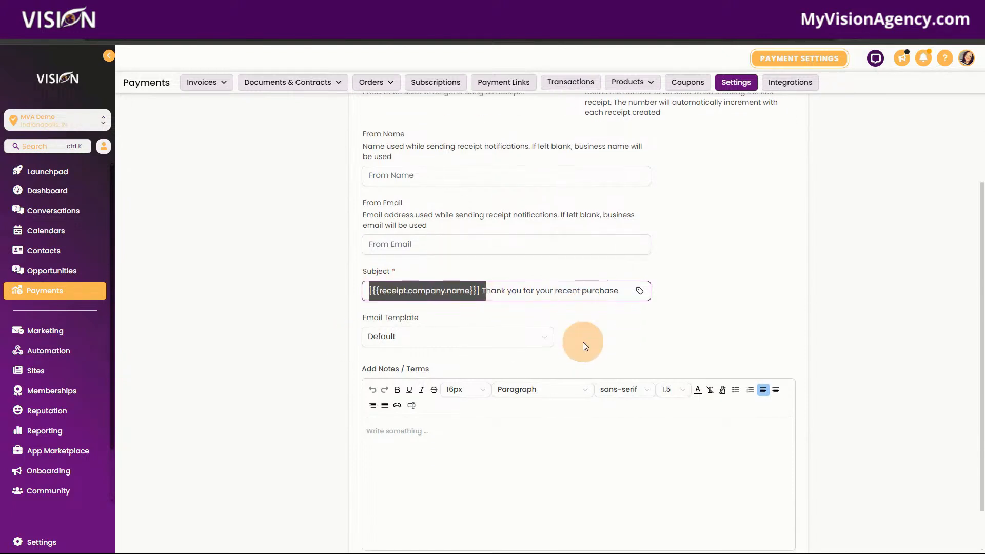
# Step: Examine the email template choices for receipts, leaving the Default template selected
pyautogui.scroll(-1, 583, 342)
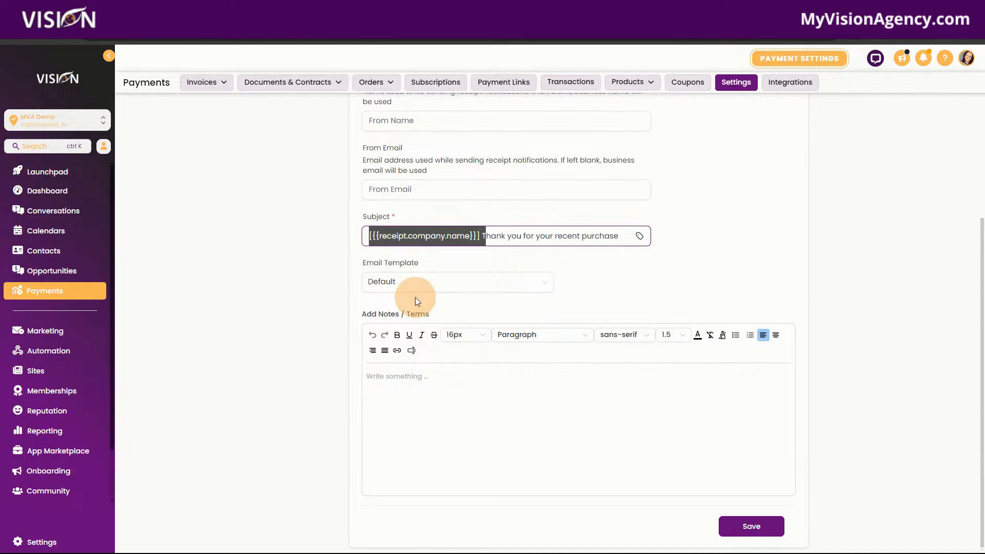
pyautogui.click(395, 281)
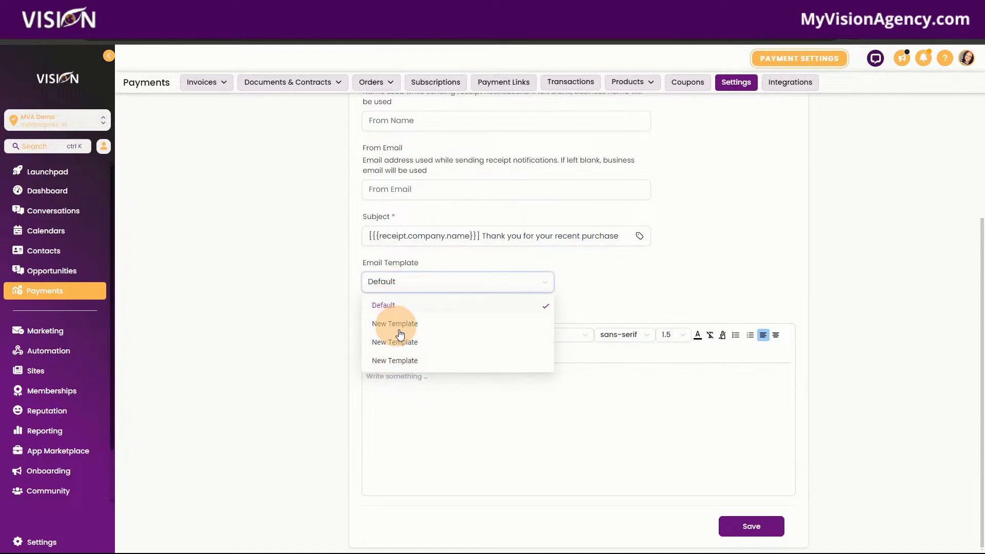
pyautogui.click(600, 282)
pyautogui.scroll(5, 378, 424)
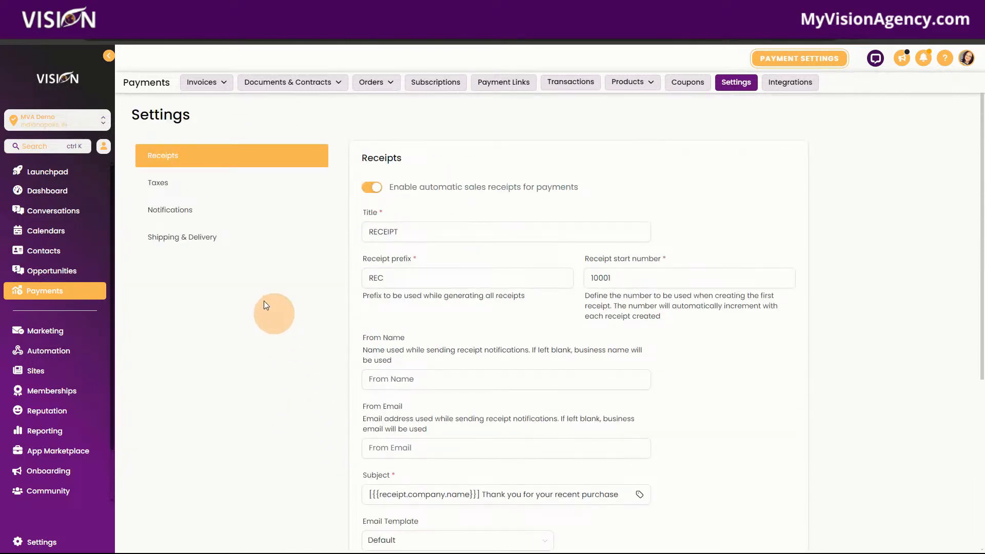
# Step: Open the tax settings, view the form for adding a tax and close it without adding one
pyautogui.click(169, 185)
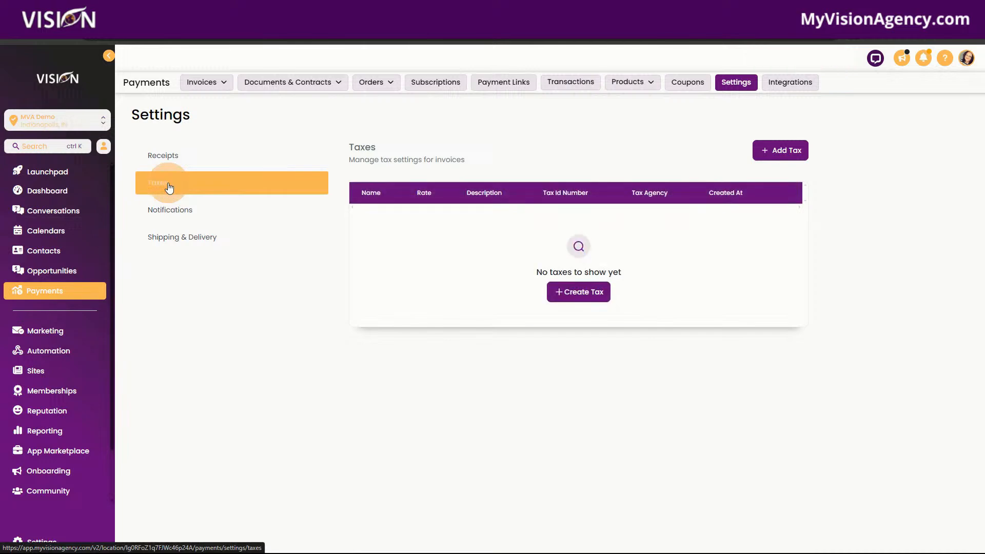
pyautogui.click(581, 294)
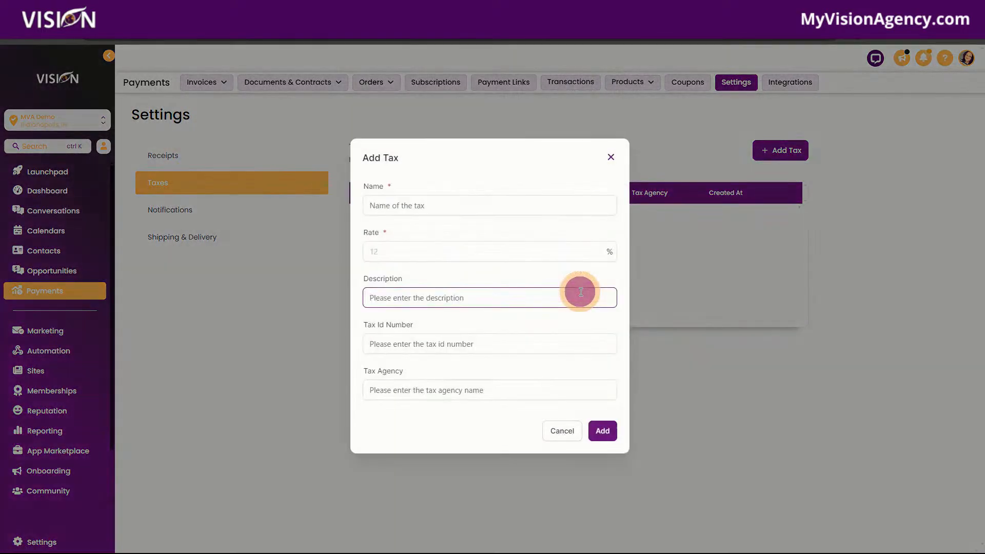
pyautogui.click(611, 158)
# Step: Examine the abandoned cart notification settings and the shipping zones
pyautogui.click(187, 212)
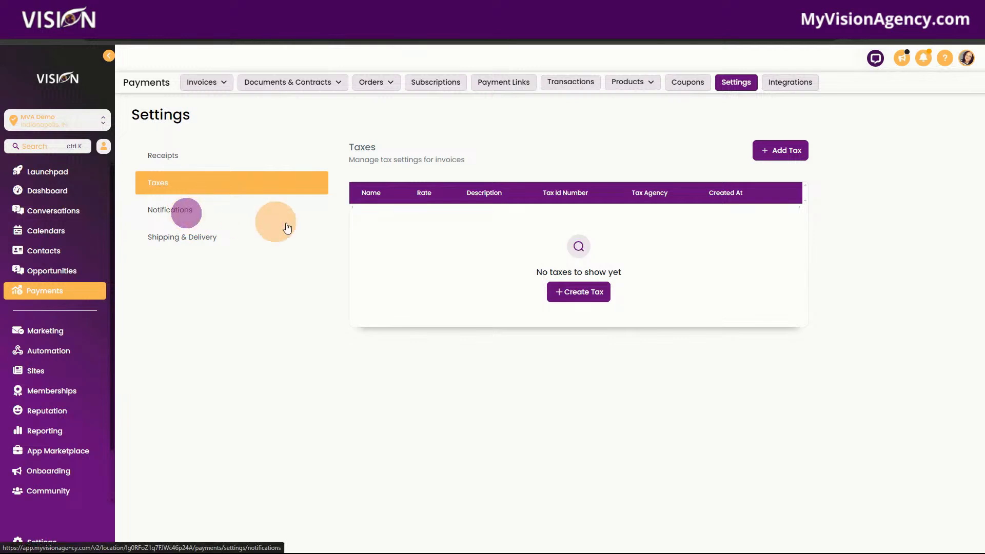
pyautogui.click(391, 209)
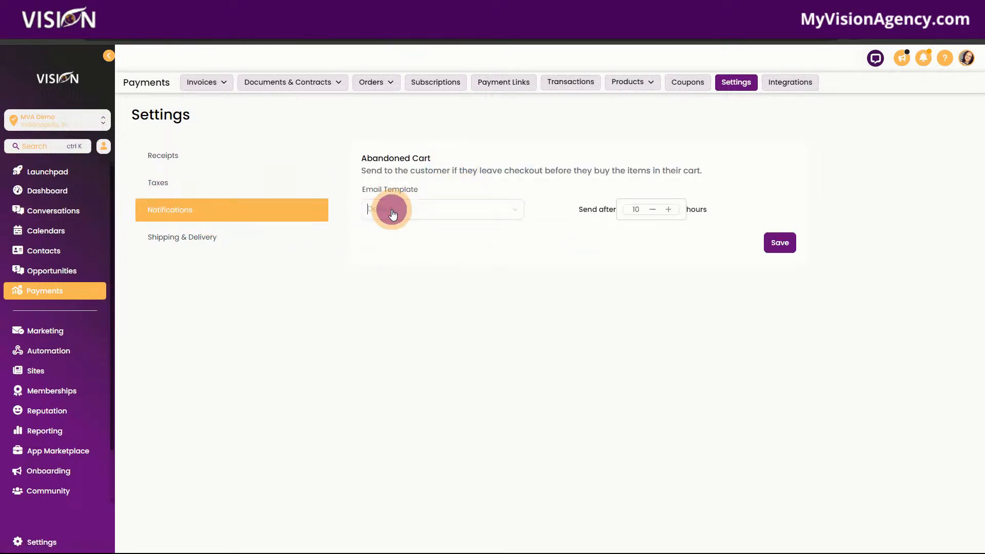
pyautogui.click(575, 237)
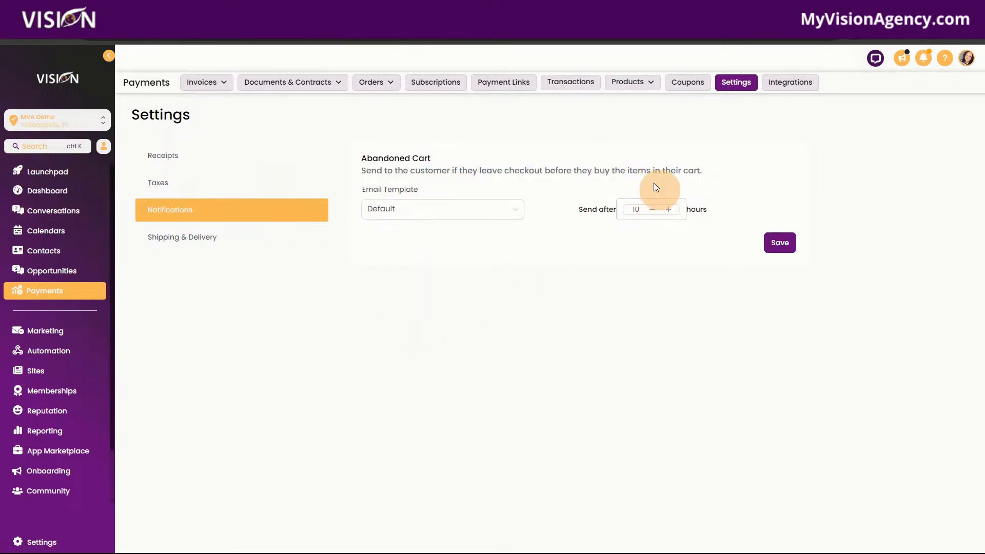
pyautogui.click(189, 237)
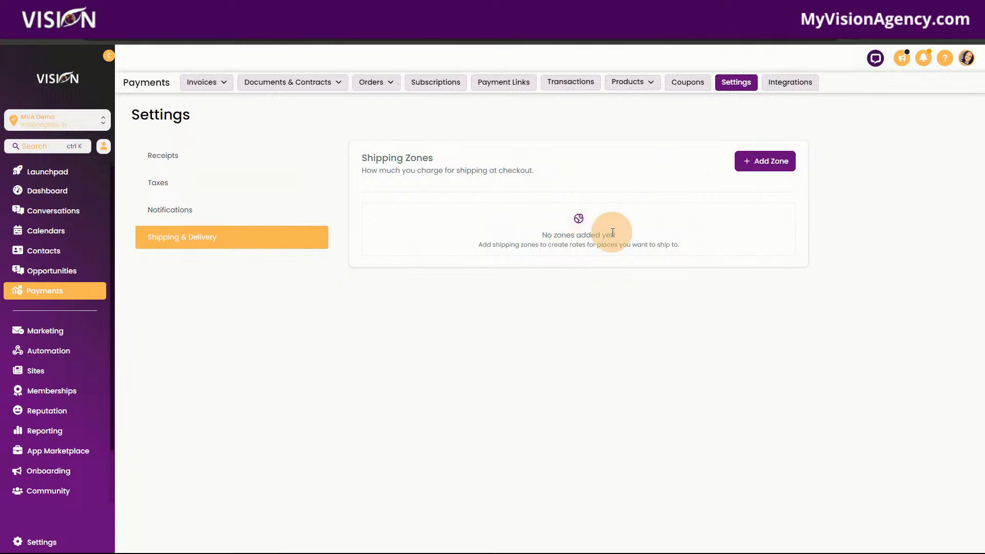
# Step: Open the payment integrations, view the full list of providers and return to the main integrations page
pyautogui.click(800, 86)
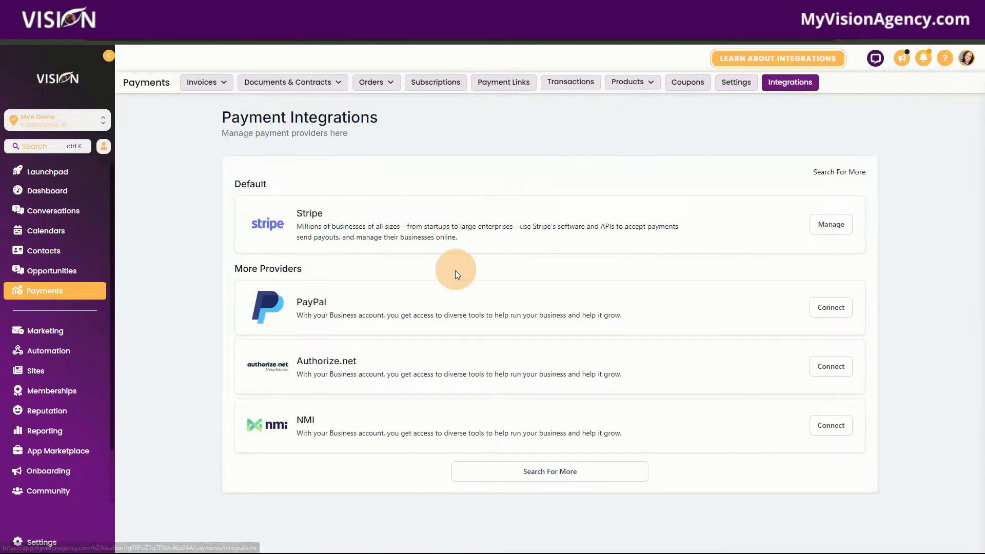
pyautogui.click(547, 470)
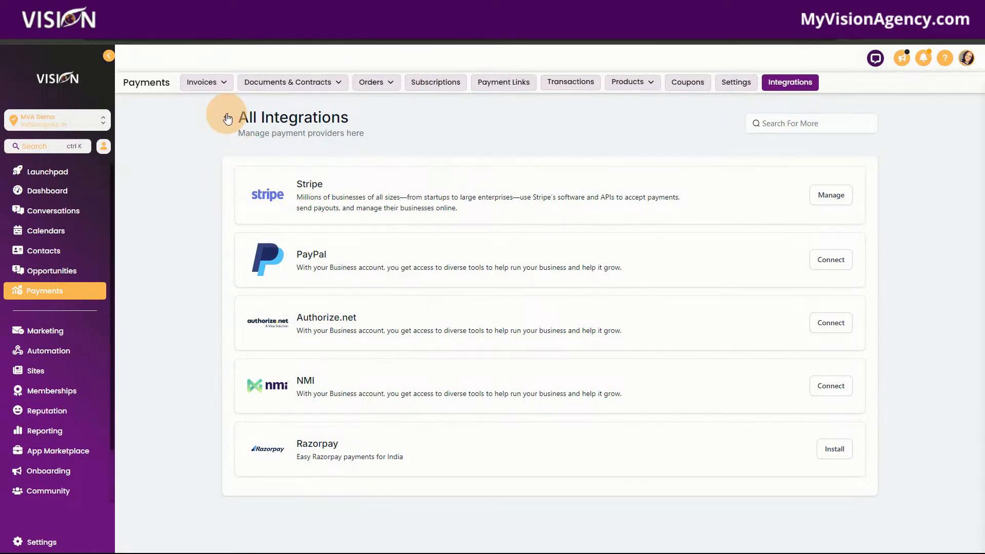
pyautogui.click(226, 116)
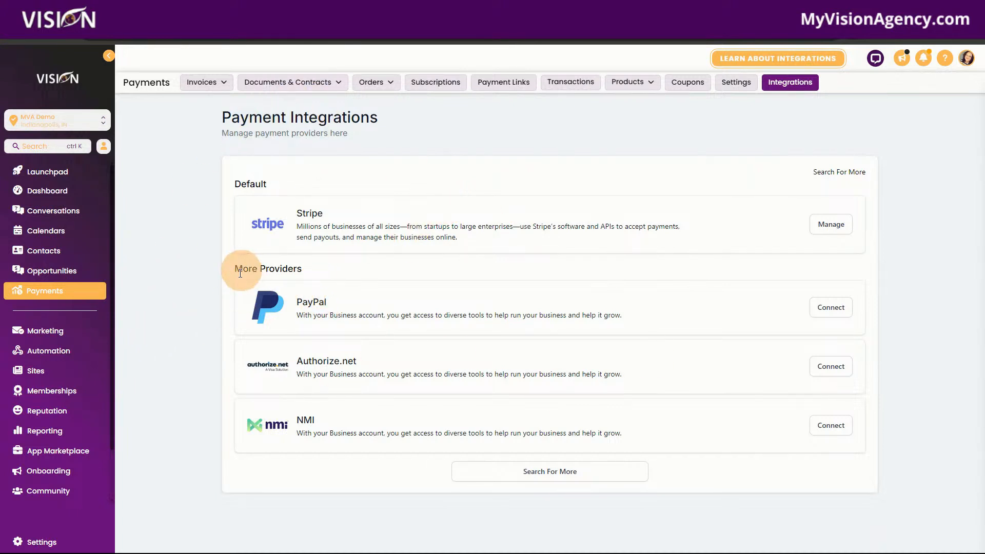
# Step: Create a new blank funnel named test under Sites
pyautogui.click(52, 375)
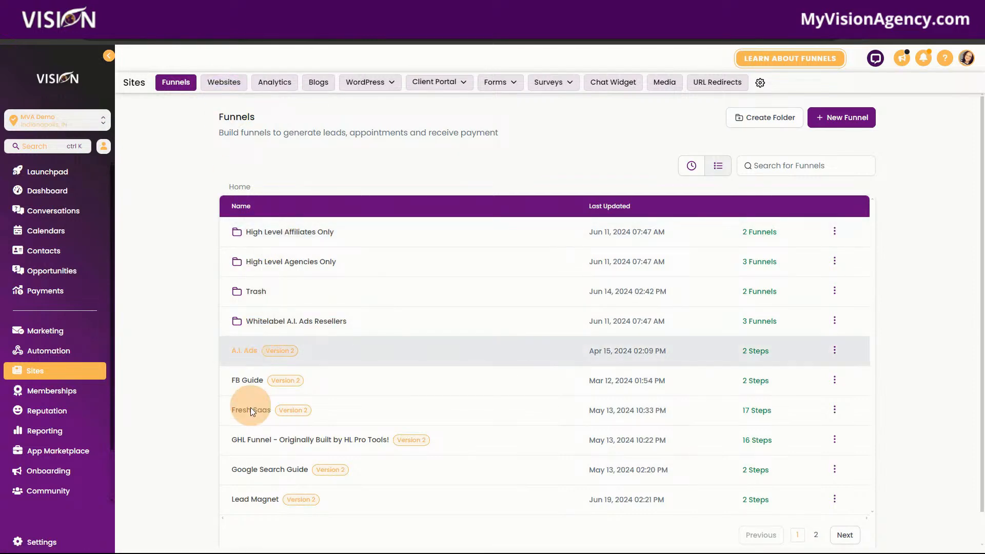
pyautogui.click(825, 119)
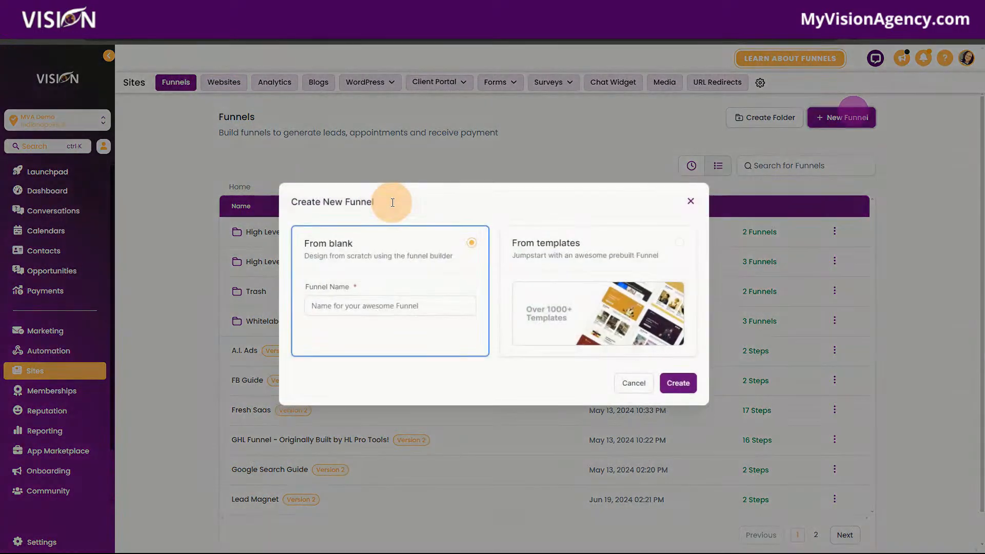
pyautogui.click(367, 307)
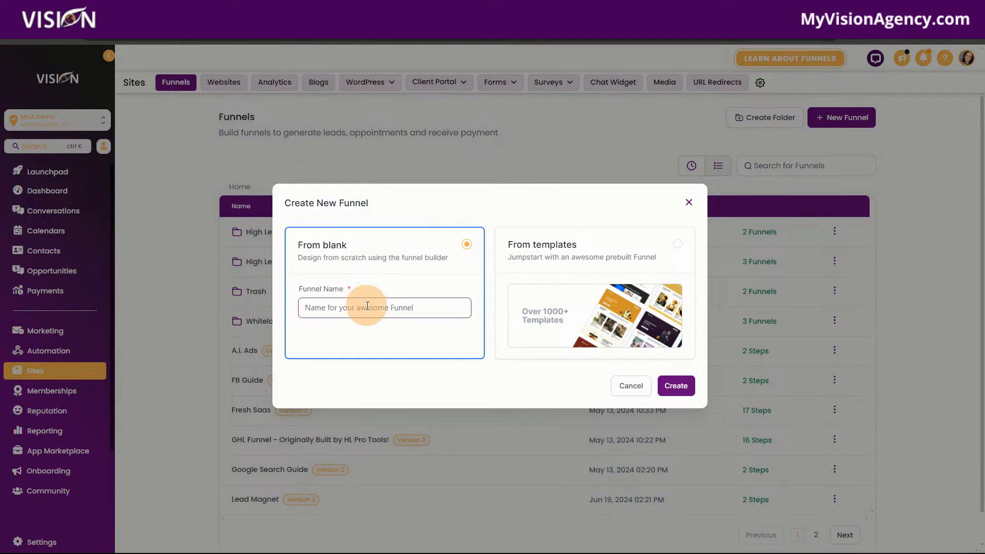
pyautogui.write('test')
pyautogui.click(675, 386)
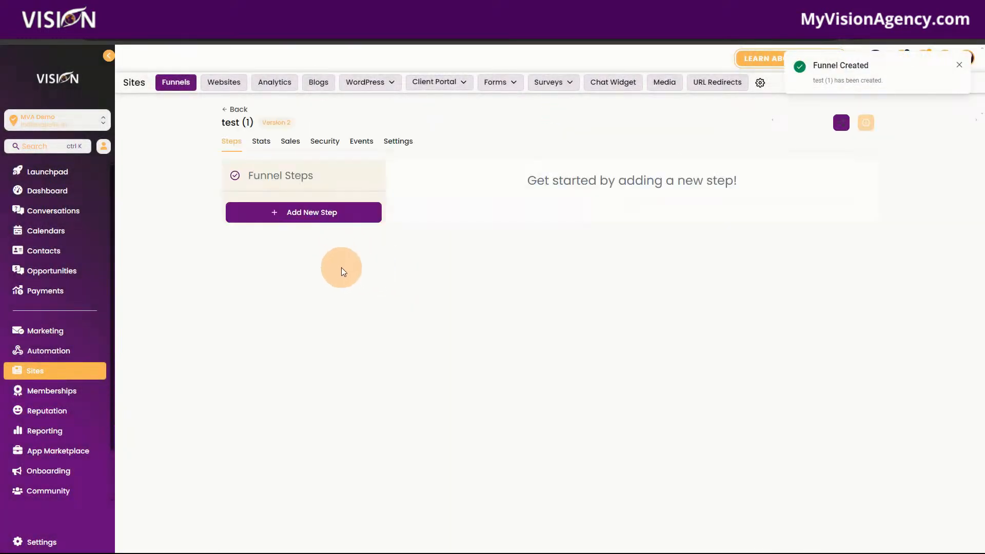
# Step: Add a new step named test to the funnel
pyautogui.click(287, 220)
pyautogui.write('terste')
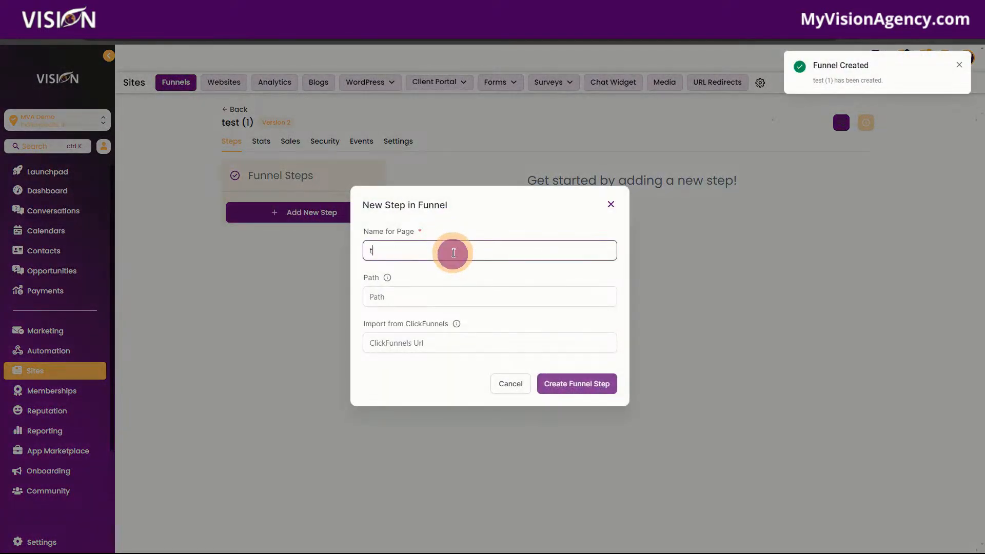
pyautogui.press('BackSpace')
pyautogui.press('BackSpace')
pyautogui.press('BackSpace')
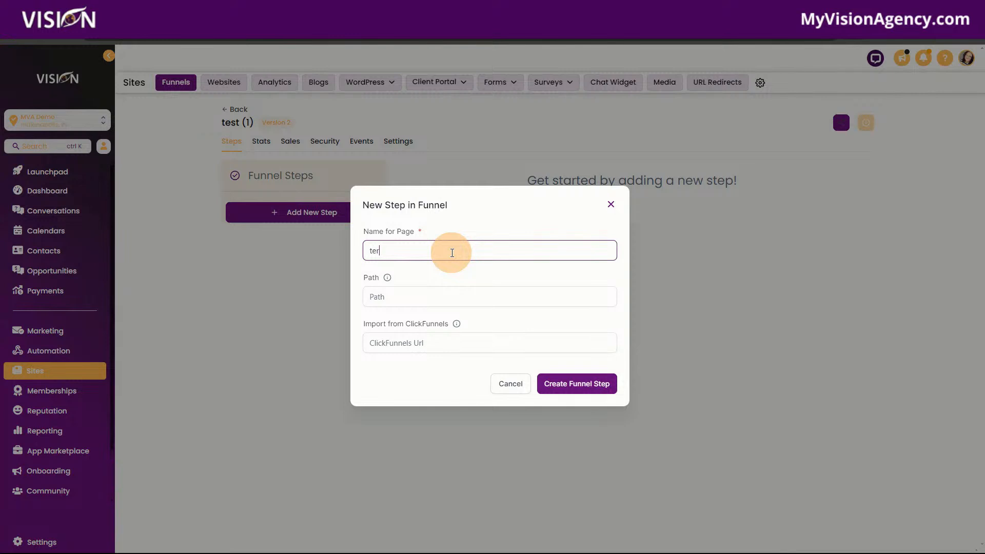
pyautogui.click(575, 386)
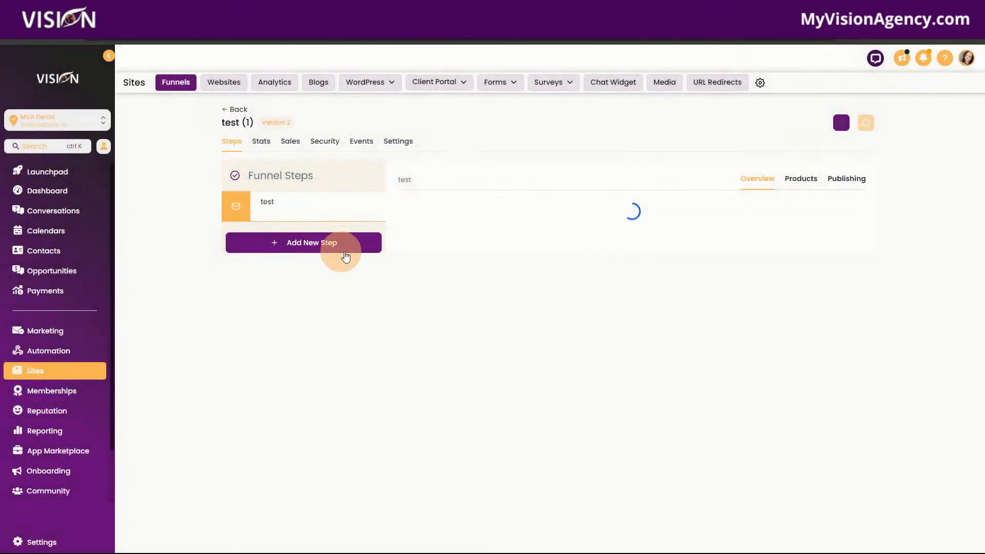
# Step: Open the test step's page in the page editor, add a Wide section, save it and return to the funnel steps
pyautogui.click(465, 312)
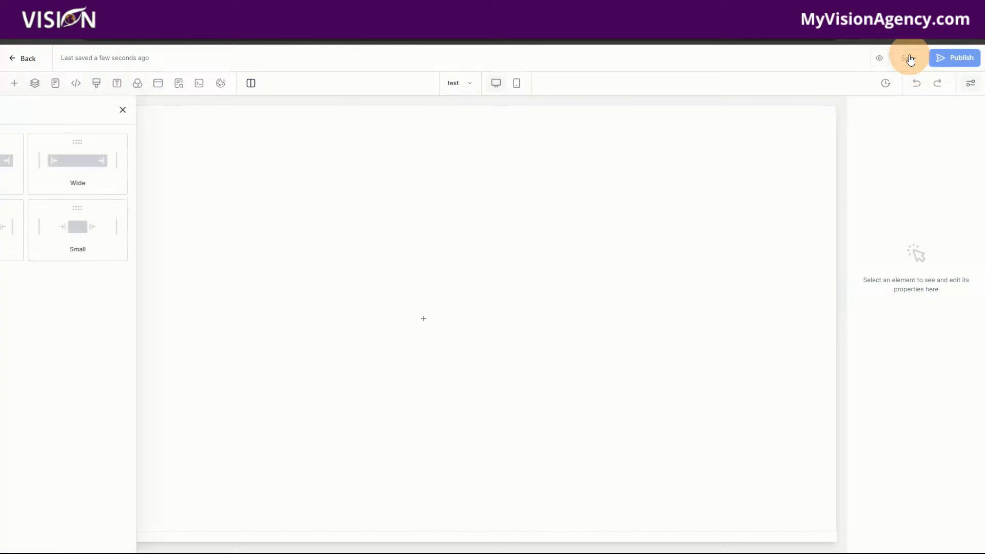
pyautogui.click(910, 59)
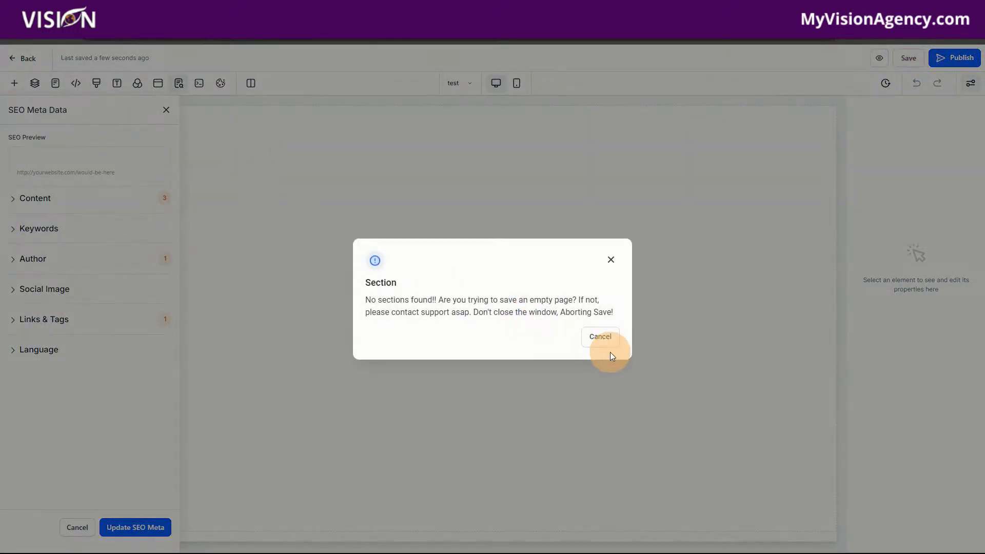
pyautogui.click(611, 353)
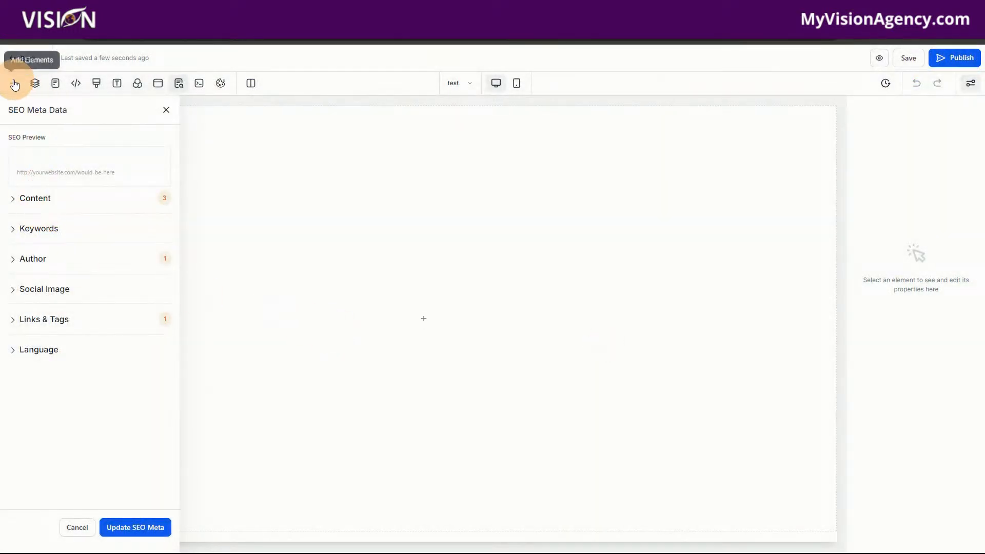
pyautogui.click(15, 83)
pyautogui.moveTo(125, 165); pyautogui.dragTo(517, 175)
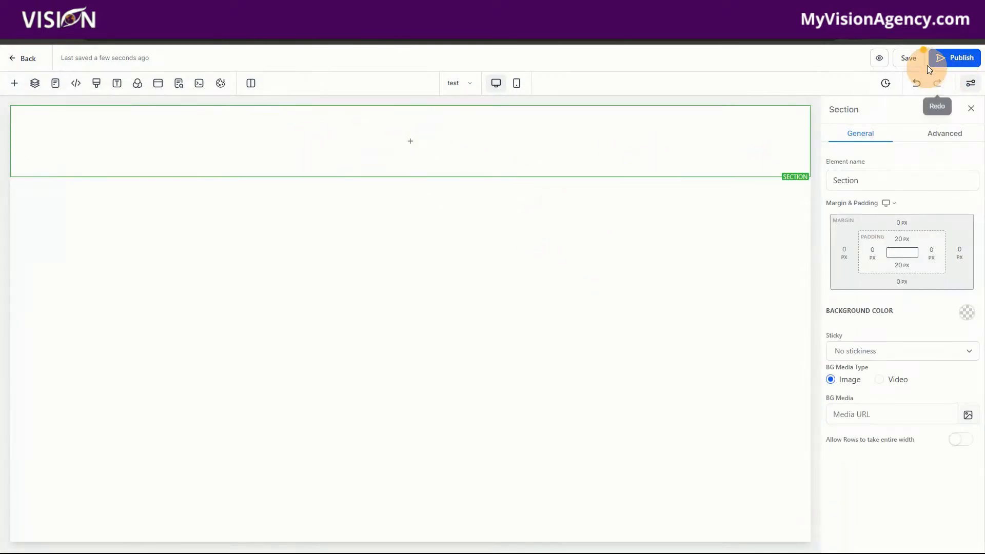
pyautogui.click(909, 60)
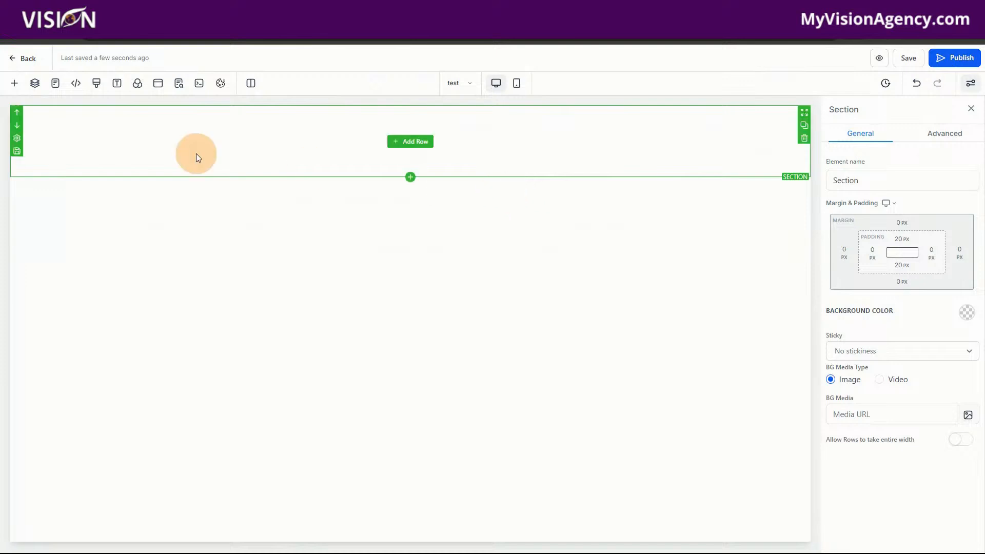
pyautogui.click(28, 59)
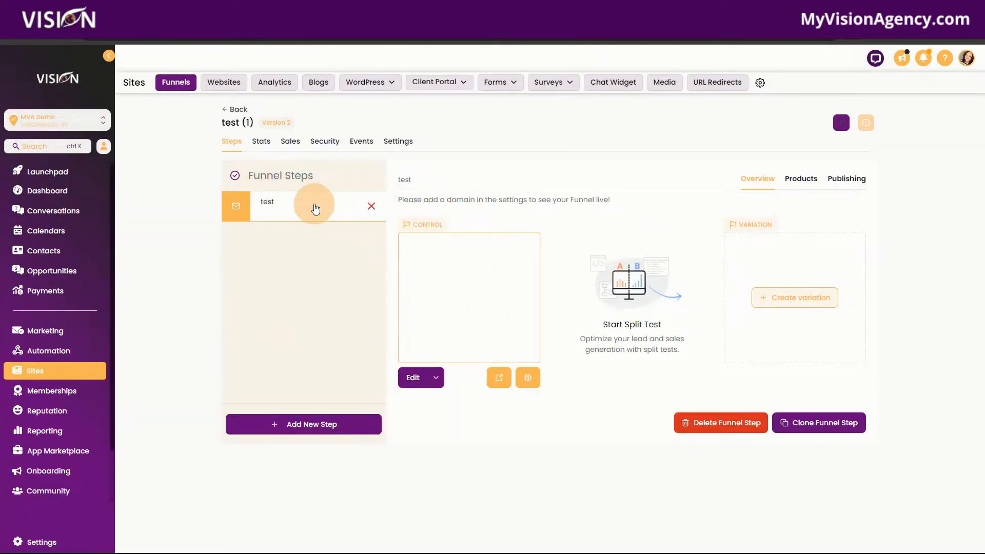
# Step: Start adding a product to the test step, choosing App Showcase #2 with the price App Showcase #2 @ 27
pyautogui.click(284, 205)
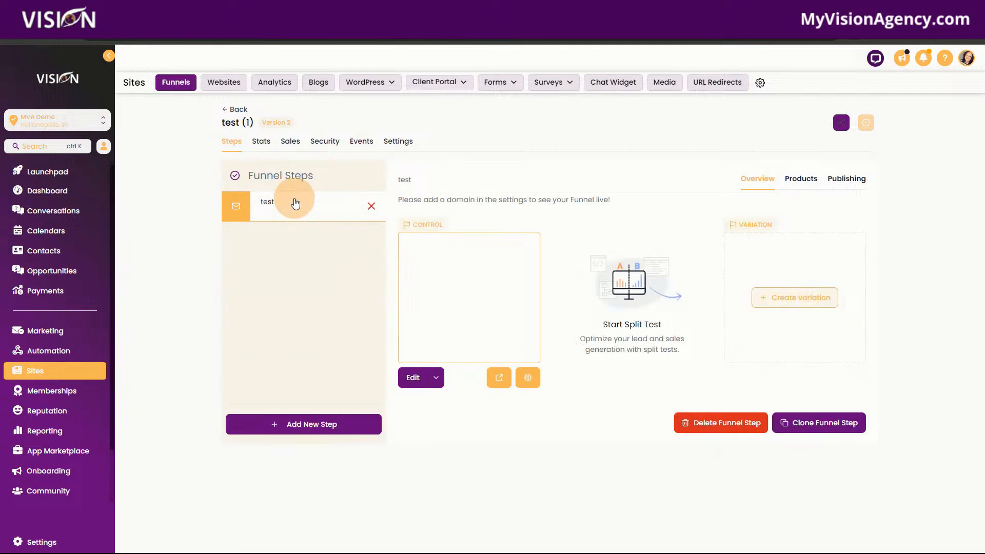
pyautogui.click(803, 179)
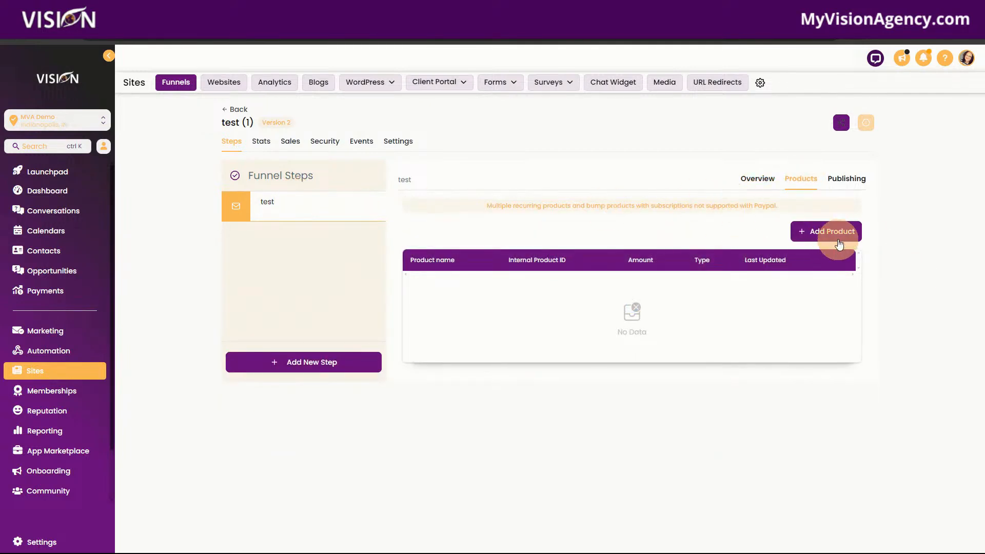
pyautogui.click(839, 238)
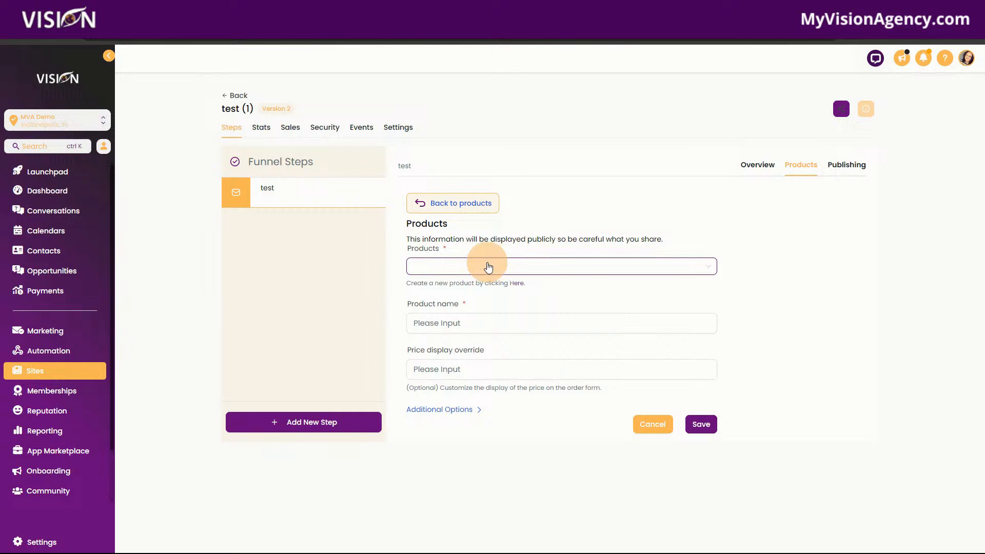
pyautogui.click(488, 269)
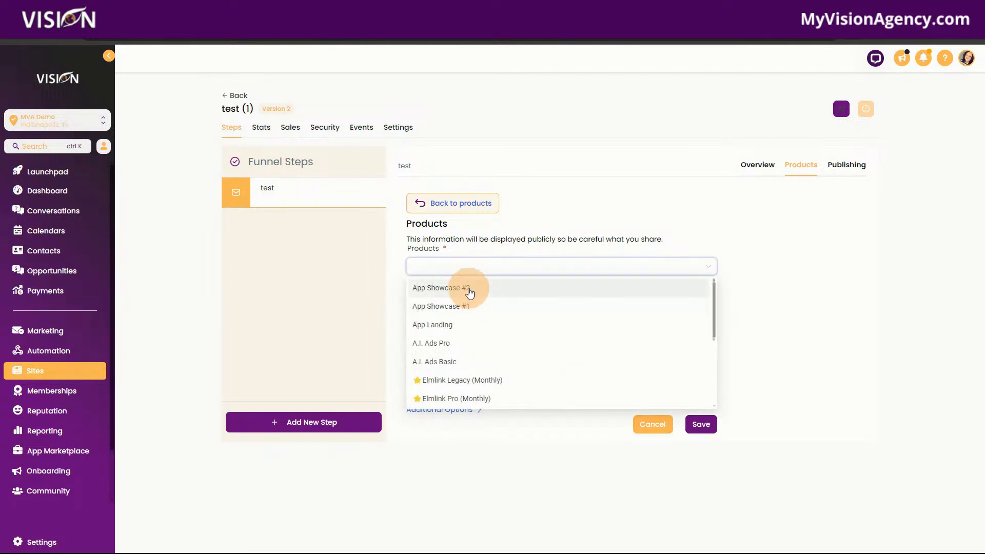
pyautogui.click(470, 293)
pyautogui.click(442, 323)
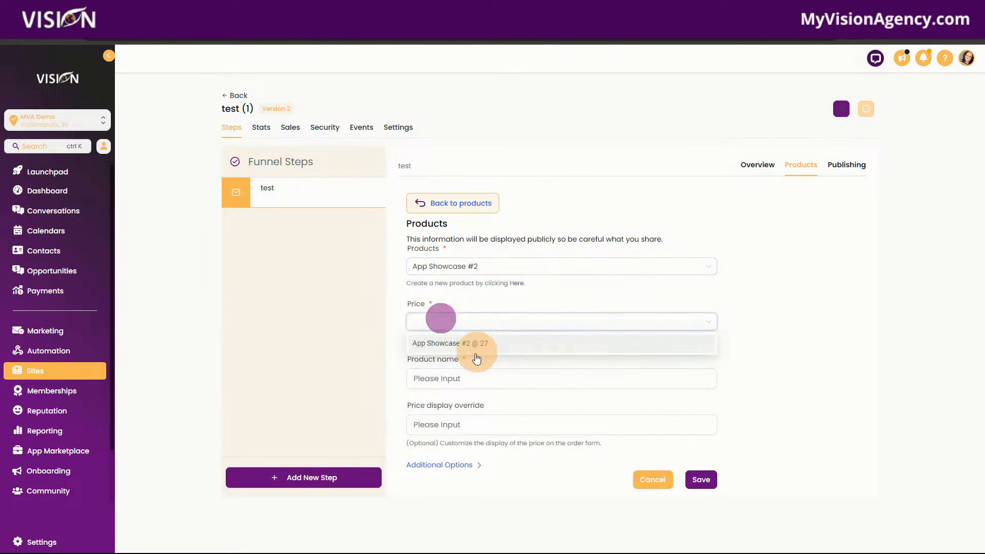
pyautogui.click(475, 346)
# Step: Review the product name, price display override and additional options, save the product and return to the step's overview
pyautogui.click(497, 383)
pyautogui.moveTo(497, 383); pyautogui.dragTo(387, 378)
pyautogui.click(485, 424)
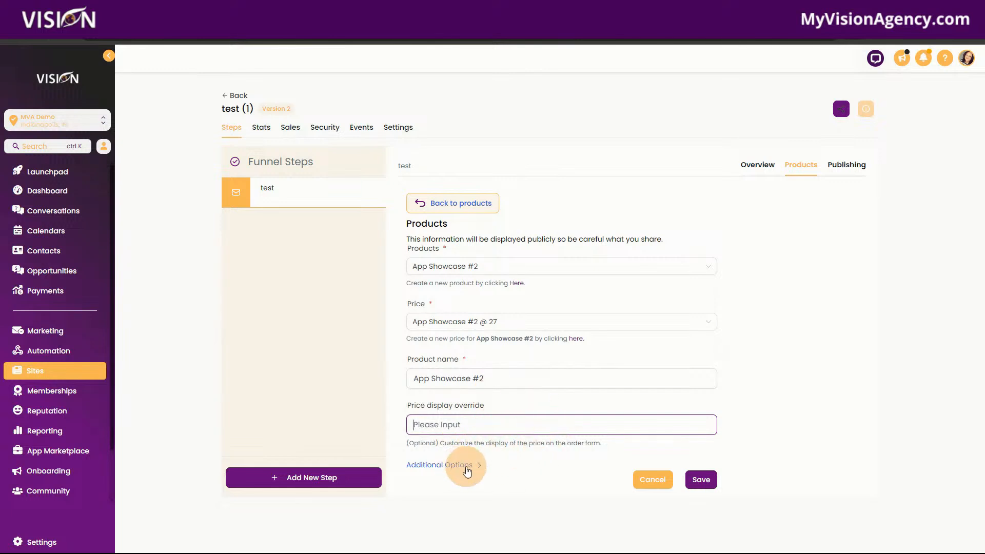
pyautogui.click(454, 464)
pyautogui.scroll(-2, 569, 405)
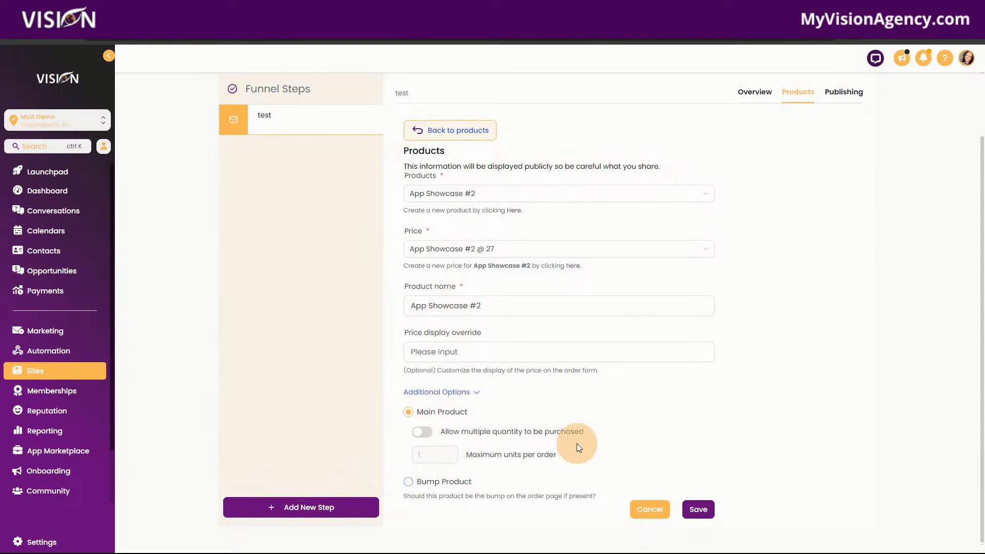
pyautogui.click(434, 393)
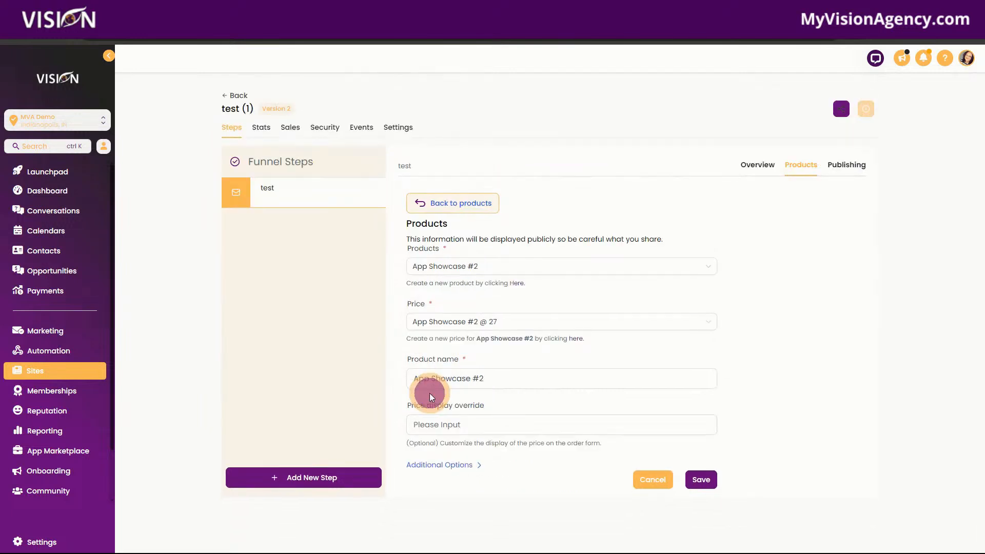
pyautogui.click(701, 480)
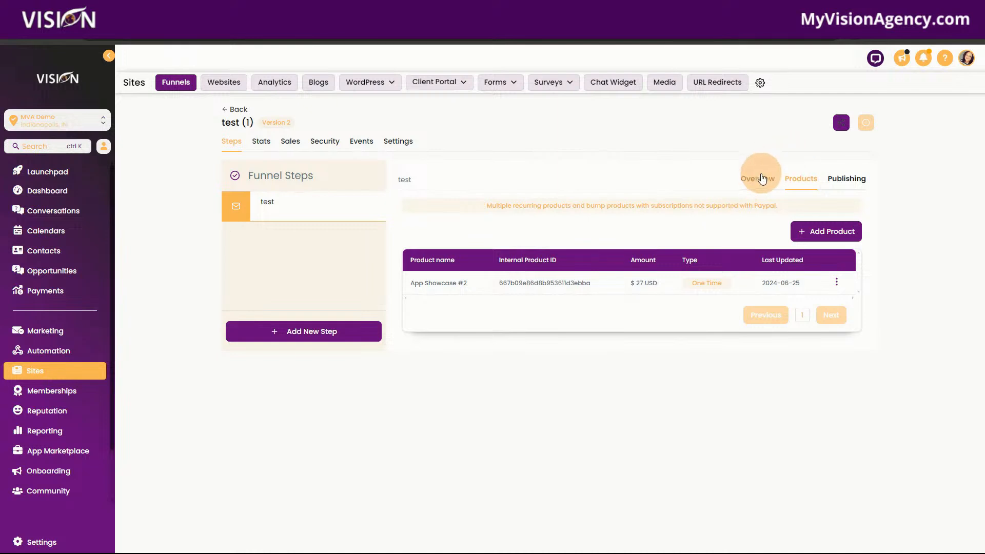
pyautogui.click(761, 179)
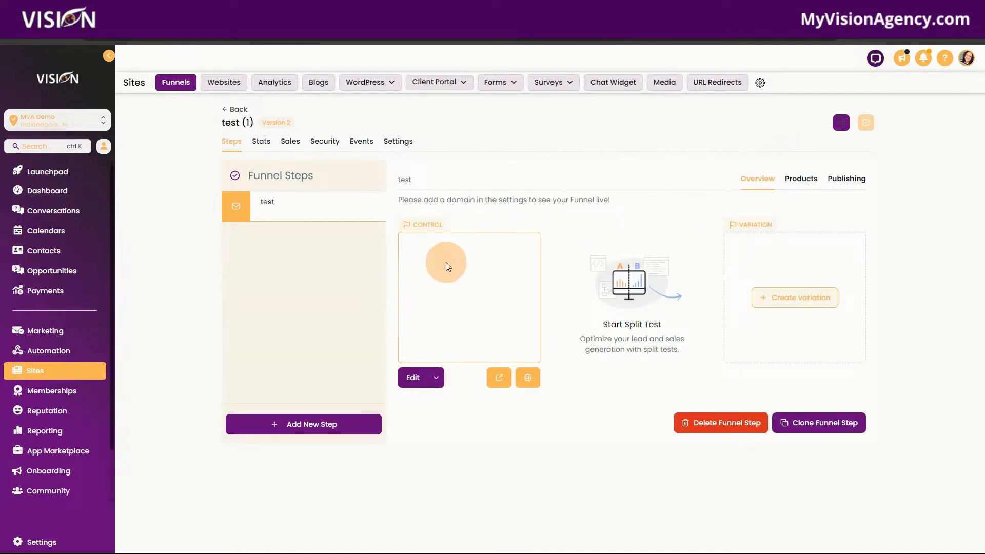
# Step: Open the test step's page in the page editor and add a 1 Column row to the section
pyautogui.click(437, 379)
pyautogui.click(432, 349)
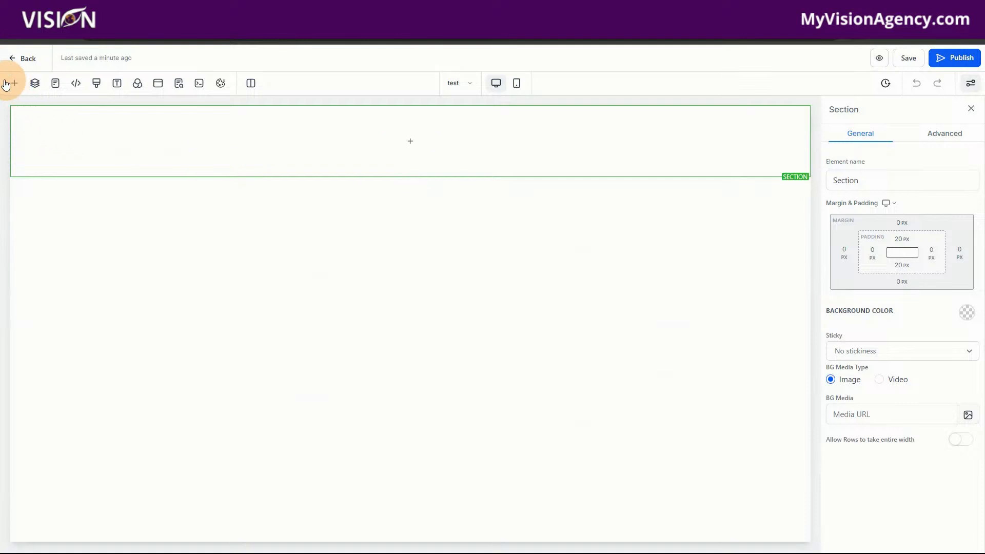
pyautogui.click(10, 84)
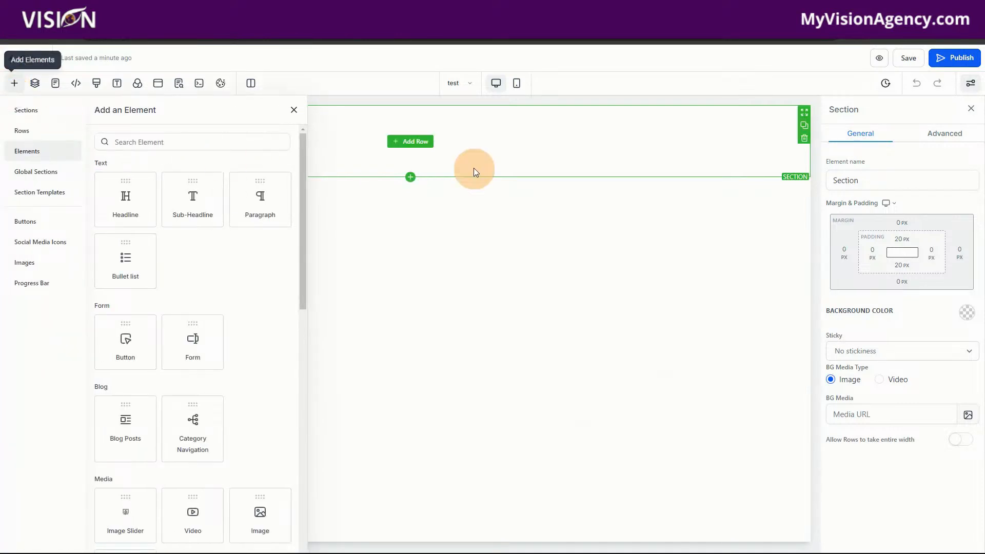
pyautogui.click(422, 144)
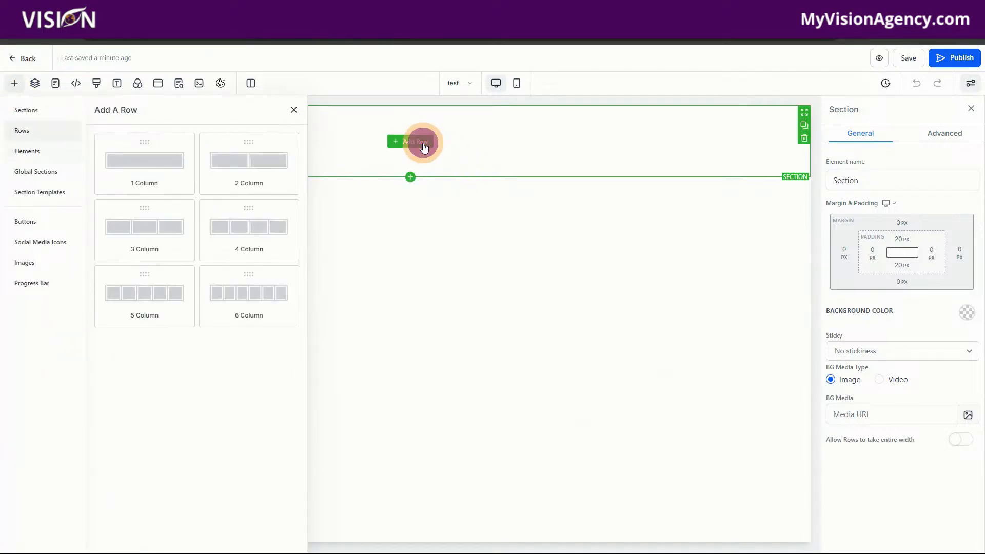
pyautogui.moveTo(137, 156); pyautogui.dragTo(456, 143)
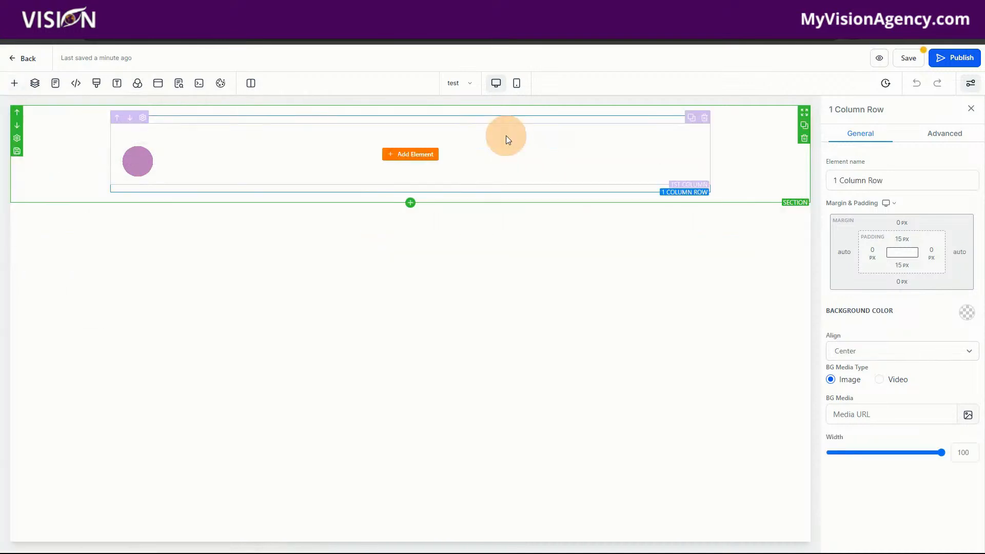
# Step: Add a 1 Step Order element to the row's column and look over the order form's fields
pyautogui.click(413, 154)
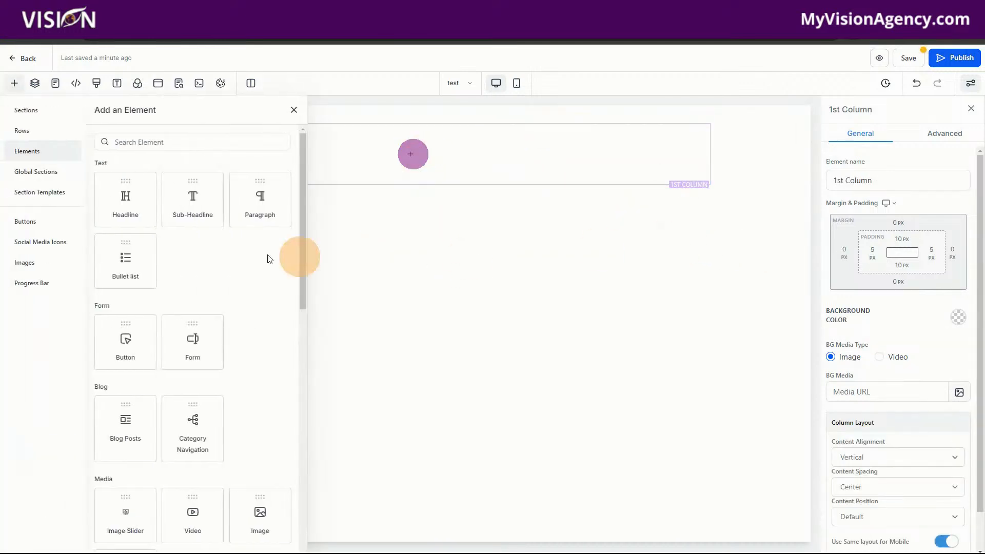
pyautogui.scroll(-3, 264, 377)
pyautogui.scroll(-8, 263, 377)
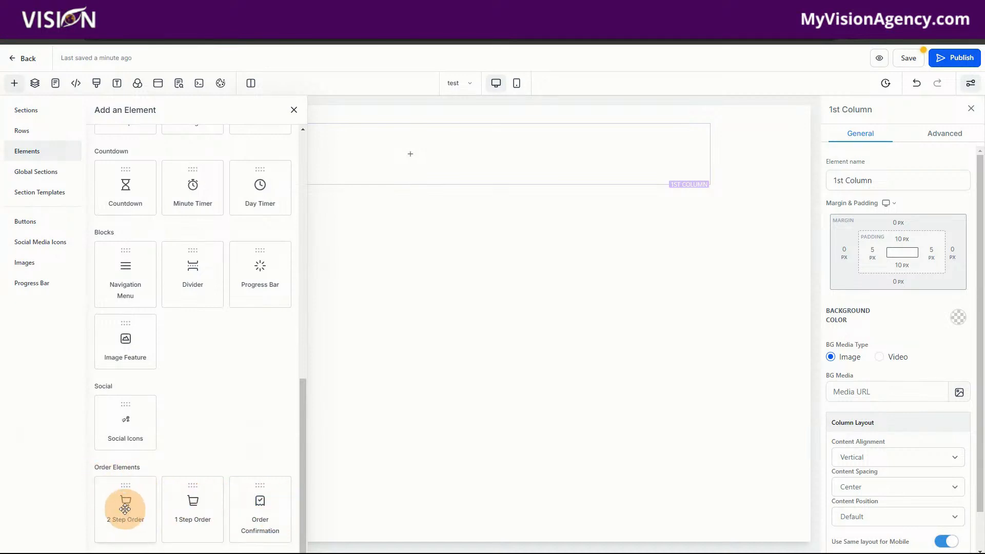
pyautogui.moveTo(191, 509); pyautogui.dragTo(419, 190)
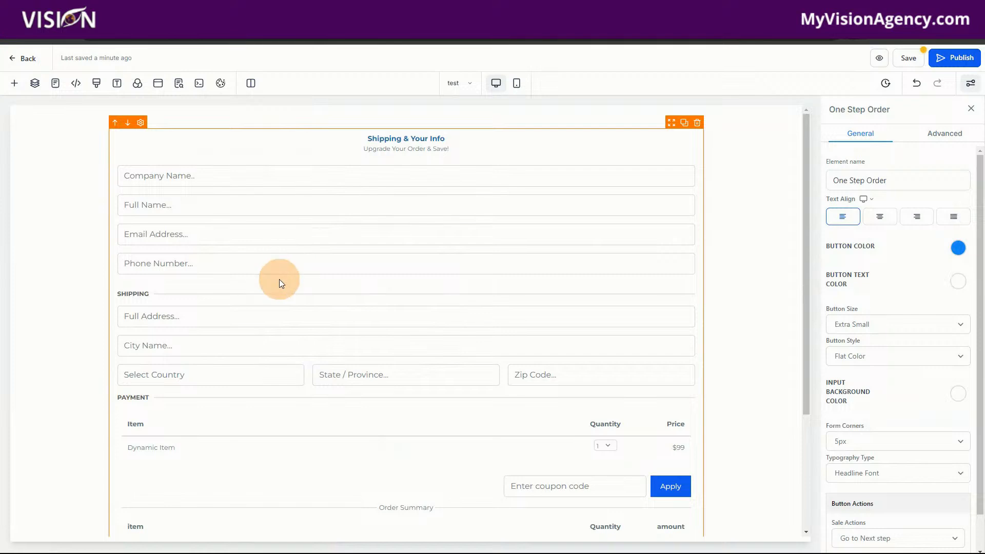
pyautogui.scroll(-3, 488, 421)
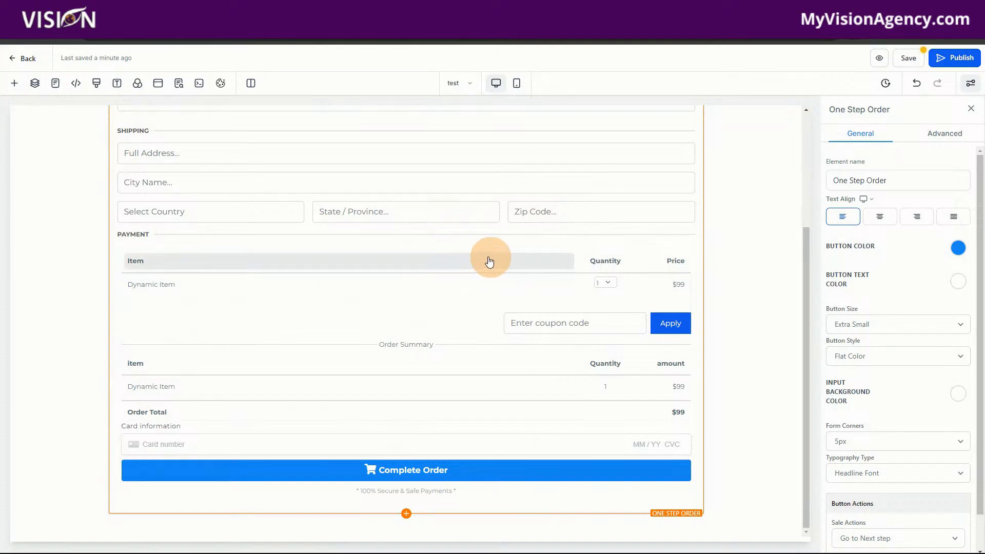
pyautogui.scroll(3, 431, 330)
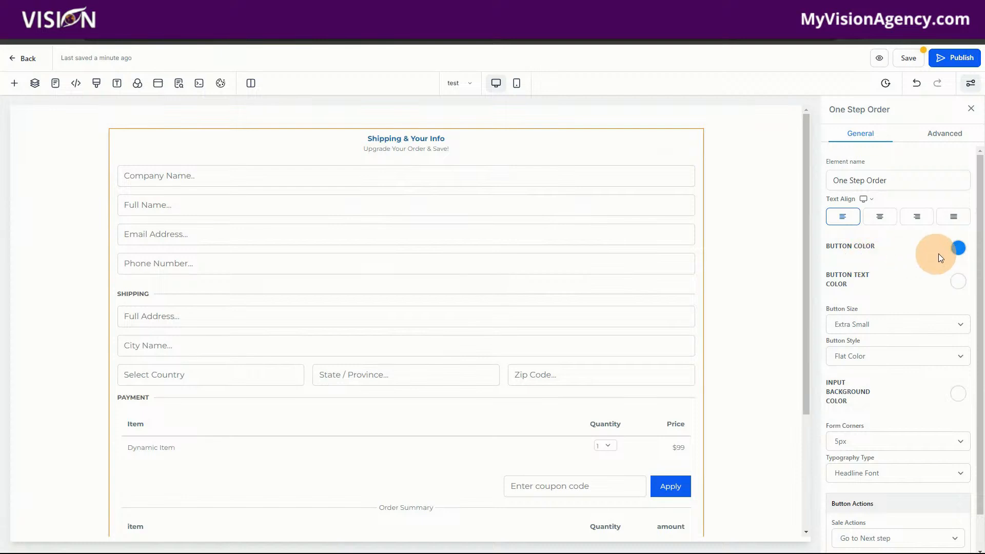
# Step: Set the button color of the One Step Order element to black and check the Complete Order button
pyautogui.click(959, 249)
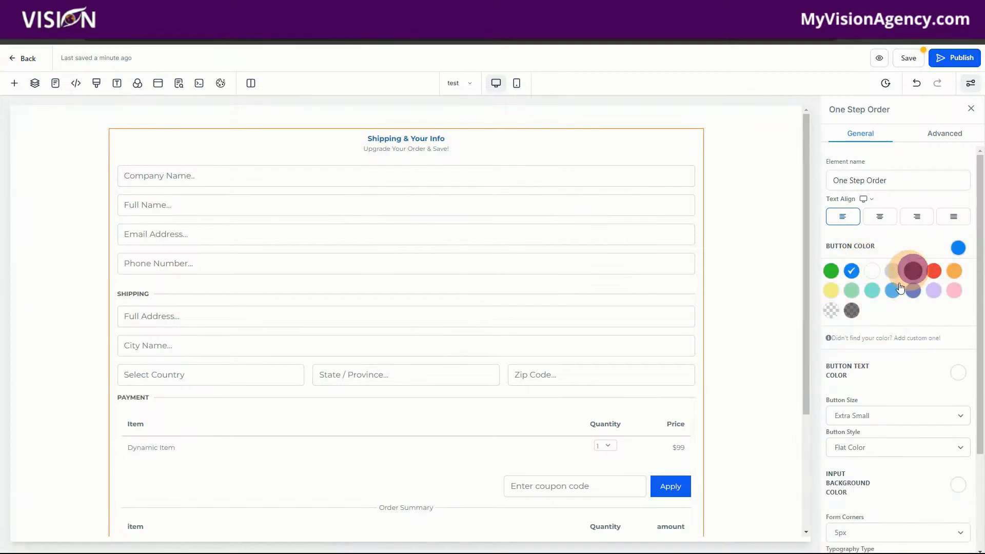
pyautogui.click(913, 271)
pyautogui.scroll(-3, 605, 395)
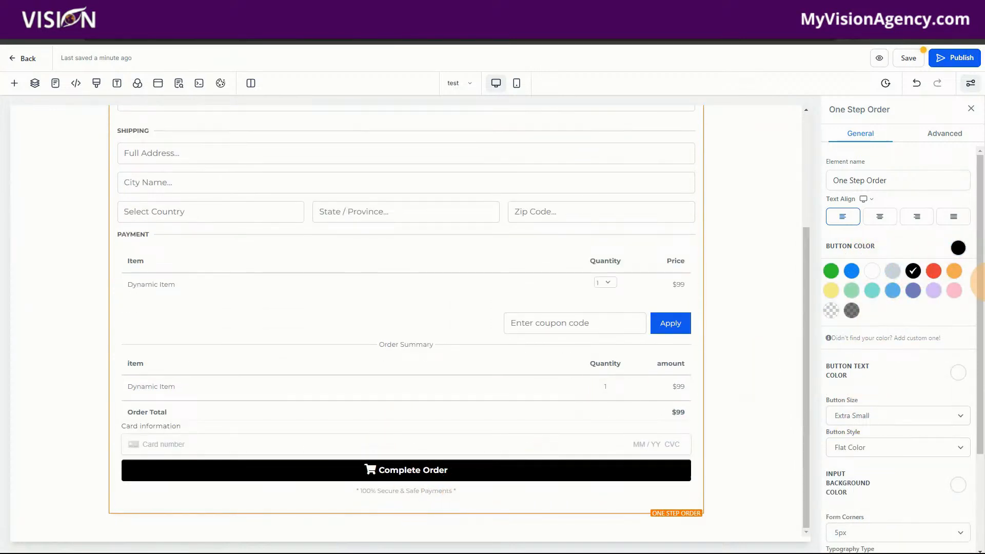
# Step: Review the order form's sale action options, leaving Go to Next step selected
pyautogui.scroll(-3, 898, 398)
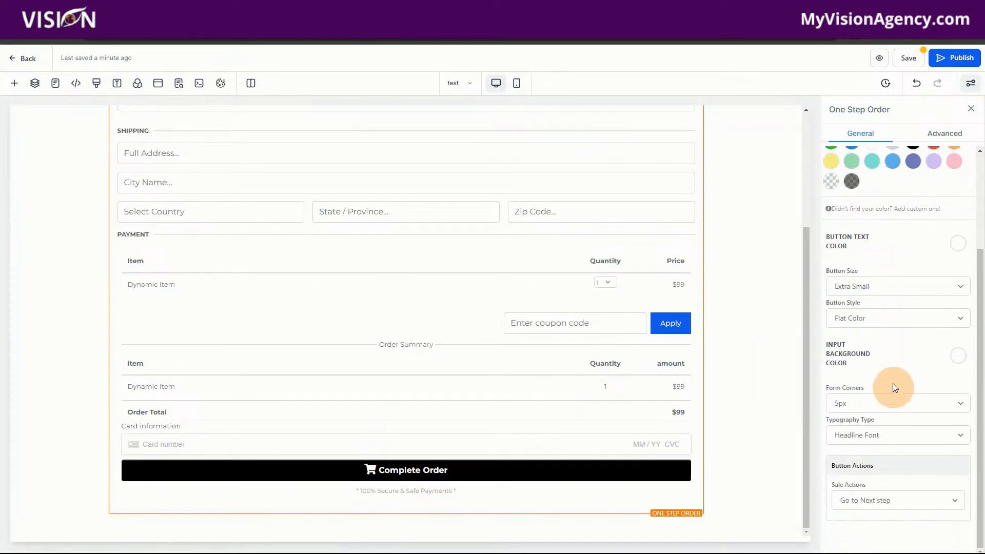
pyautogui.click(870, 501)
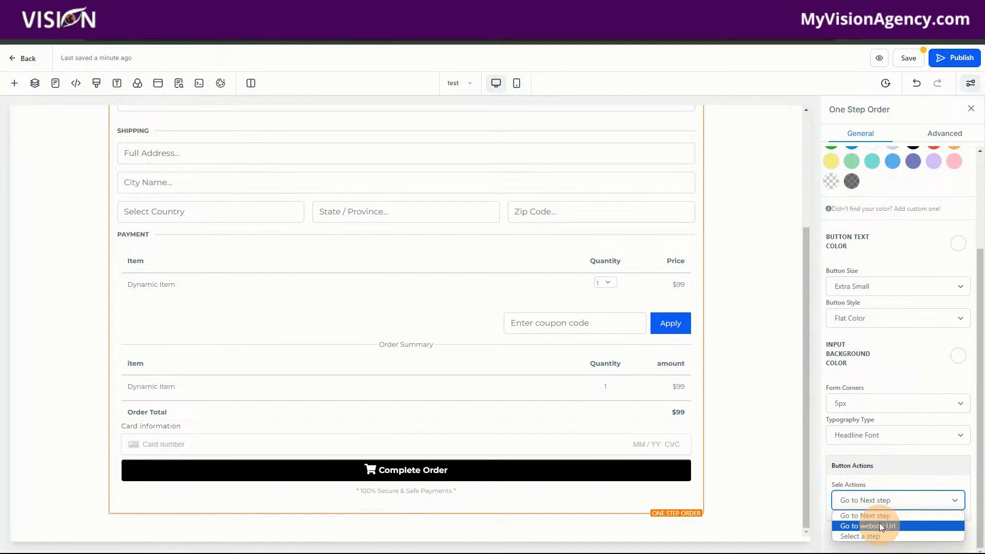
pyautogui.click(867, 516)
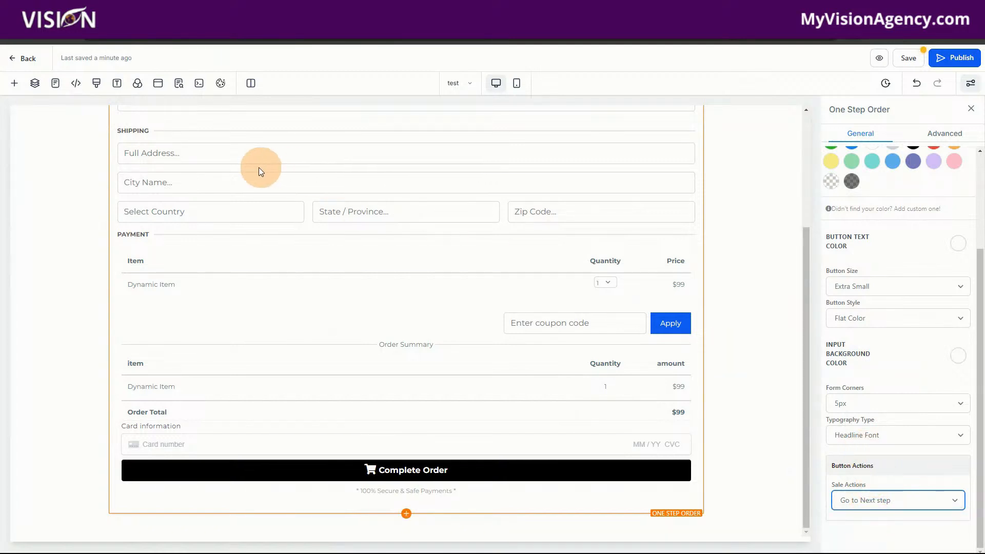
pyautogui.click(118, 11)
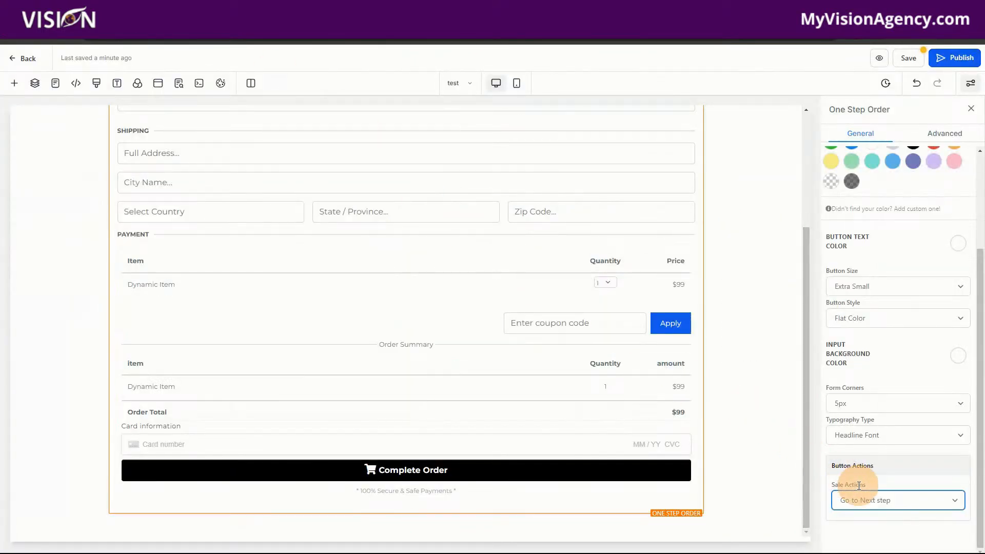
pyautogui.click(867, 498)
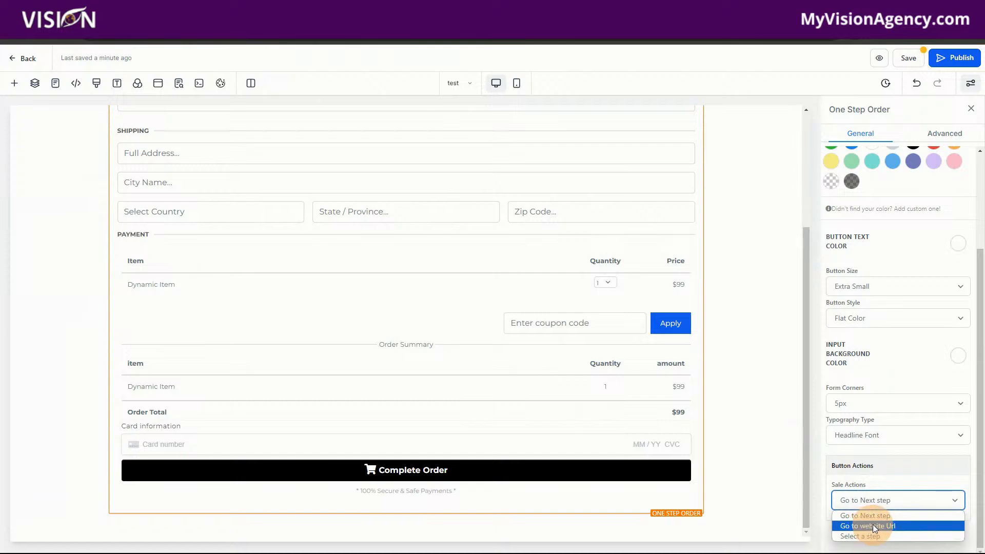
pyautogui.click(870, 481)
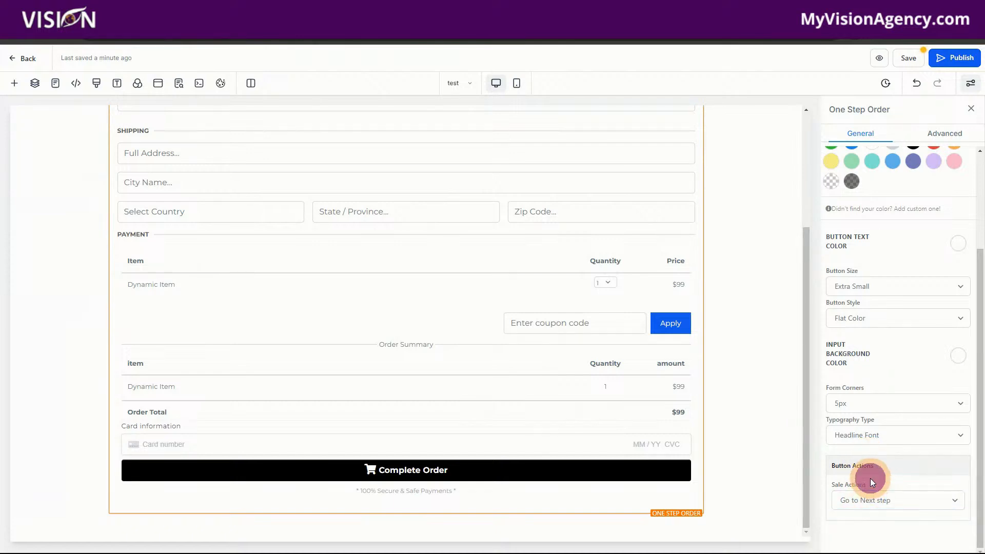
# Step: In the order form's advanced options, change the headline to Contact Info
pyautogui.scroll(2, 590, 414)
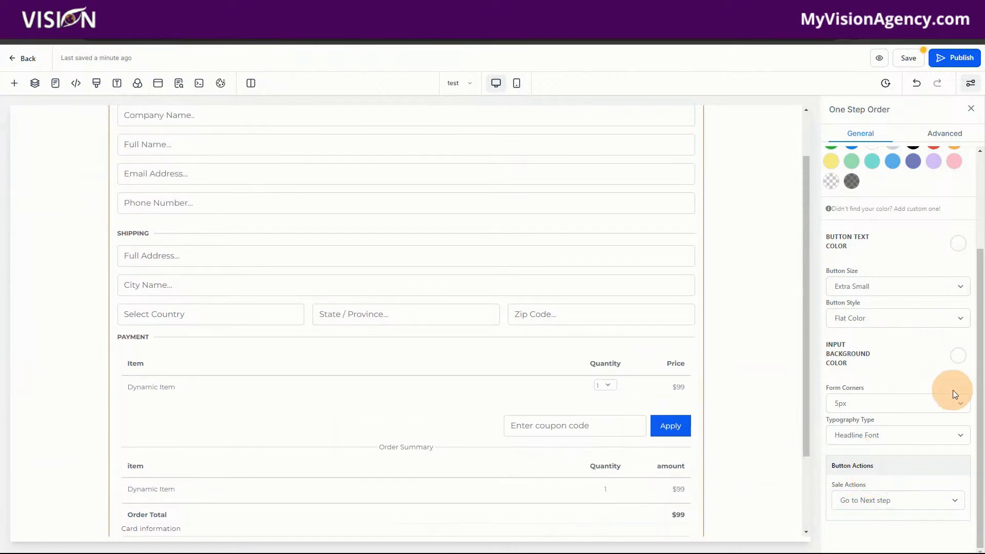
pyautogui.scroll(3, 913, 370)
pyautogui.click(946, 134)
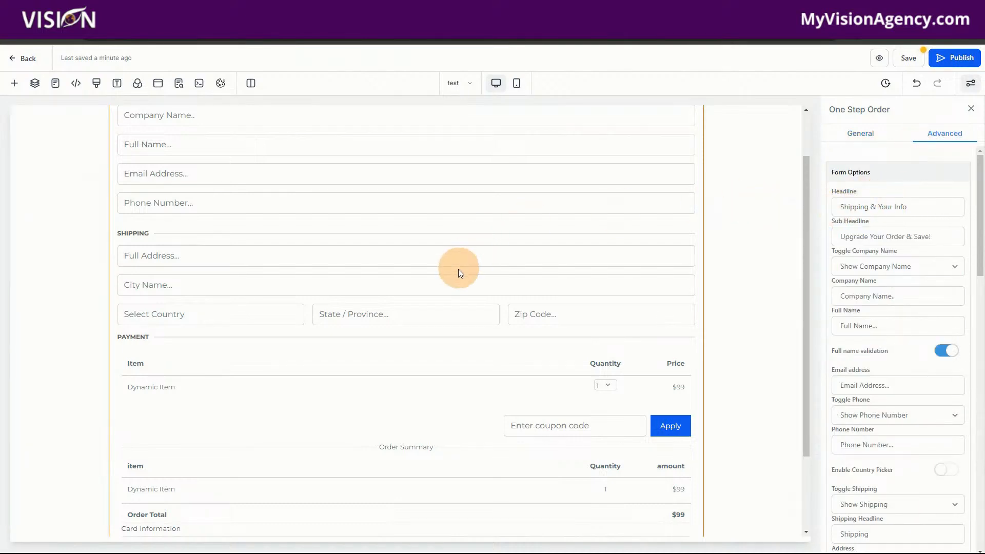
pyautogui.scroll(1, 458, 269)
pyautogui.moveTo(927, 200); pyautogui.dragTo(830, 208)
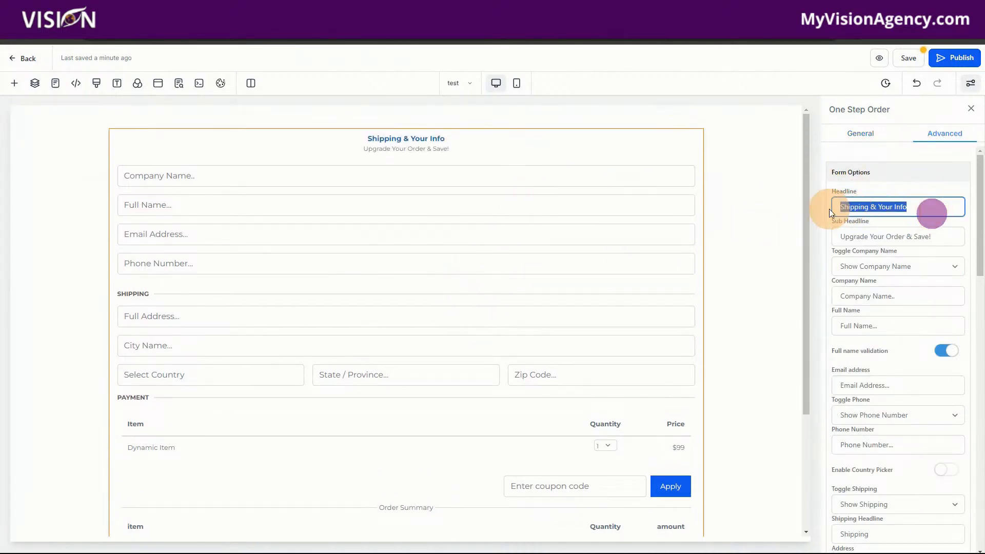
pyautogui.write('Contact5')
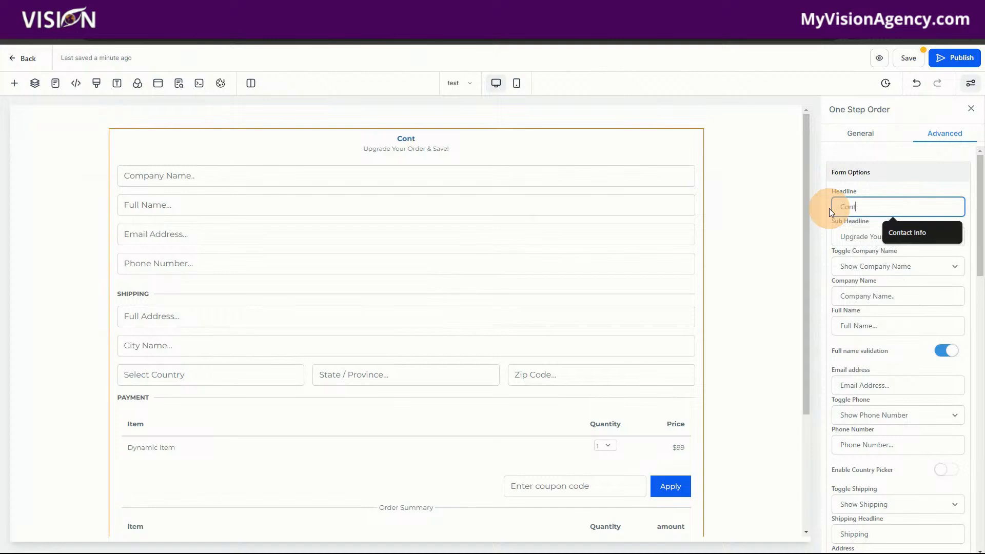
pyautogui.press('BackSpace')
pyautogui.press('BackSpace')
pyautogui.click(922, 237)
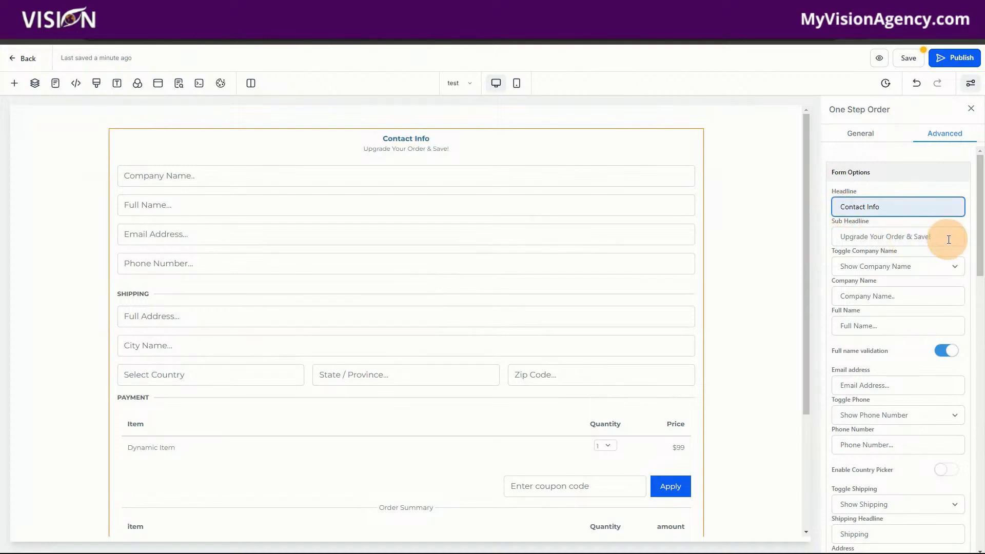
# Step: Clear the order form's sub headline and headline texts
pyautogui.moveTo(949, 240); pyautogui.dragTo(825, 233)
pyautogui.press('BackSpace')
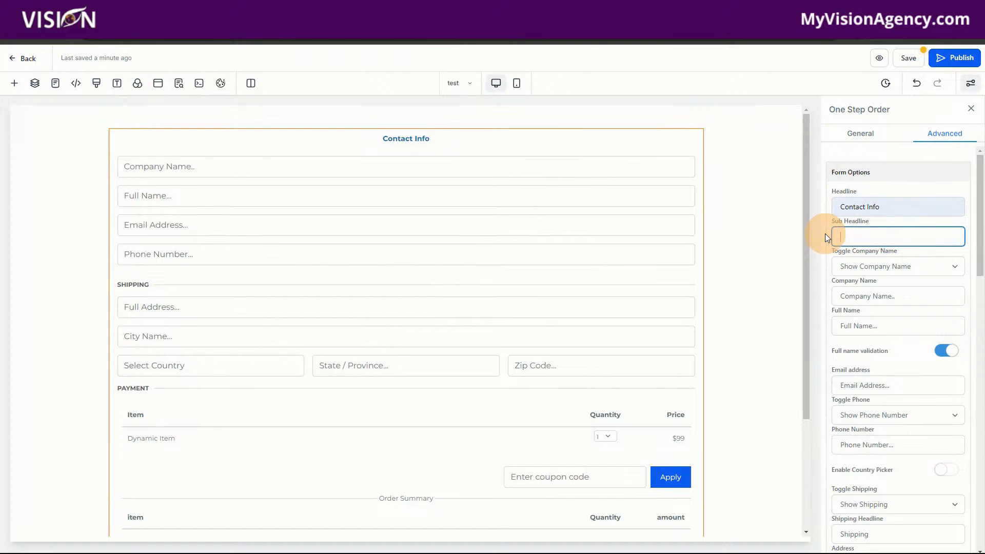
pyautogui.moveTo(905, 206); pyautogui.dragTo(789, 205)
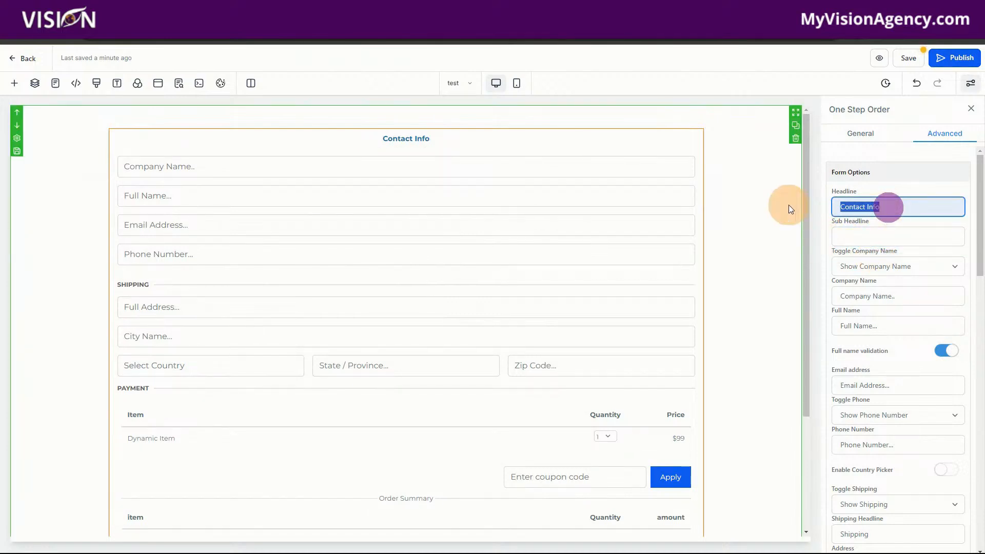
pyautogui.press('BackSpace')
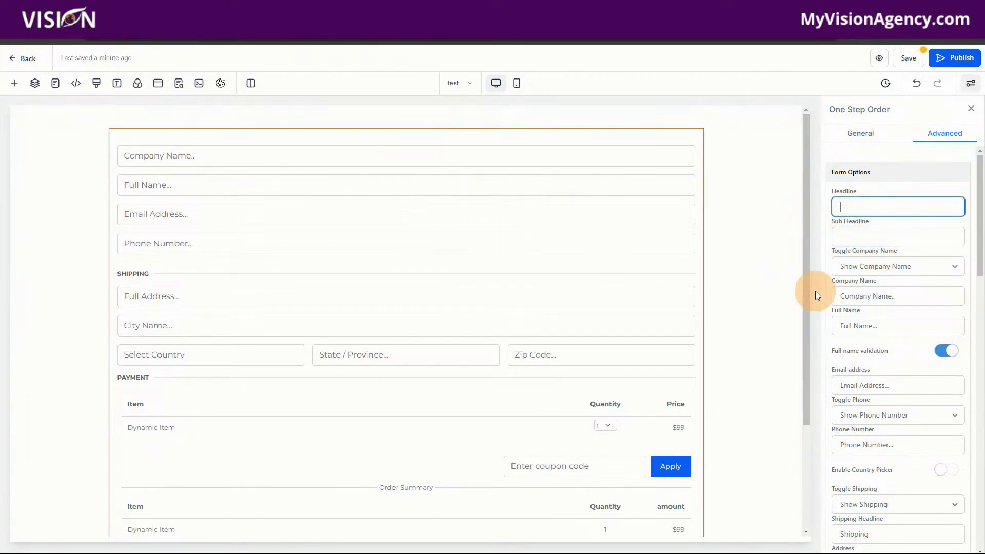
# Step: Hide the company name, phone number and shipping fields on the order form
pyautogui.click(909, 277)
pyautogui.click(895, 289)
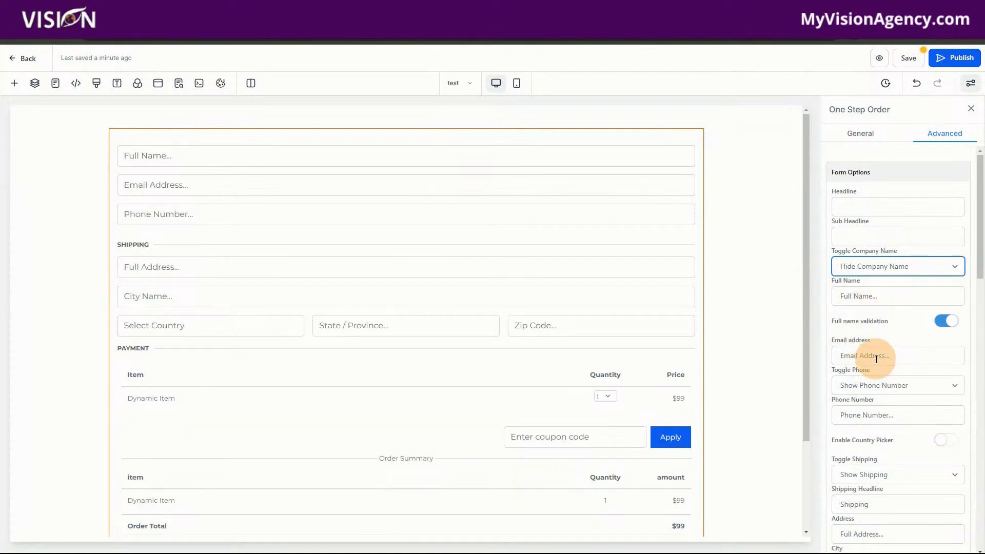
pyautogui.click(884, 383)
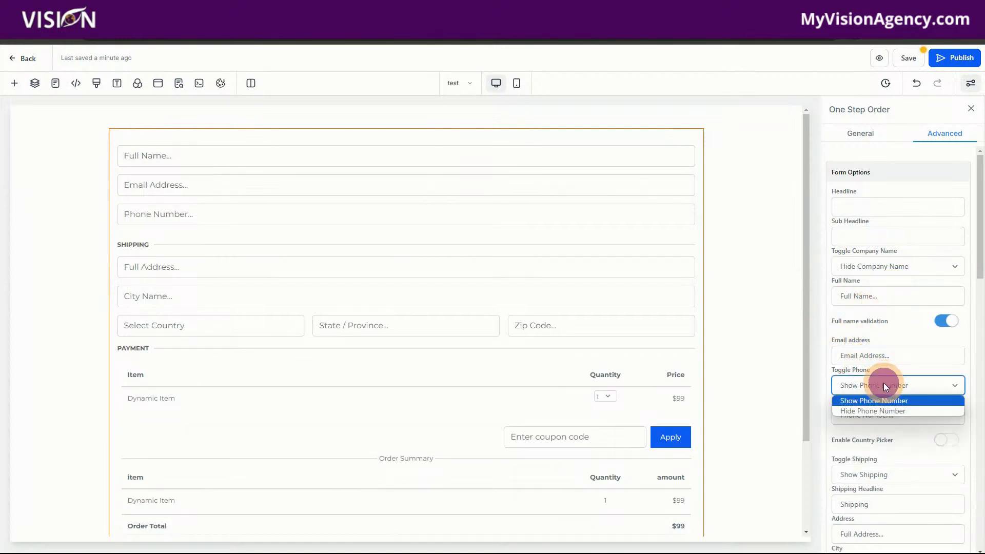
pyautogui.click(866, 411)
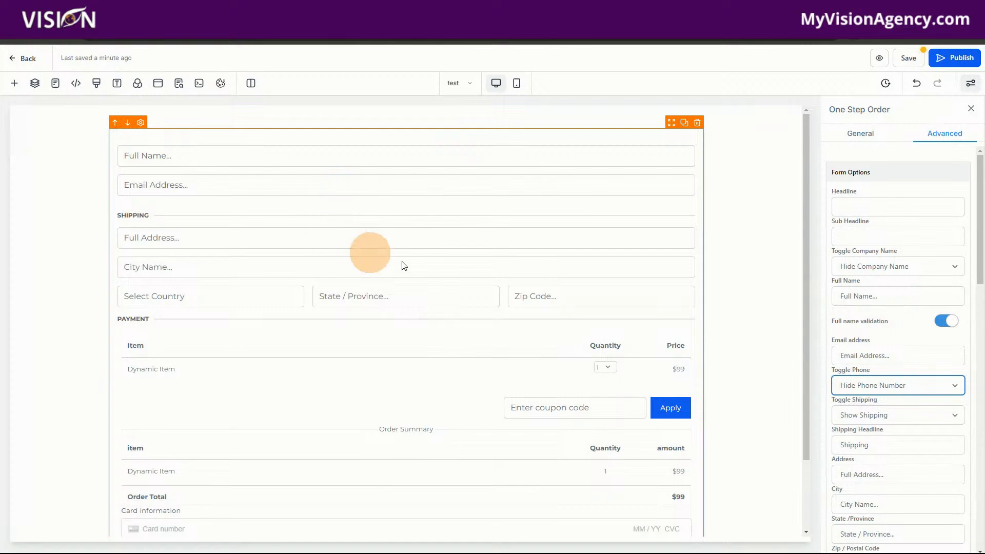
pyautogui.scroll(-2, 904, 458)
pyautogui.click(883, 315)
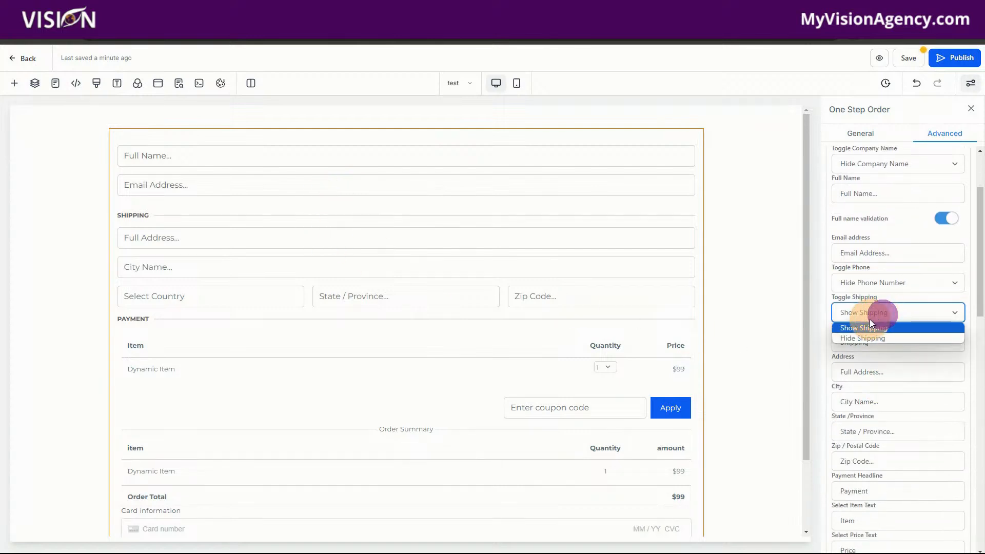
pyautogui.click(865, 337)
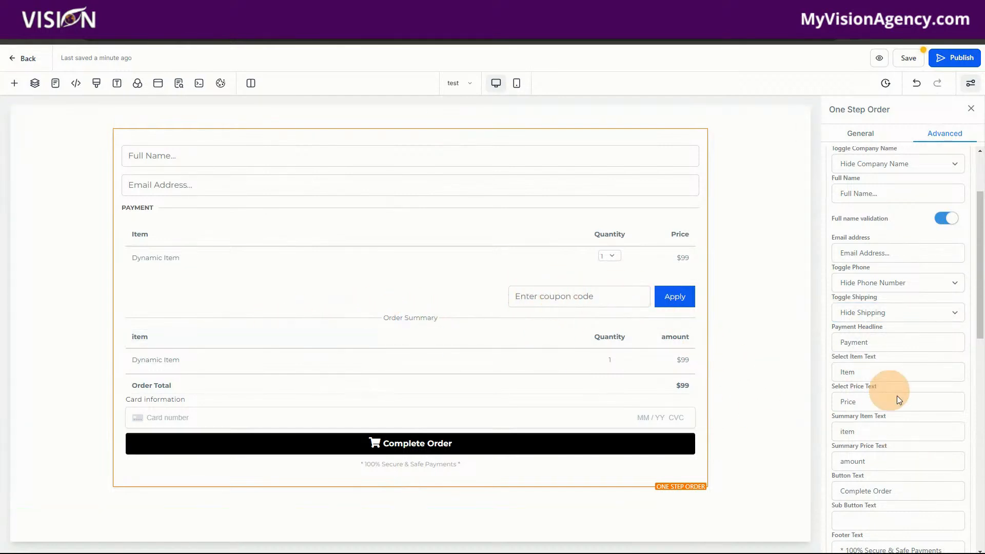
# Step: Switch the order form's coupon codes off and back on, and try the cart mode option
pyautogui.scroll(-6, 908, 451)
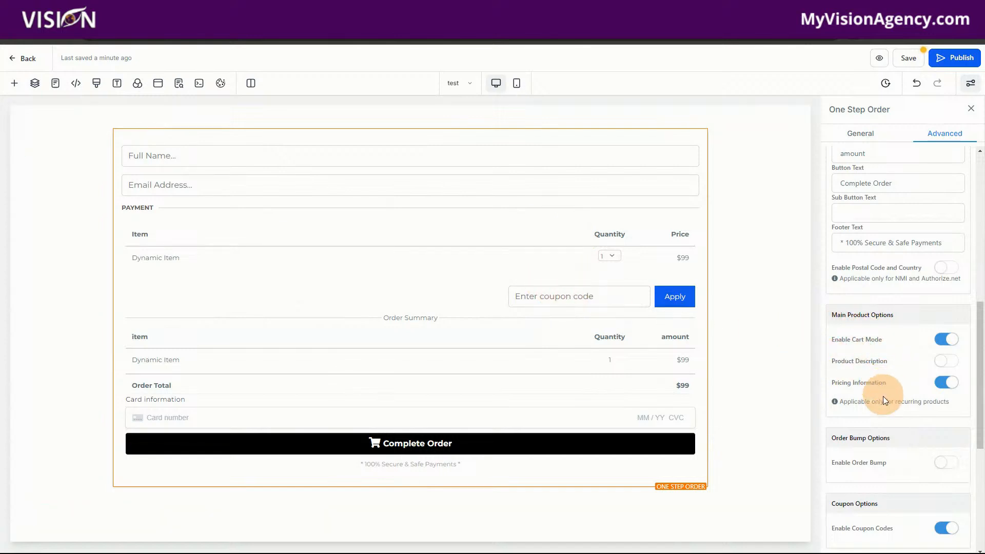
pyautogui.scroll(-3, 888, 463)
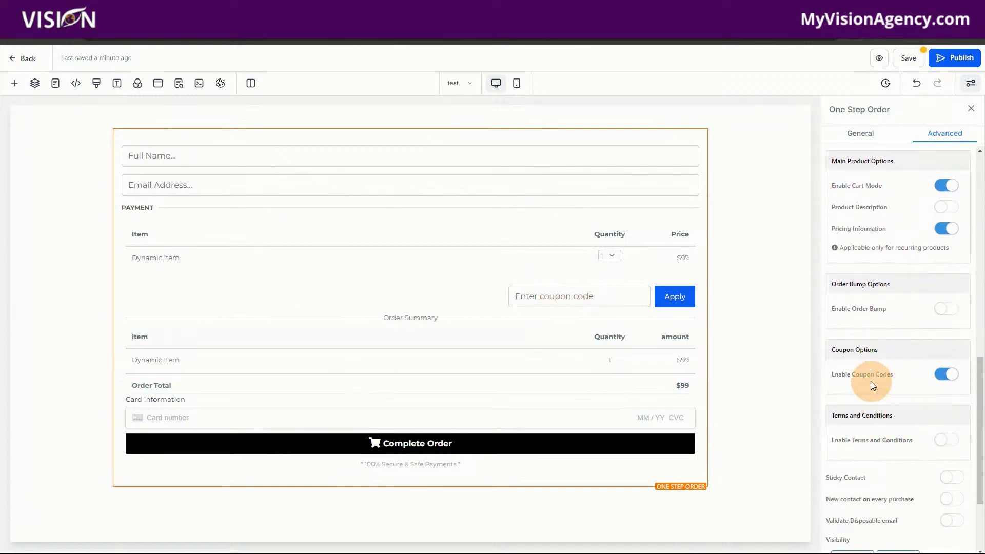
pyautogui.click(939, 375)
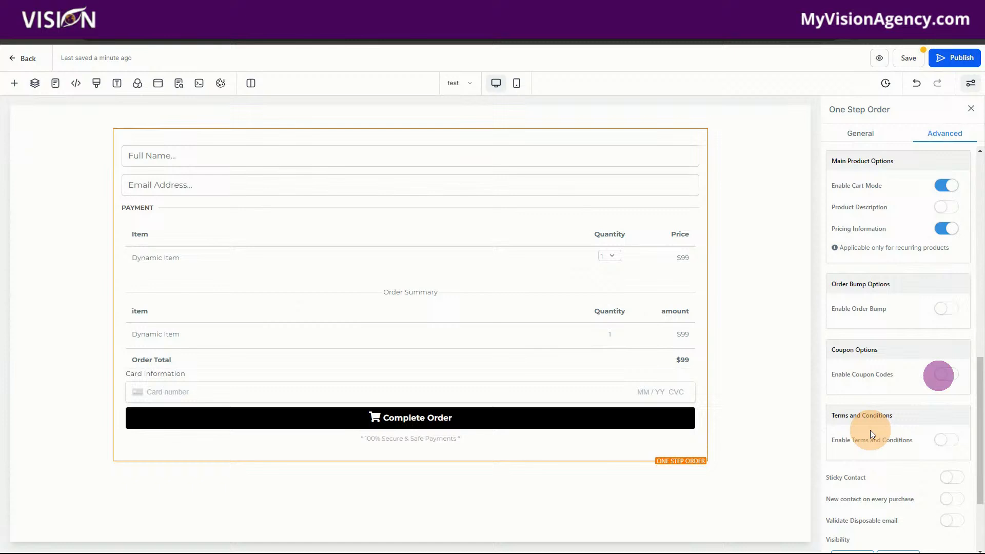
pyautogui.click(947, 374)
pyautogui.scroll(2, 870, 356)
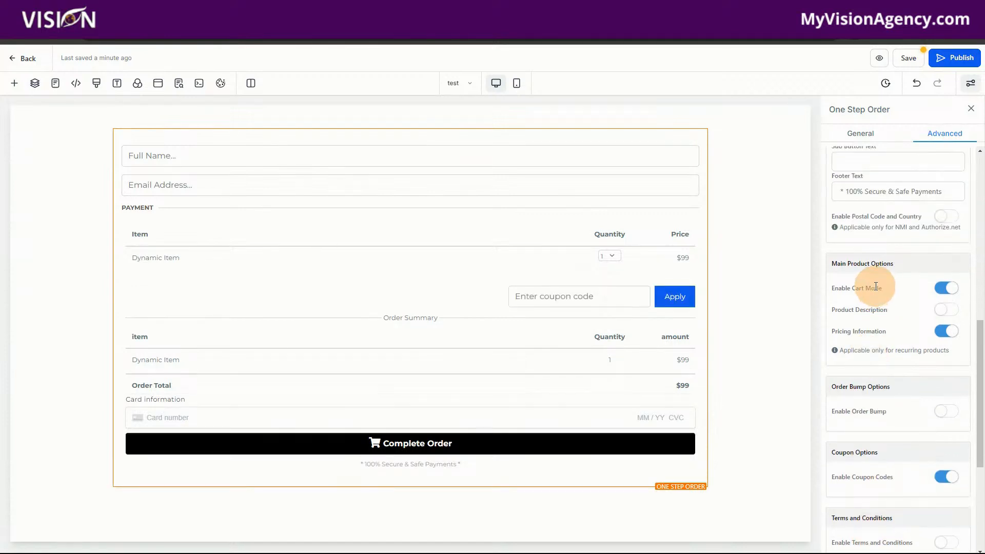
pyautogui.click(955, 289)
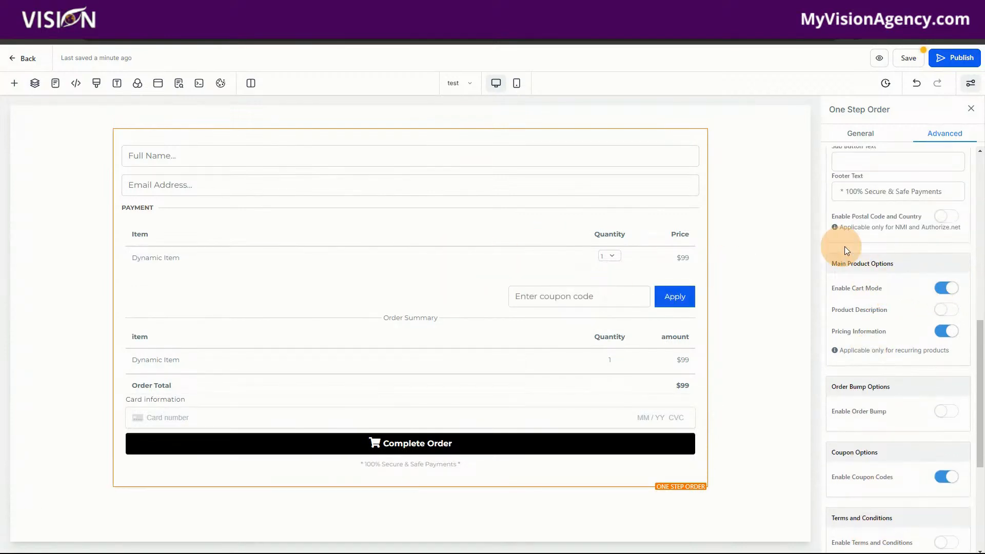
# Step: Turn off cart mode in the order form's main product options and save the page
pyautogui.click(947, 288)
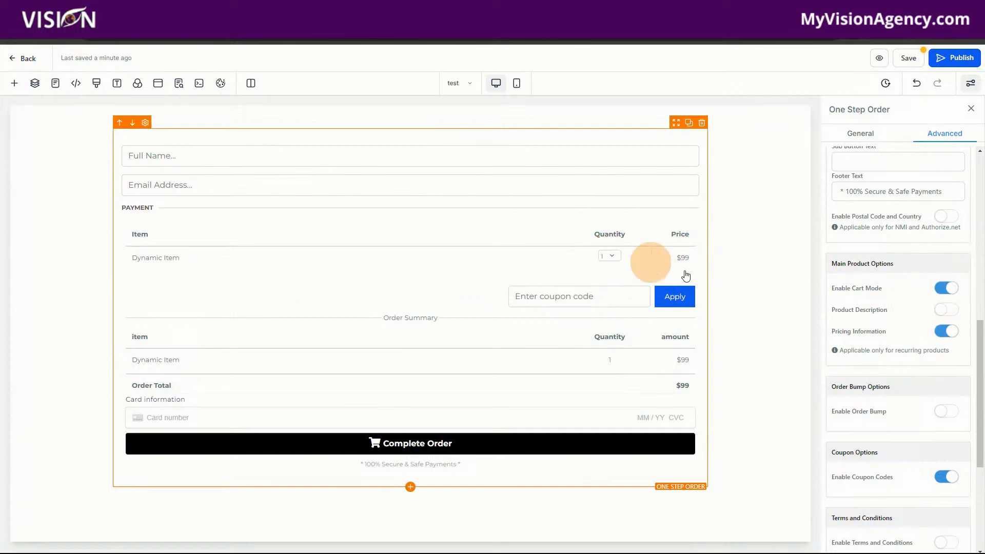
pyautogui.click(949, 289)
pyautogui.click(949, 289)
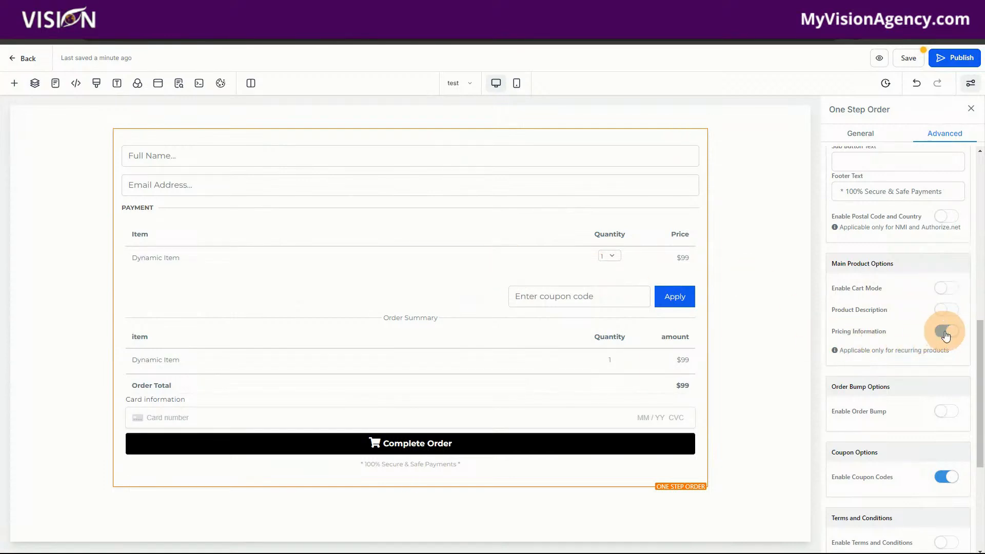
pyautogui.click(909, 58)
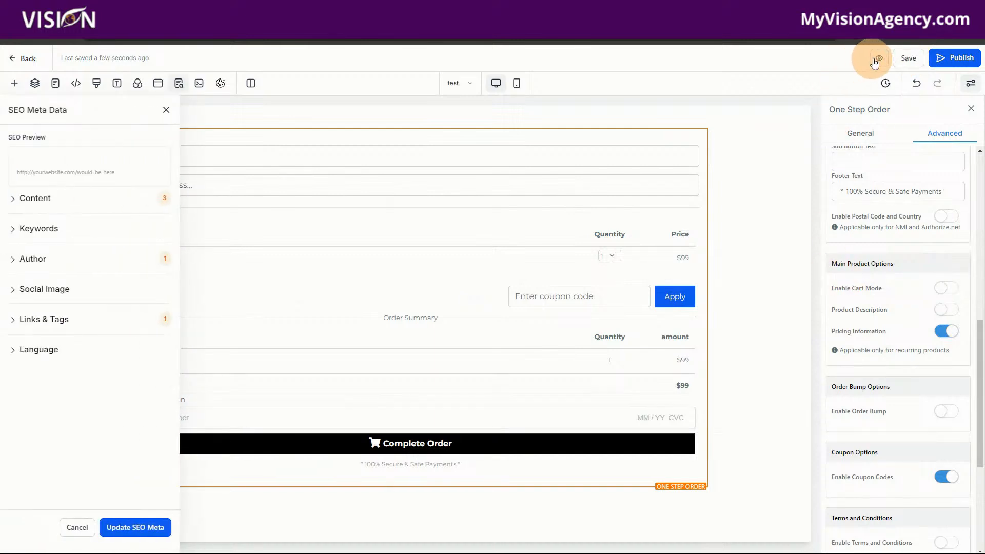
# Step: Preview the live order form and check how the App Showcase #2 item and its quantity behave without cart mode
pyautogui.click(878, 60)
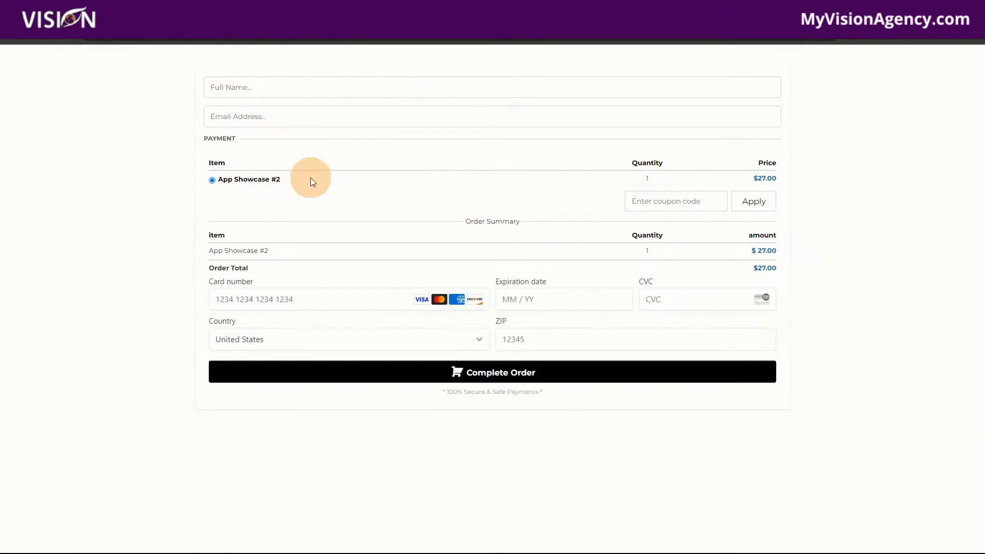
pyautogui.moveTo(308, 178); pyautogui.dragTo(221, 188)
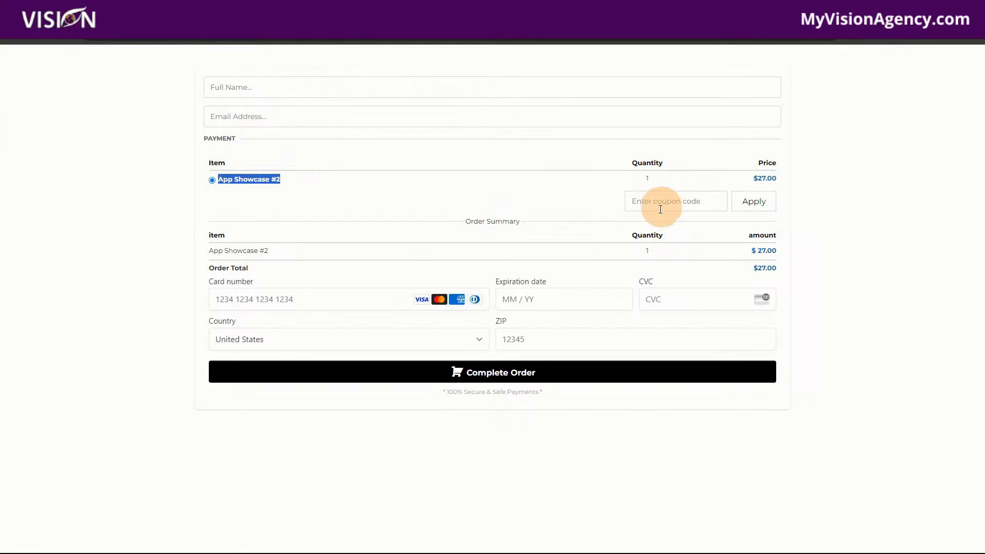
pyautogui.click(652, 201)
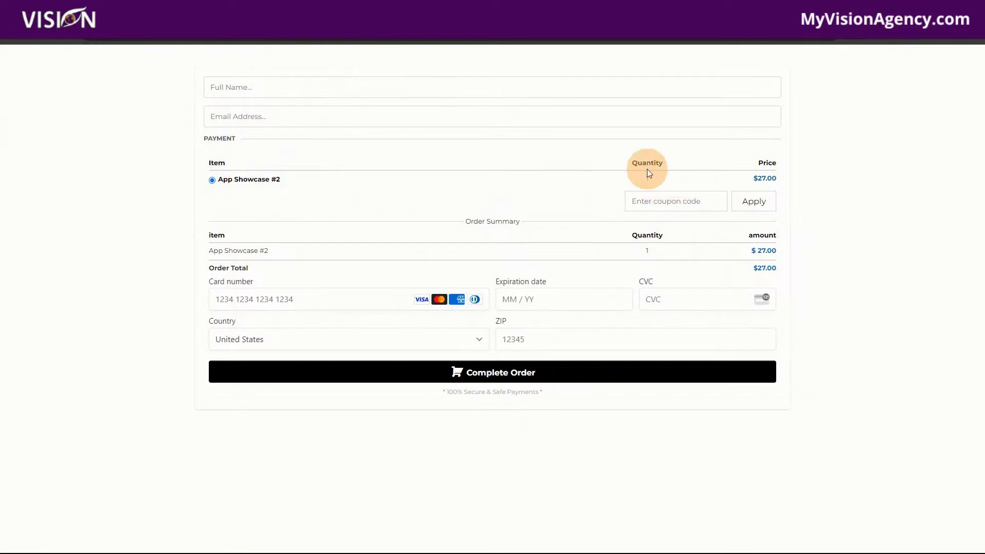
pyautogui.click(648, 174)
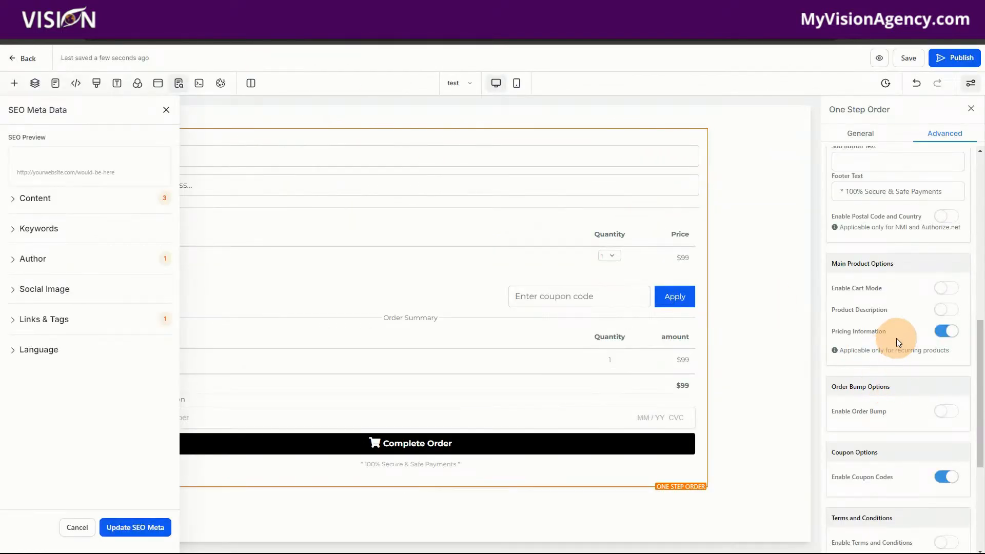
# Step: Enable cart mode for the order form, save the page and reload its preview
pyautogui.click(945, 289)
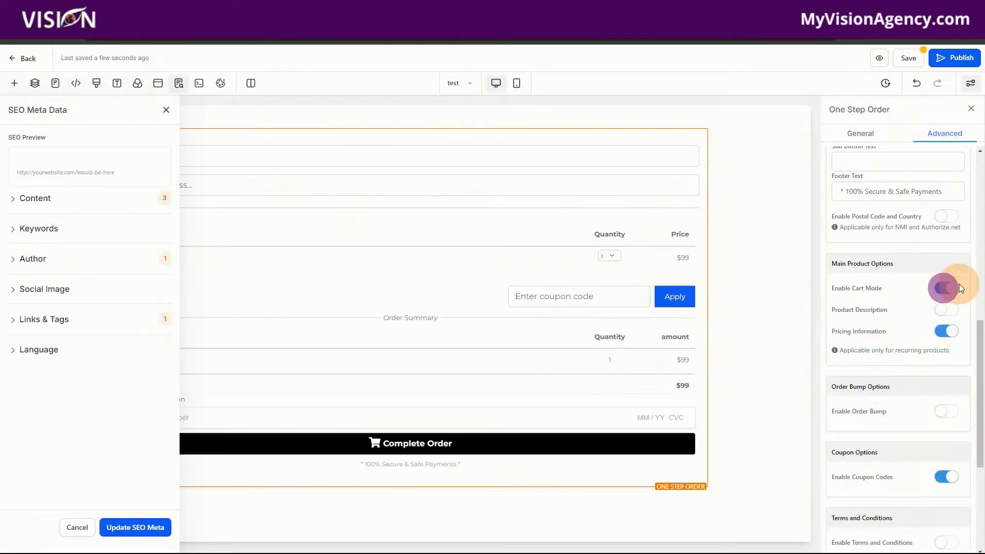
pyautogui.click(908, 57)
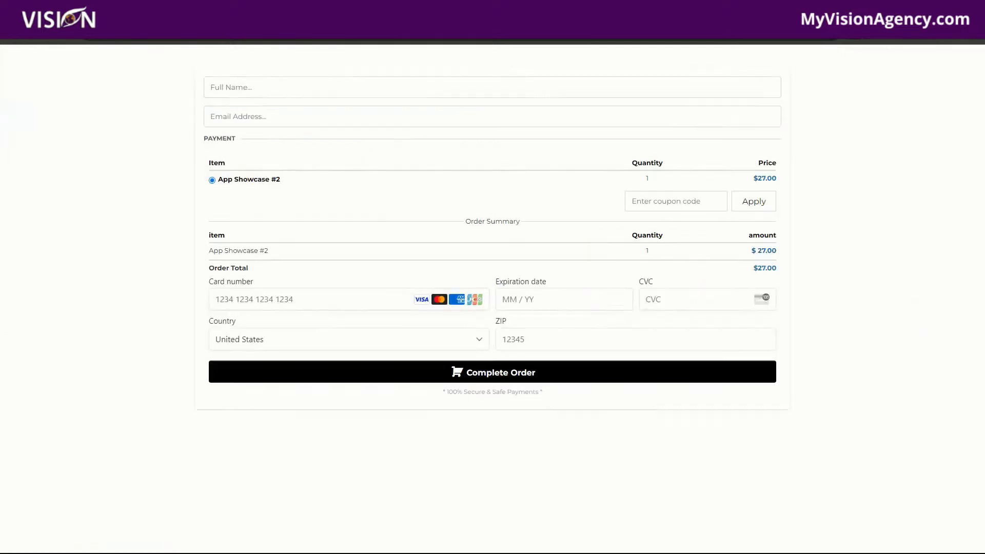
pyautogui.click(48, 41)
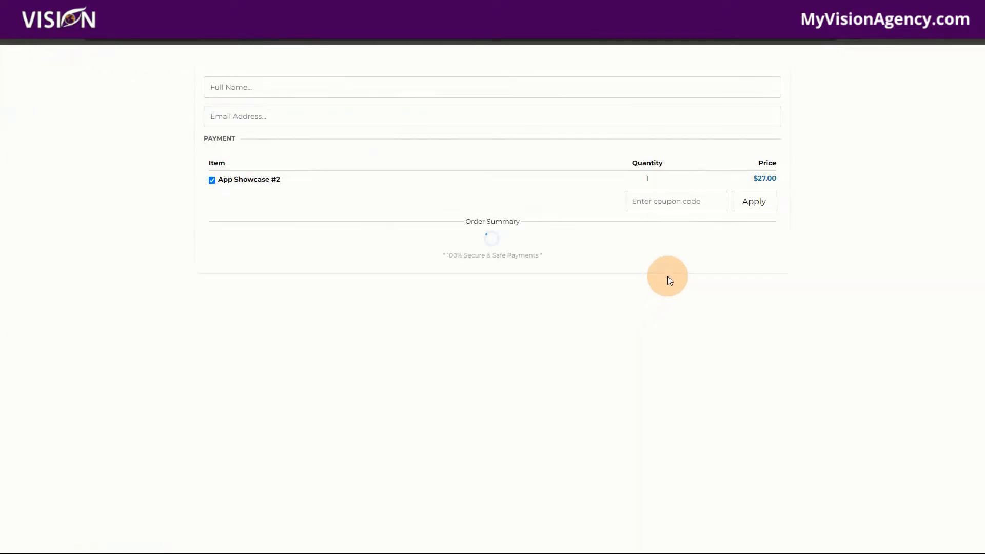
# Step: Test selecting and deselecting the App Showcase #2 item in the previewed order form, and check whether its quantity can be changed
pyautogui.click(212, 181)
pyautogui.click(212, 180)
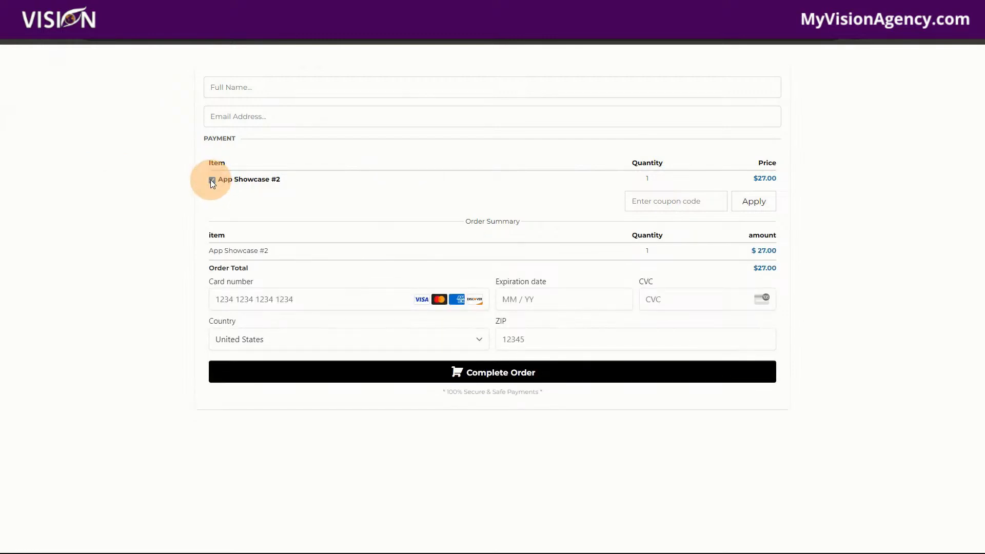
pyautogui.click(211, 181)
pyautogui.click(214, 180)
pyautogui.click(648, 179)
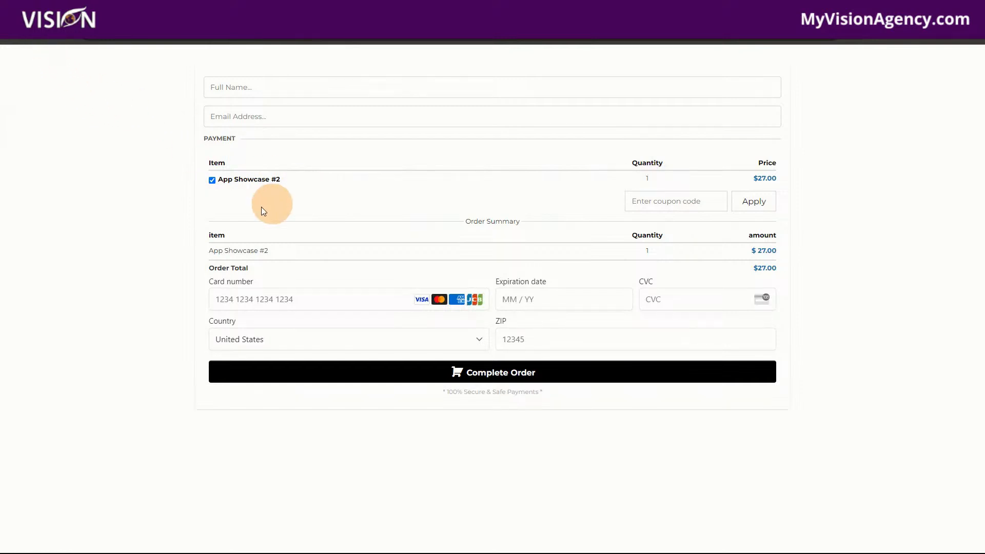
pyautogui.click(212, 180)
pyautogui.click(212, 180)
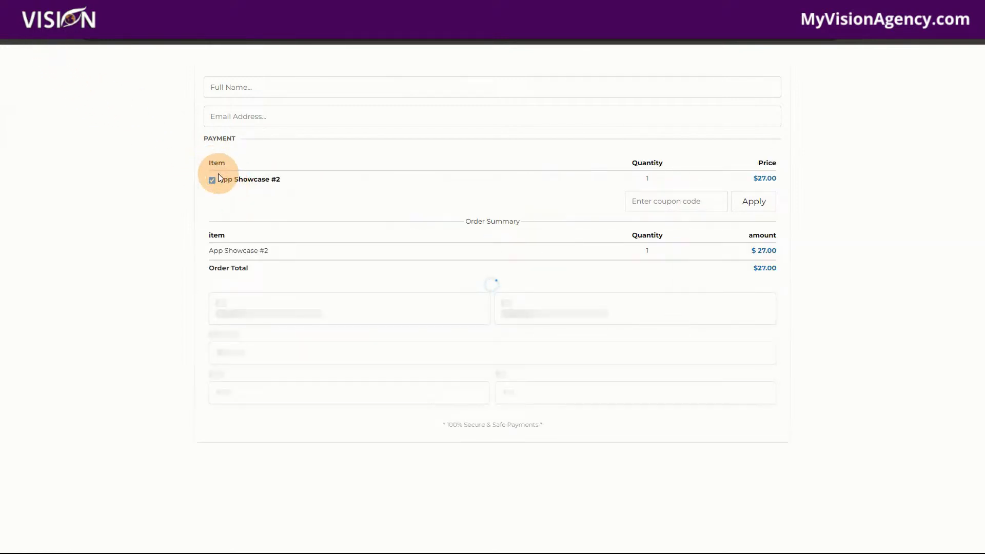
pyautogui.click(212, 179)
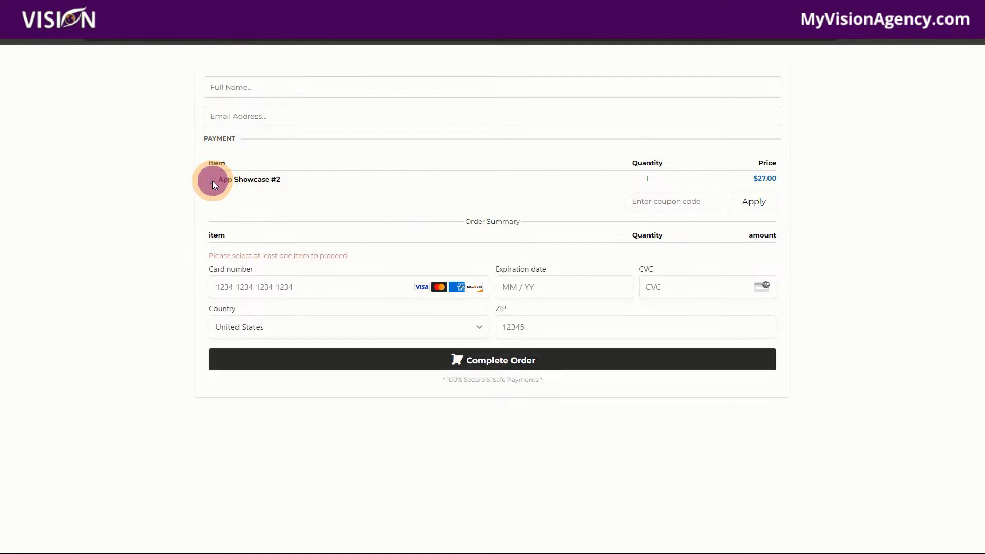
pyautogui.click(212, 179)
pyautogui.click(211, 179)
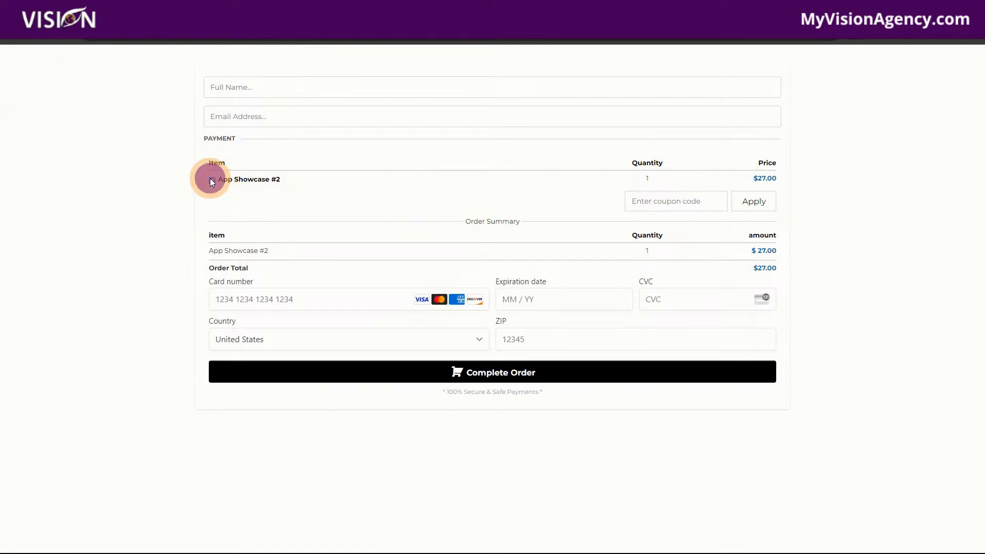
pyautogui.click(212, 180)
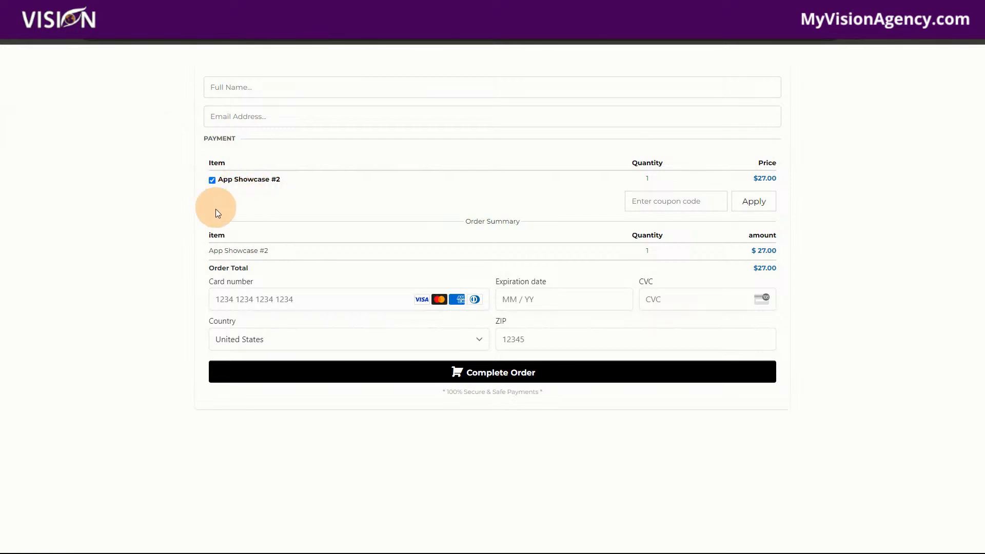
pyautogui.click(213, 181)
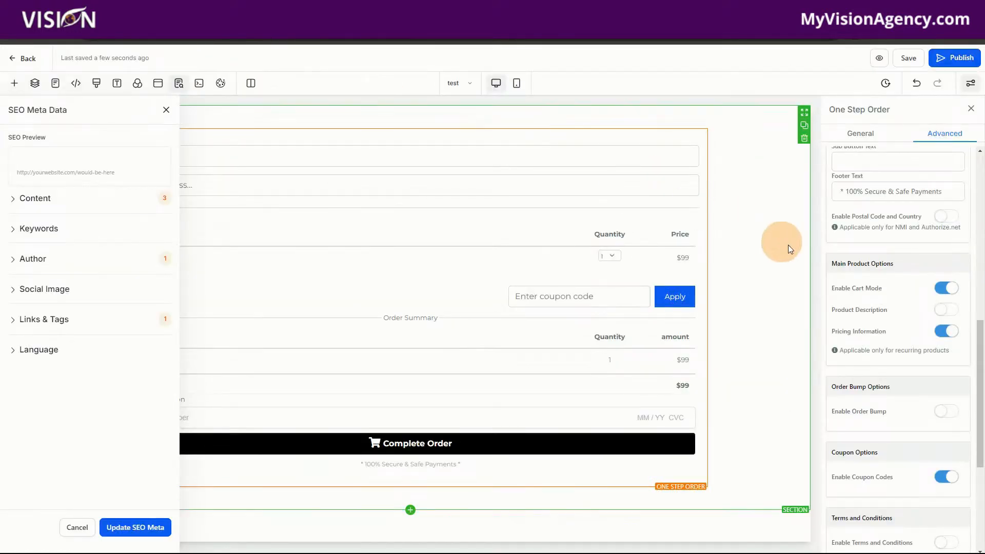
# Step: Turn cart mode back off, save the page and recheck the App Showcase #2 item in the reloaded preview
pyautogui.click(942, 290)
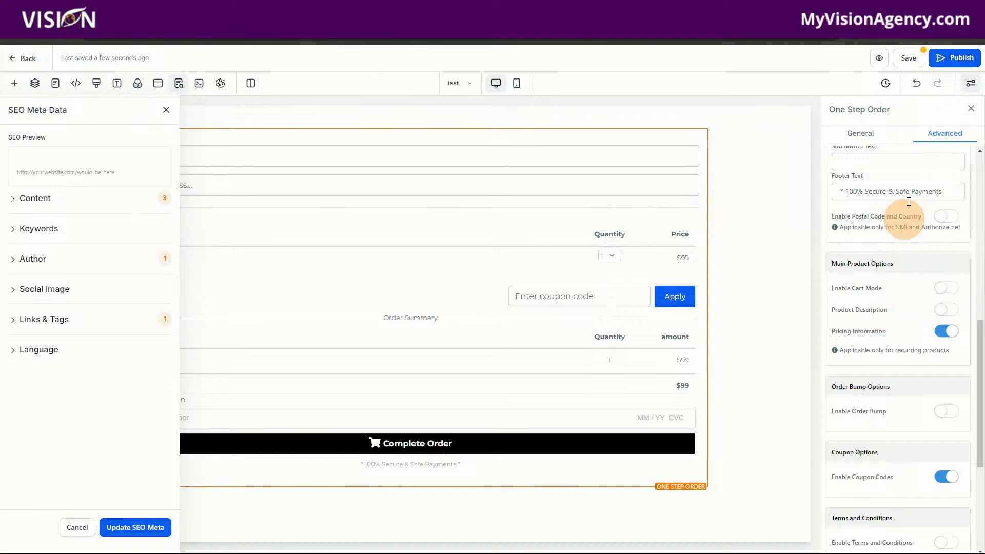
pyautogui.click(908, 58)
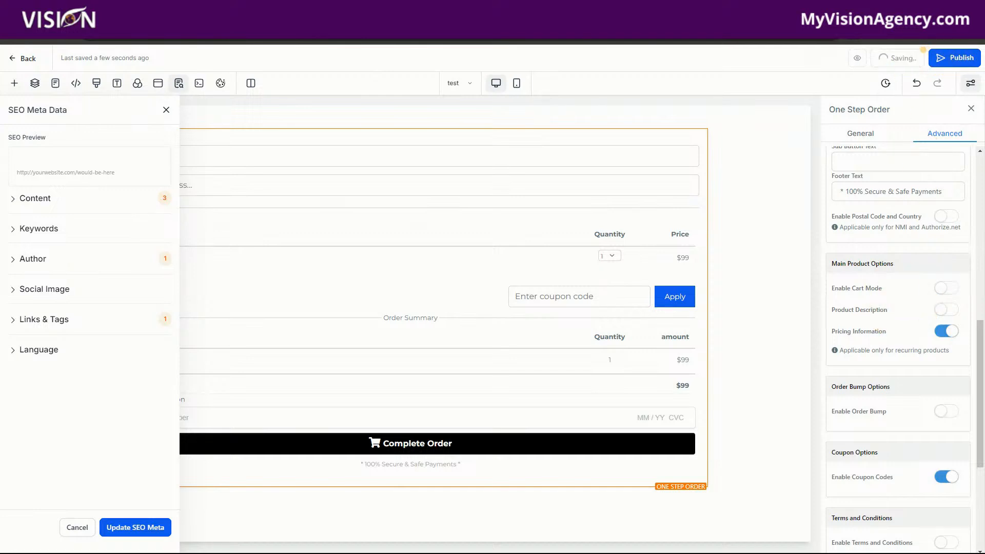
pyautogui.click(303, 16)
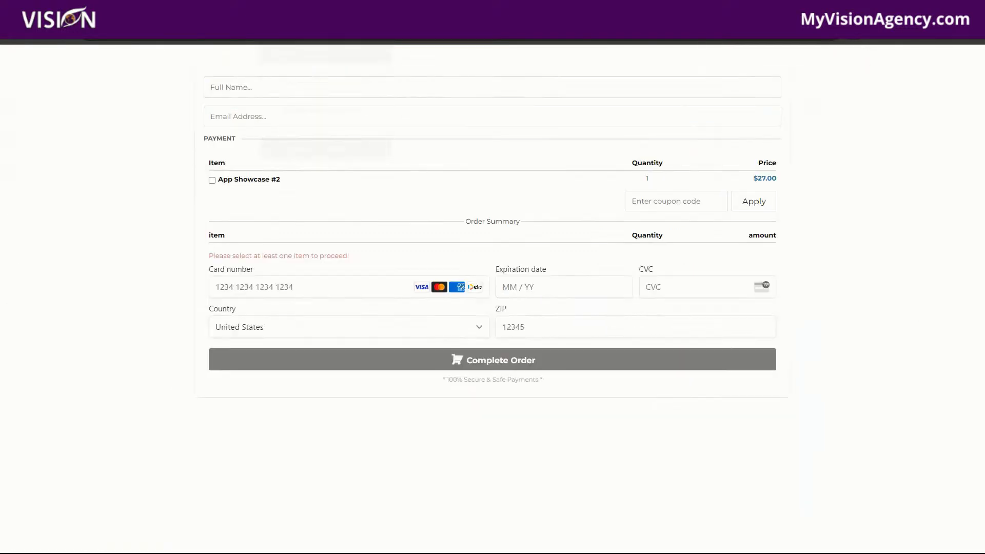
pyautogui.click(54, 38)
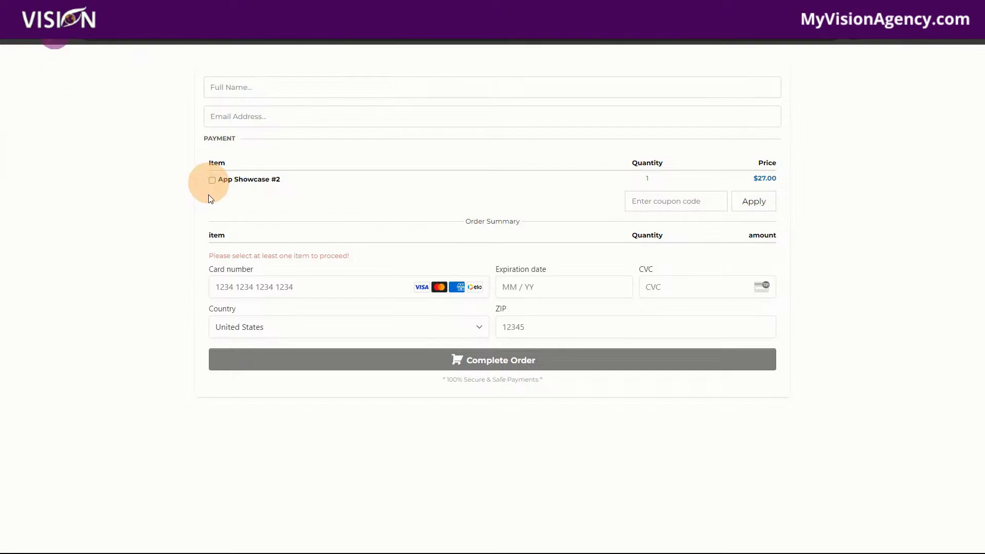
pyautogui.click(237, 179)
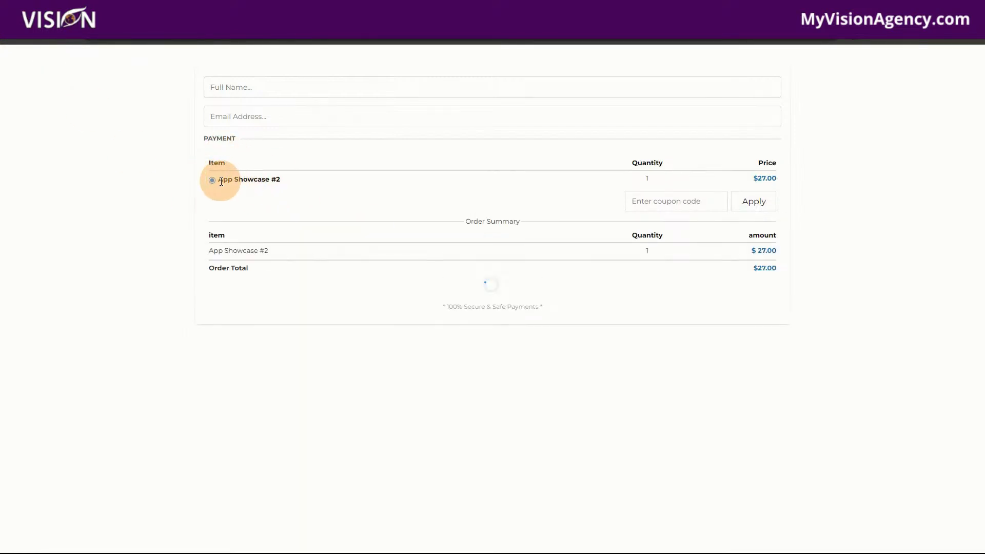
# Step: Back in the page editor, enable the order form's terms and conditions, close the SEO Meta Data settings and save the page
pyautogui.click(205, 16)
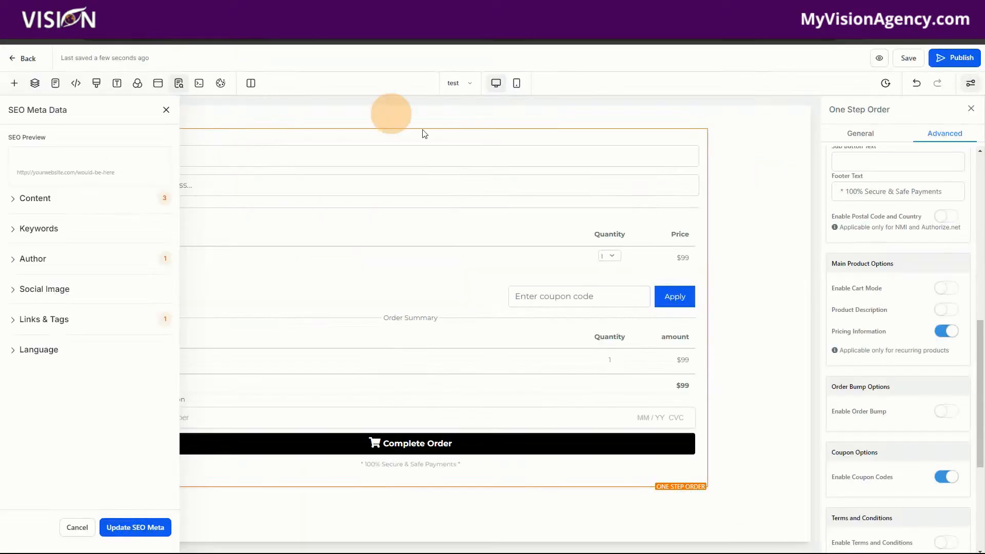
pyautogui.scroll(-5, 903, 439)
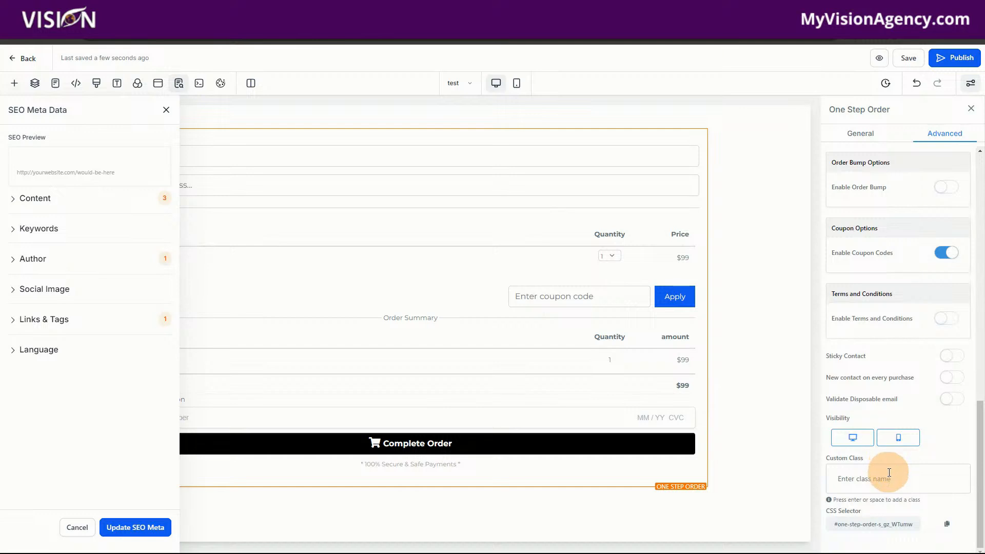
pyautogui.click(948, 327)
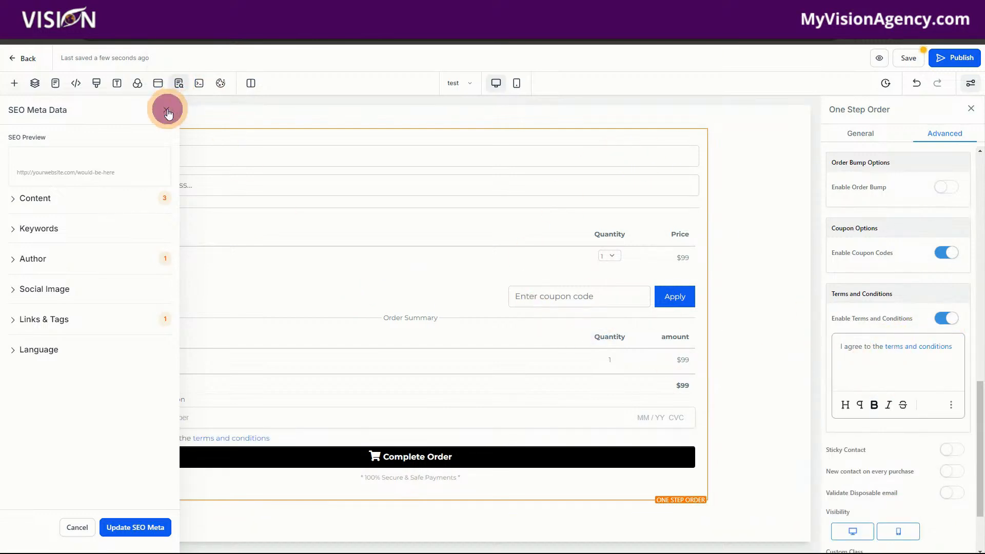
pyautogui.click(166, 109)
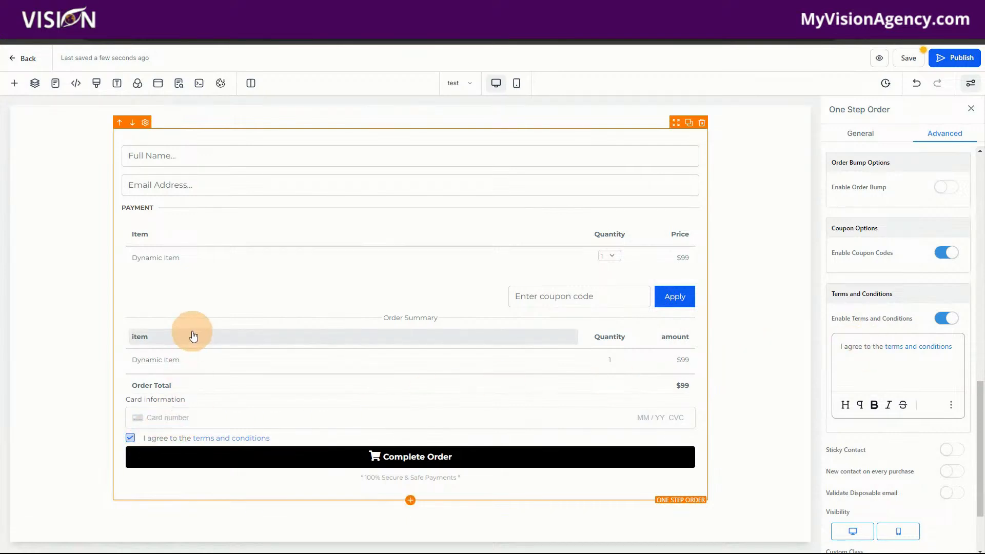
pyautogui.click(908, 58)
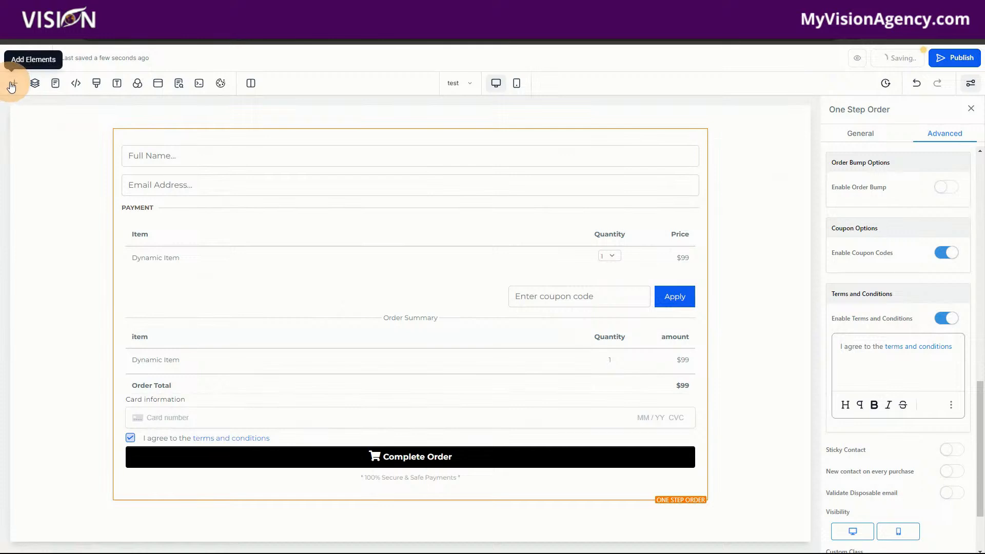
# Step: Open the library of page elements to find the order elements
pyautogui.click(10, 87)
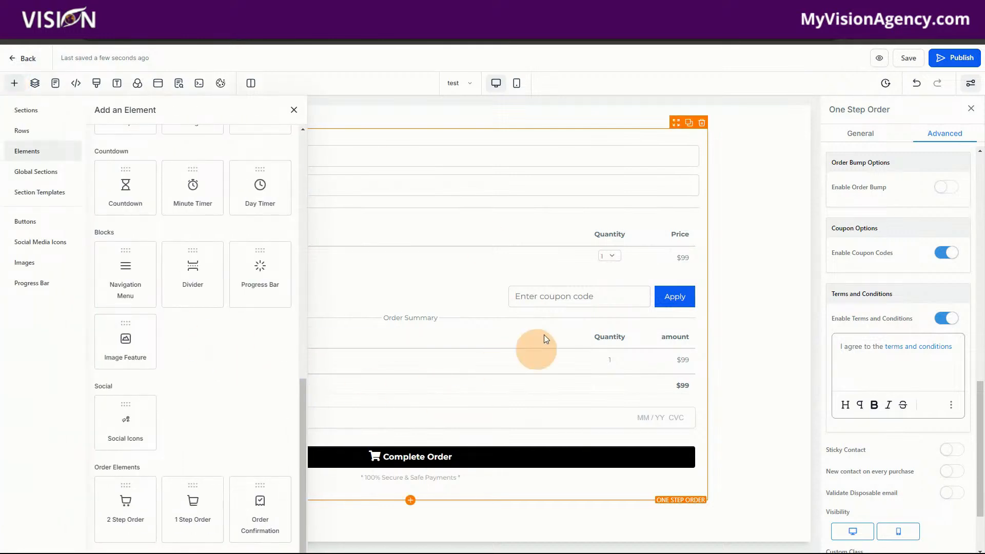
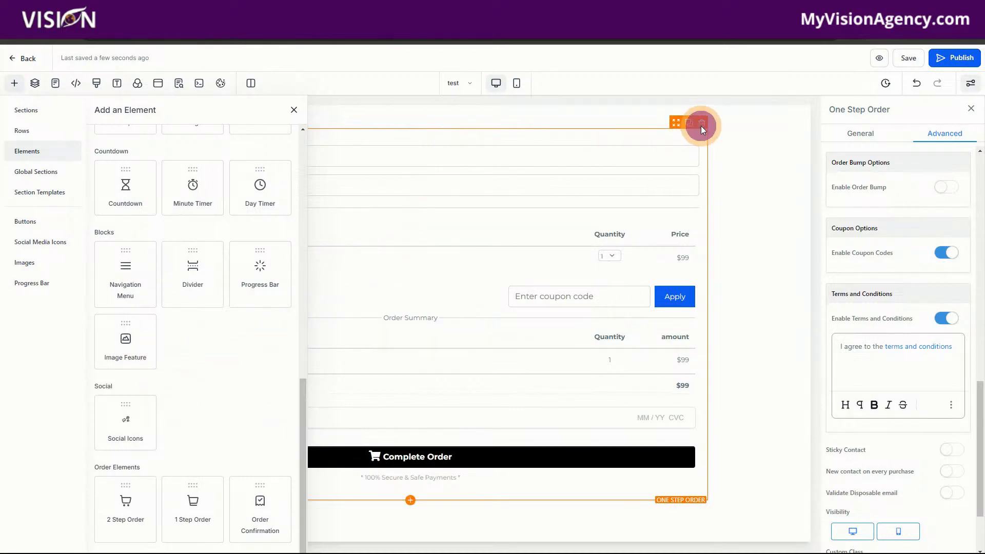
# Step: Delete the one-step order form and add a 2 Step Order element to the emptied column in its place
pyautogui.click(702, 124)
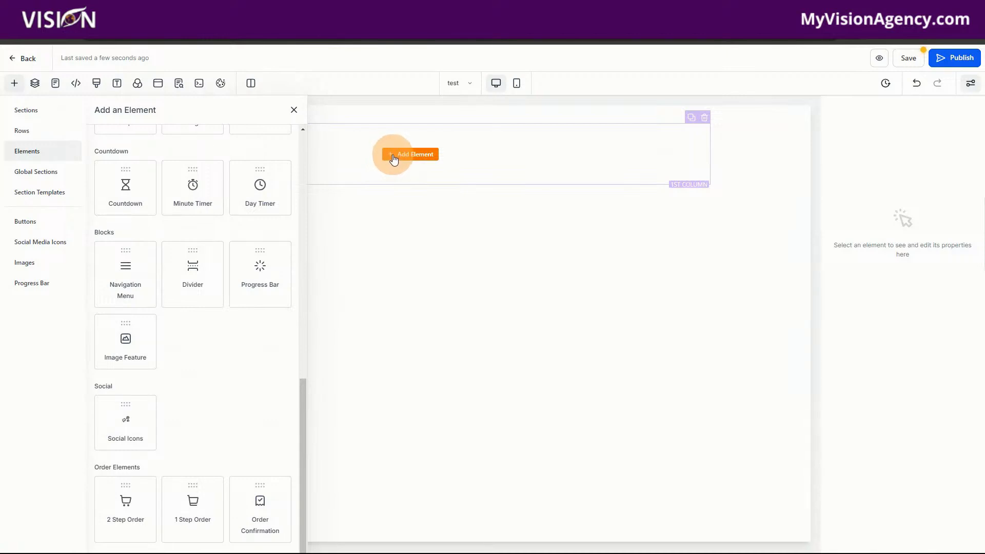
pyautogui.click(394, 160)
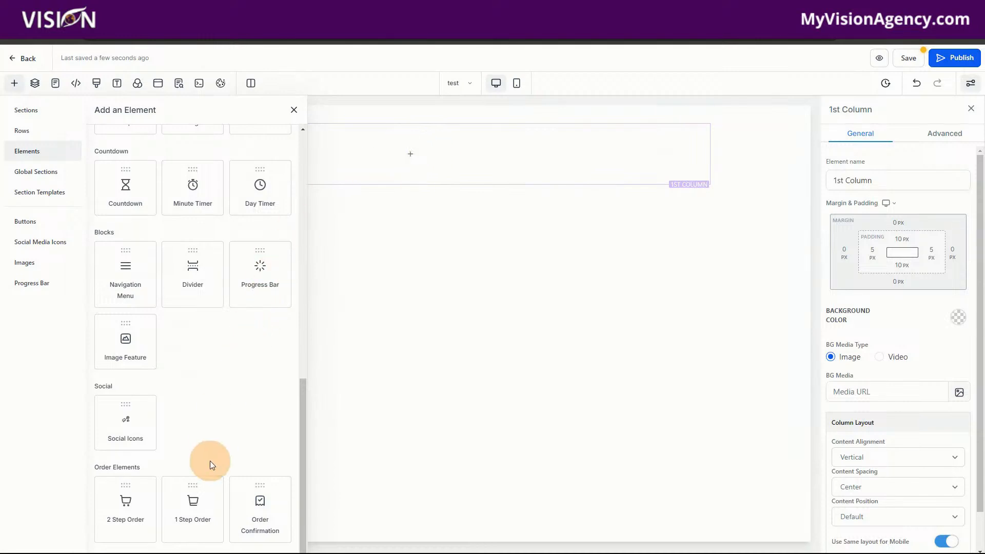
pyautogui.moveTo(133, 499); pyautogui.dragTo(445, 143)
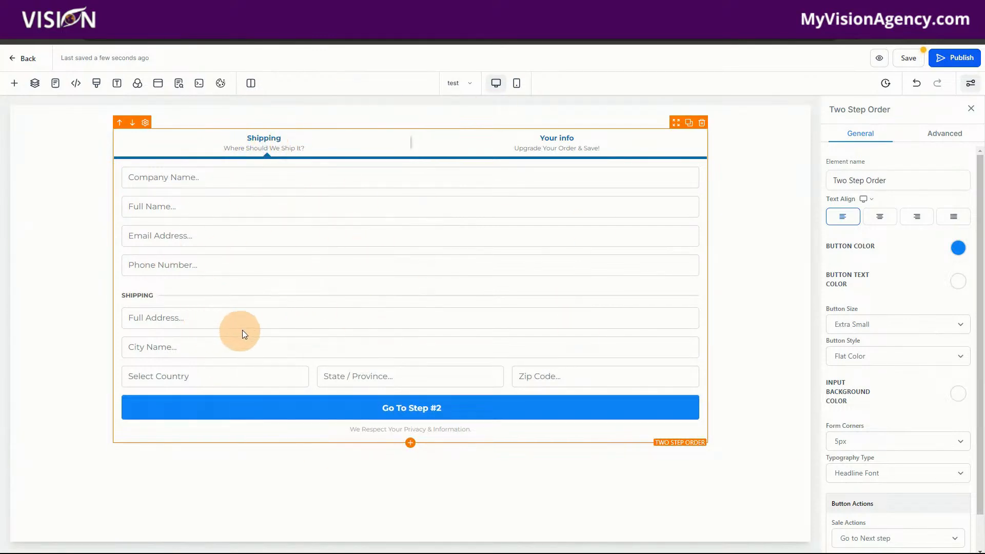
pyautogui.click(564, 145)
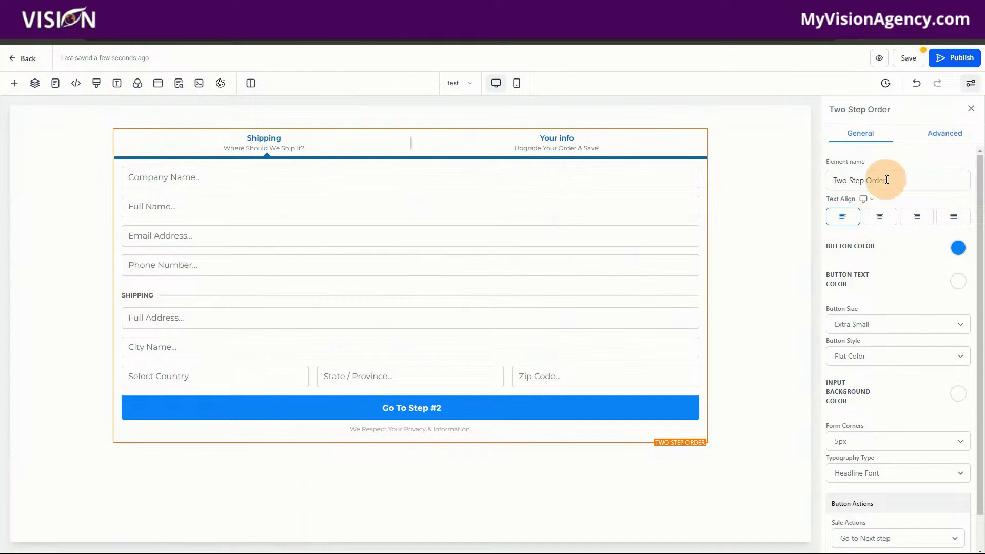
# Step: Set the two-step order form's button color to black and look over its remaining general settings
pyautogui.click(959, 248)
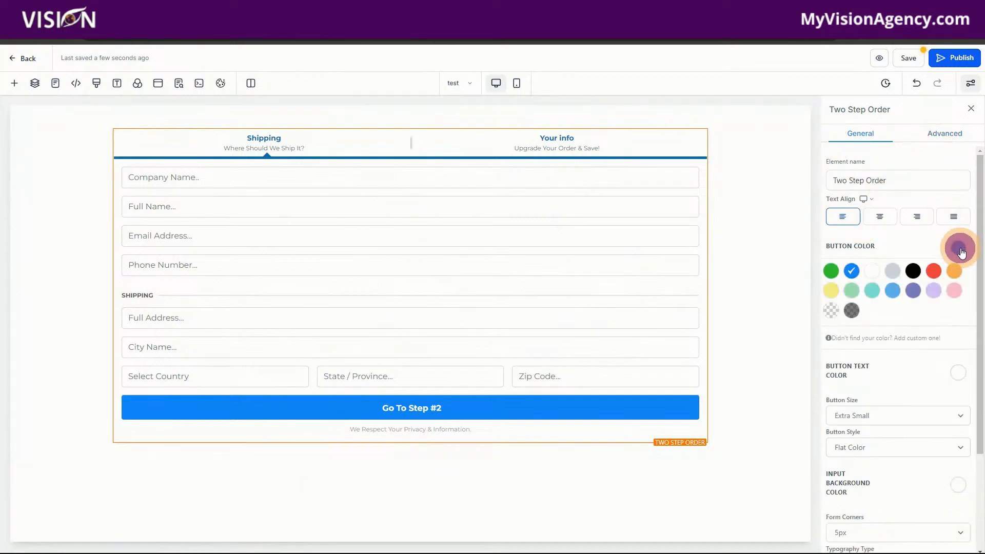
pyautogui.click(913, 271)
pyautogui.scroll(-3, 876, 417)
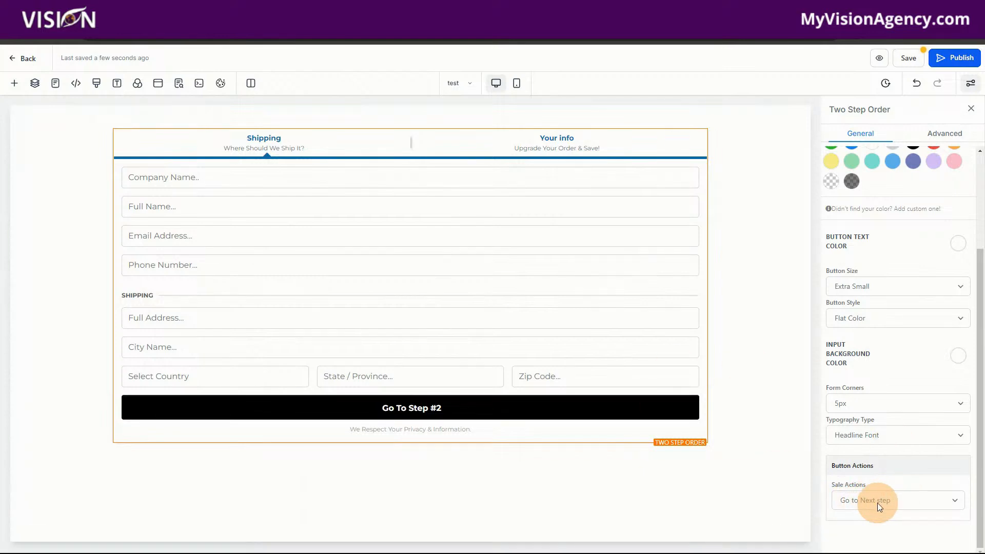
pyautogui.scroll(3, 878, 487)
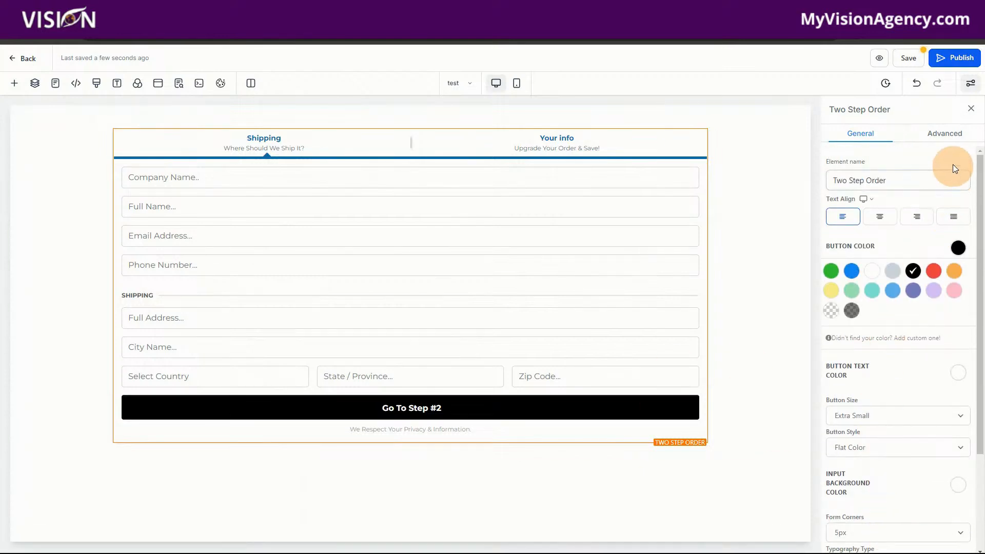
# Step: Compare the Step #1 and Step #2 views in the order form's advanced form options
pyautogui.click(946, 134)
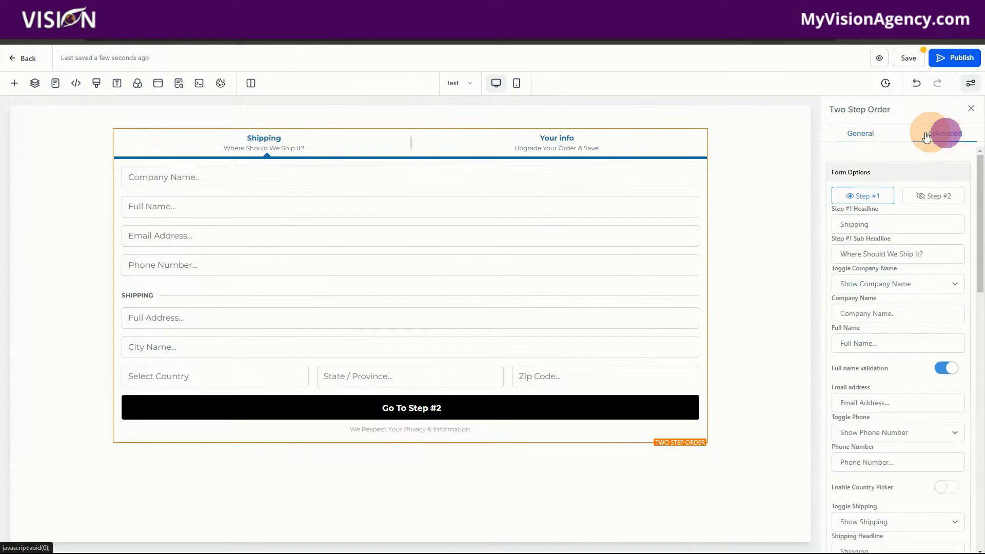
pyautogui.click(935, 197)
pyautogui.click(862, 198)
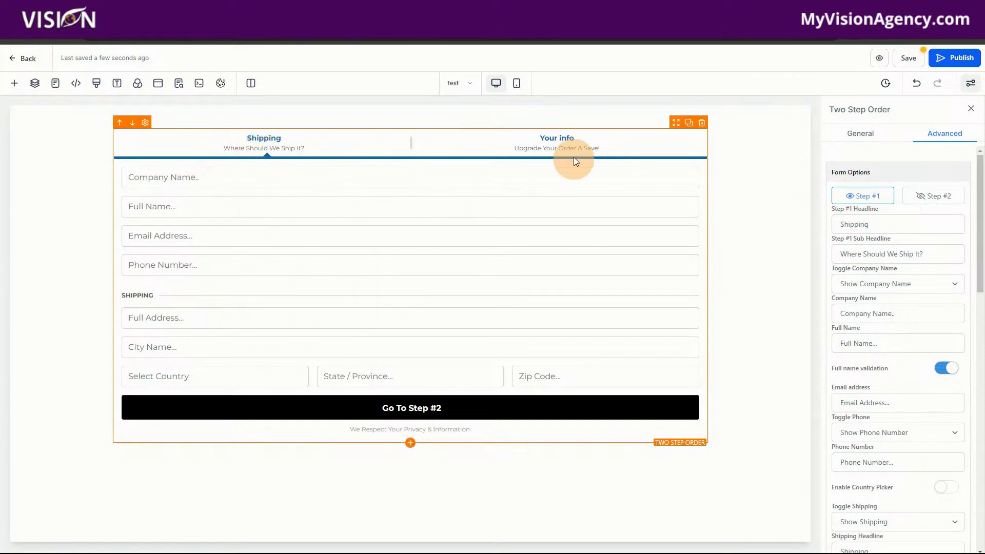
pyautogui.click(945, 198)
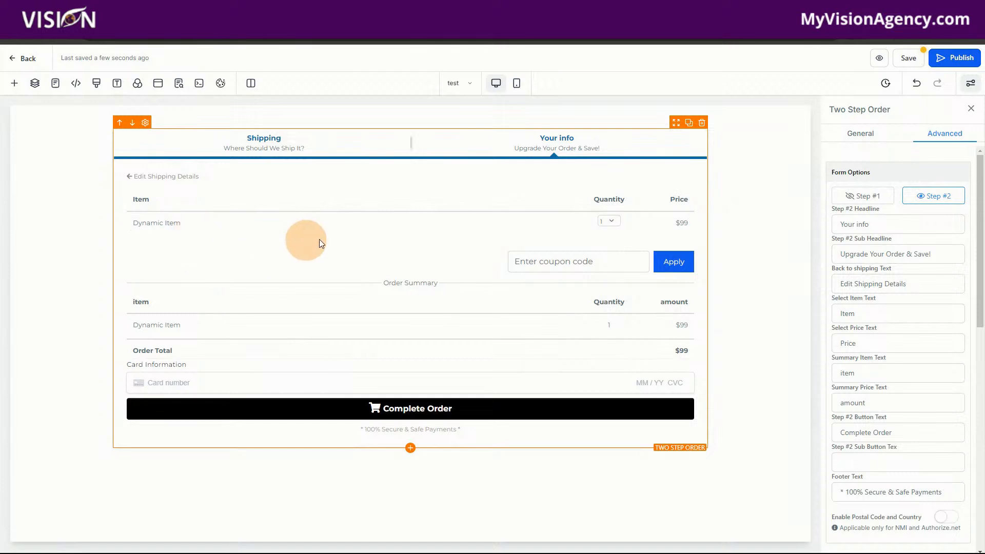
pyautogui.click(866, 198)
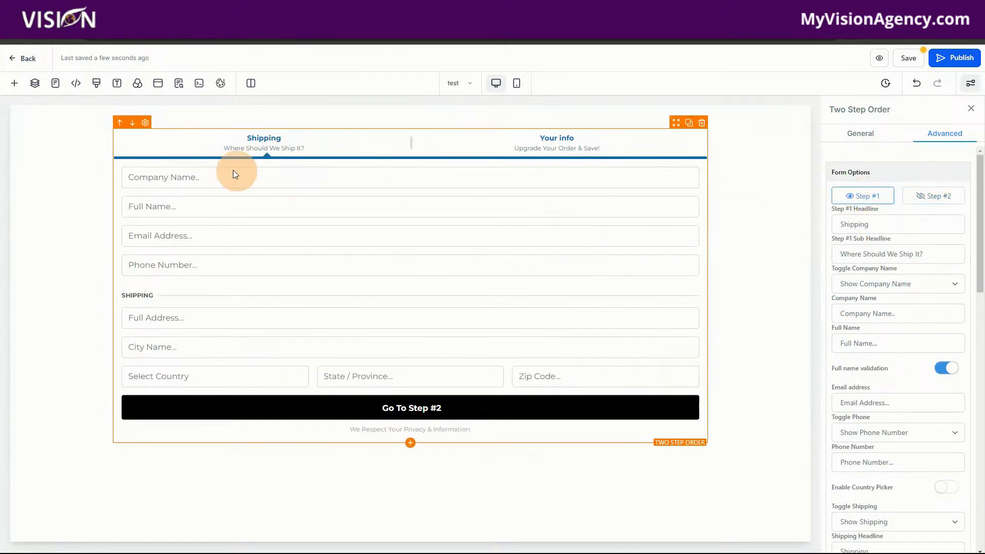
# Step: Change the Step #1 headline to "Get Started Today!" and its sub headline to "Enter Your Contact Info"
pyautogui.moveTo(882, 227); pyautogui.dragTo(820, 230)
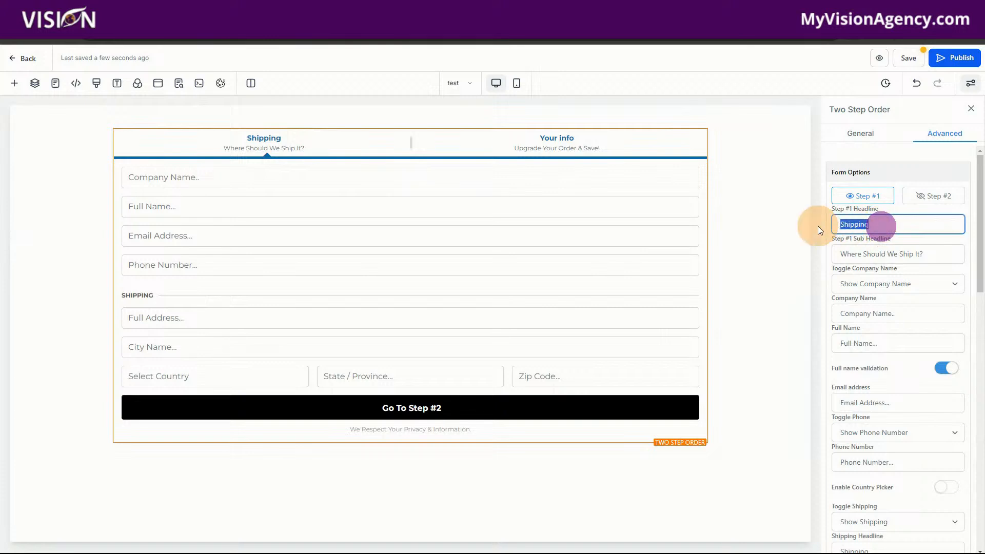
pyautogui.press('BackSpace')
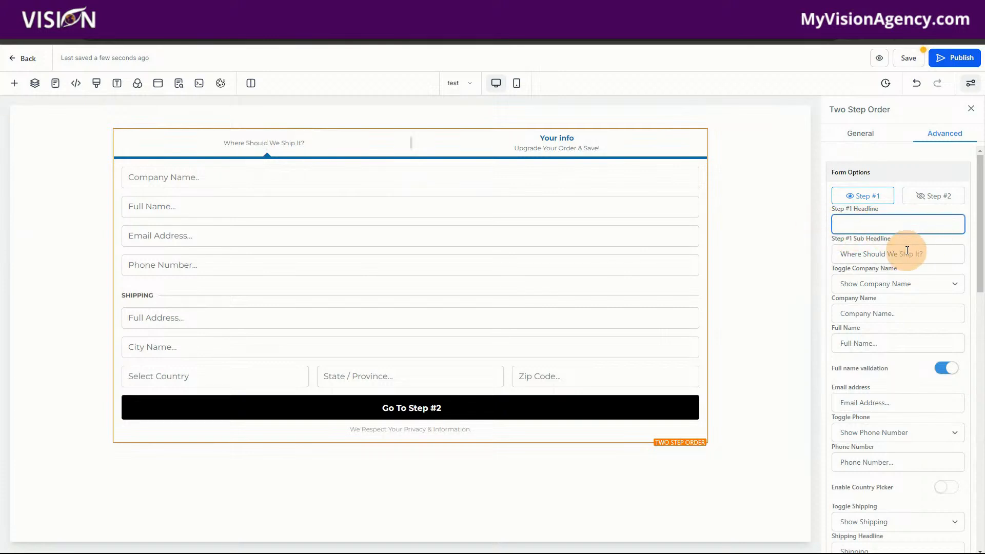
pyautogui.moveTo(927, 254); pyautogui.dragTo(843, 254)
pyautogui.press('BackSpace')
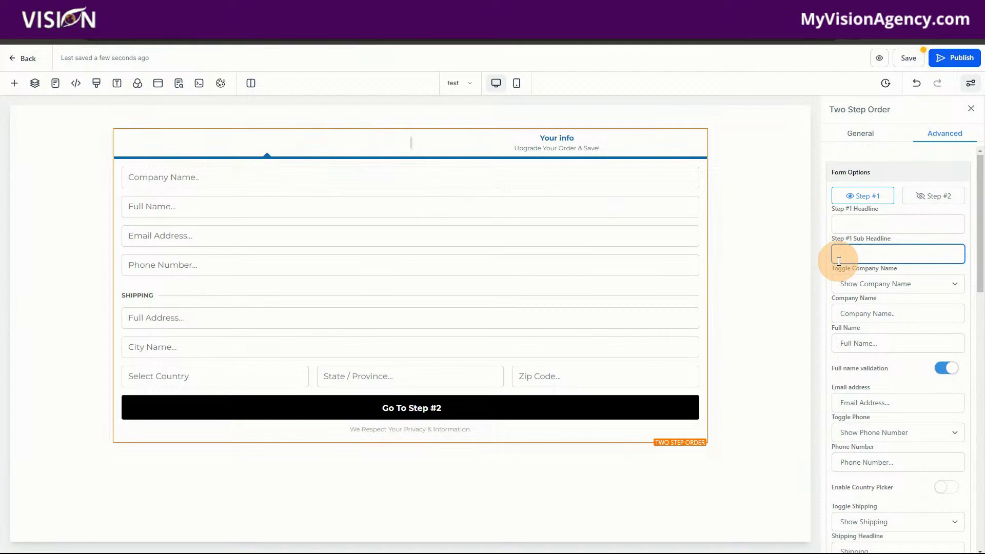
pyautogui.write('E')
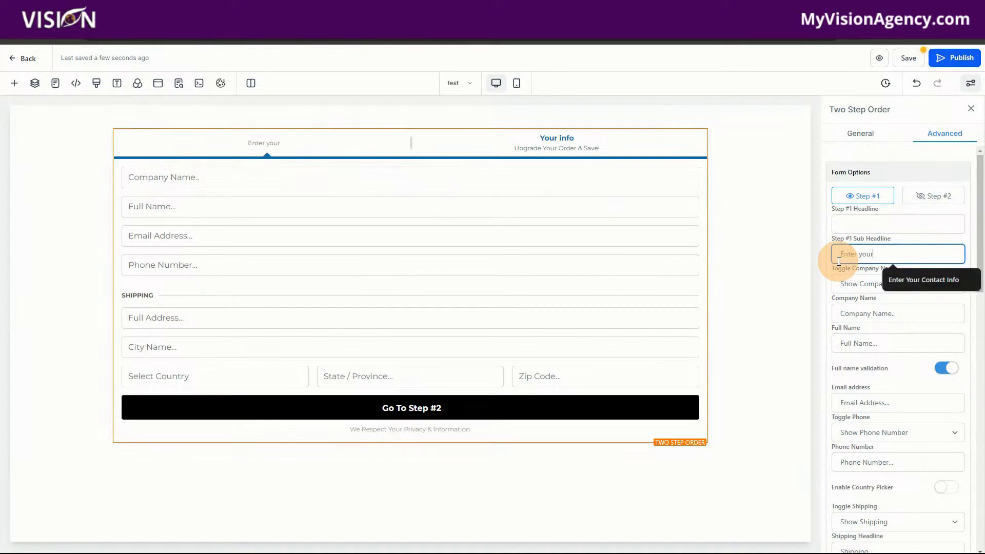
pyautogui.write('nter your')
pyautogui.click(901, 280)
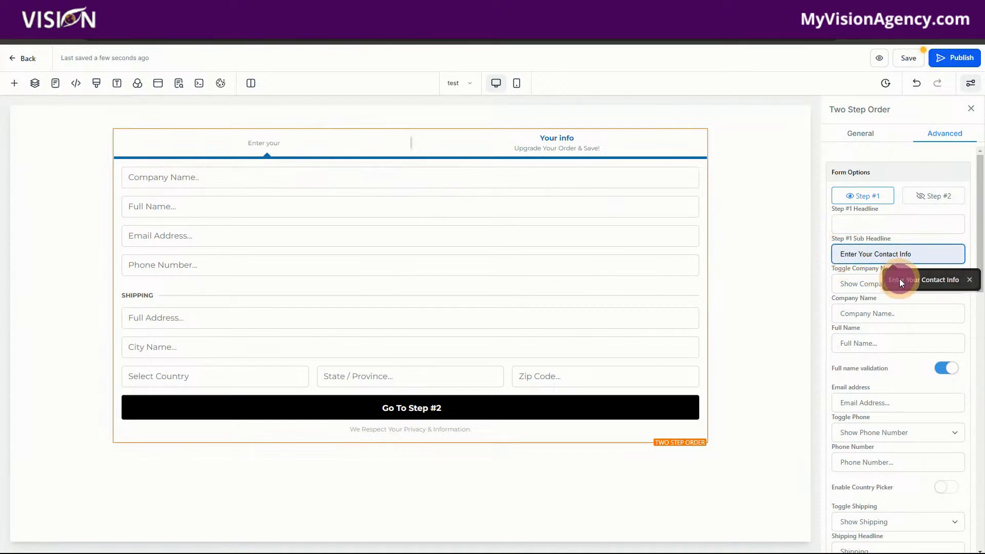
pyautogui.click(857, 225)
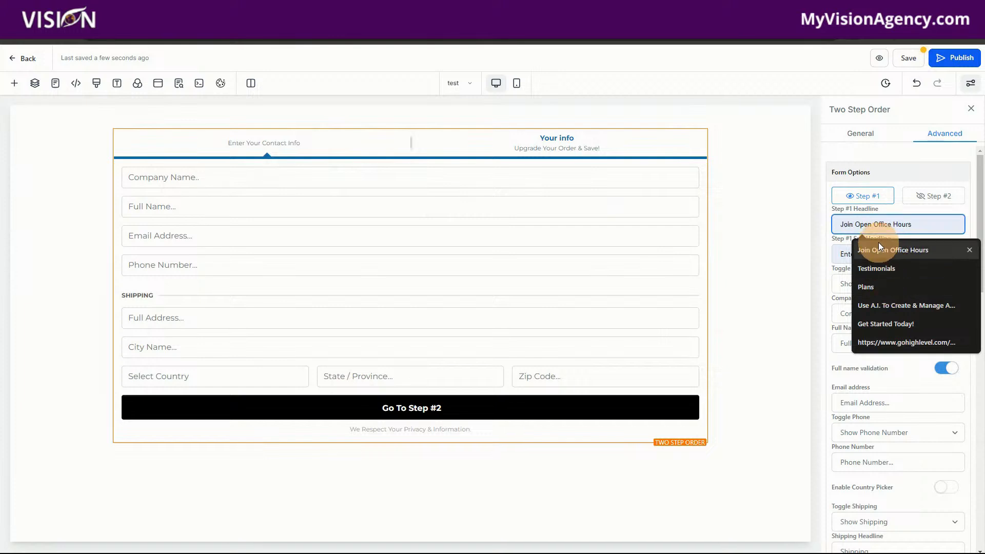
pyautogui.click(873, 324)
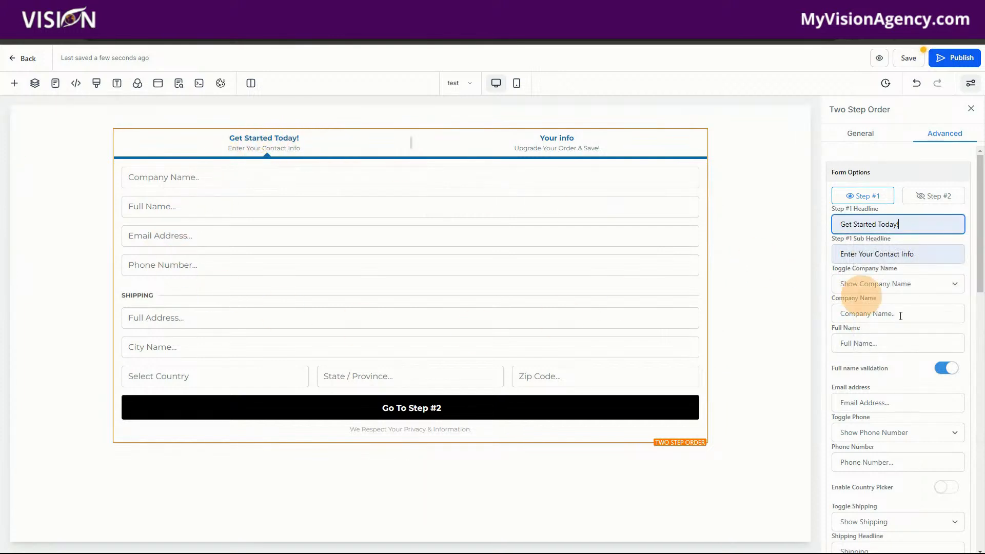
# Step: Hide the phone number and shipping fields in Step #1 of the order form
pyautogui.scroll(-3, 900, 384)
pyautogui.click(886, 278)
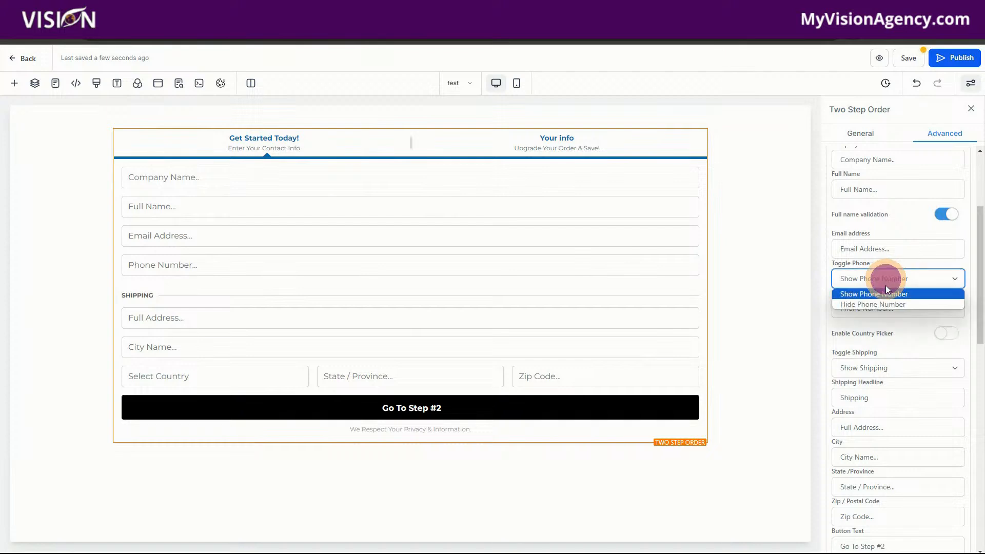
pyautogui.click(885, 304)
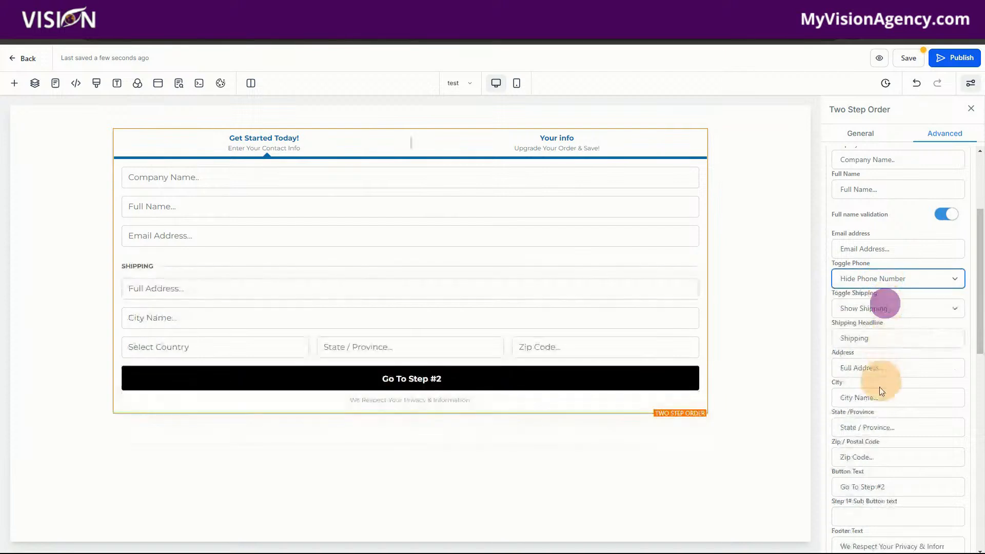
pyautogui.click(873, 316)
pyautogui.click(870, 333)
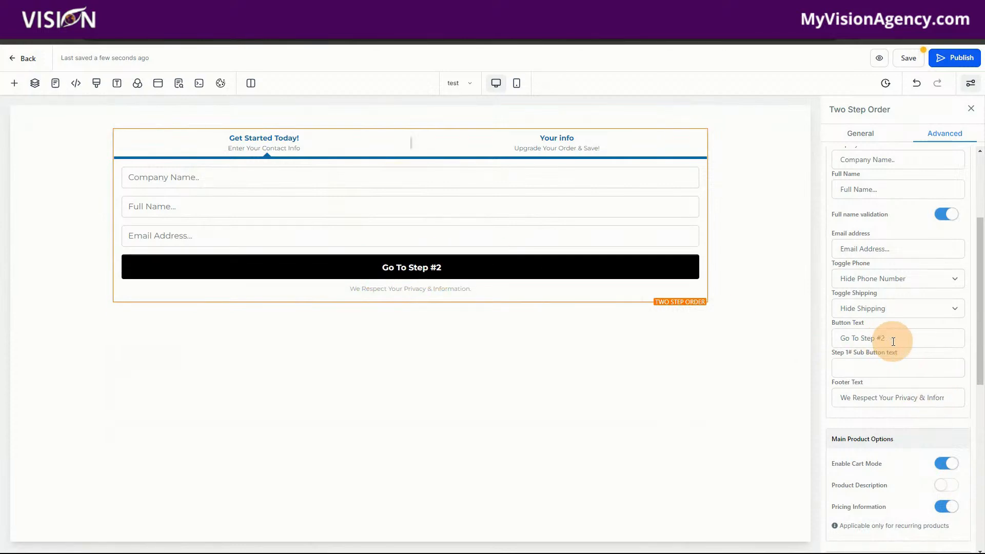
# Step: Set the Step #1 button text to "Claim This Special Offer"
pyautogui.moveTo(893, 341); pyautogui.dragTo(820, 332)
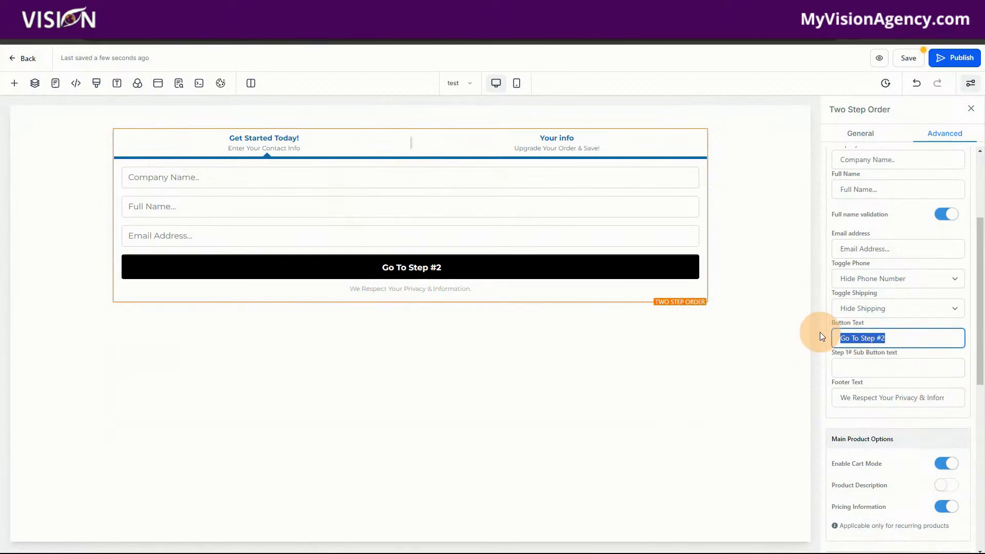
pyautogui.write('Claim T')
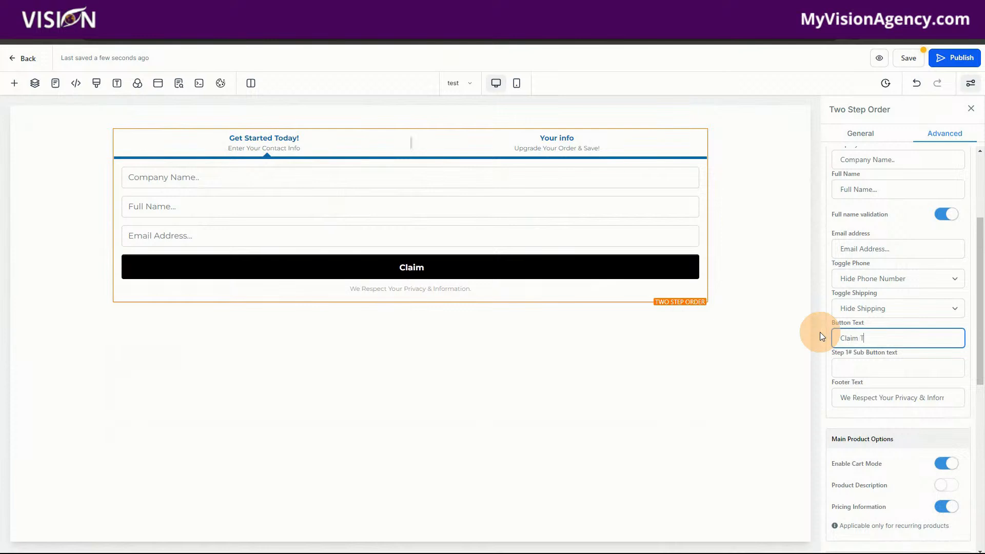
pyautogui.write('his Specia O')
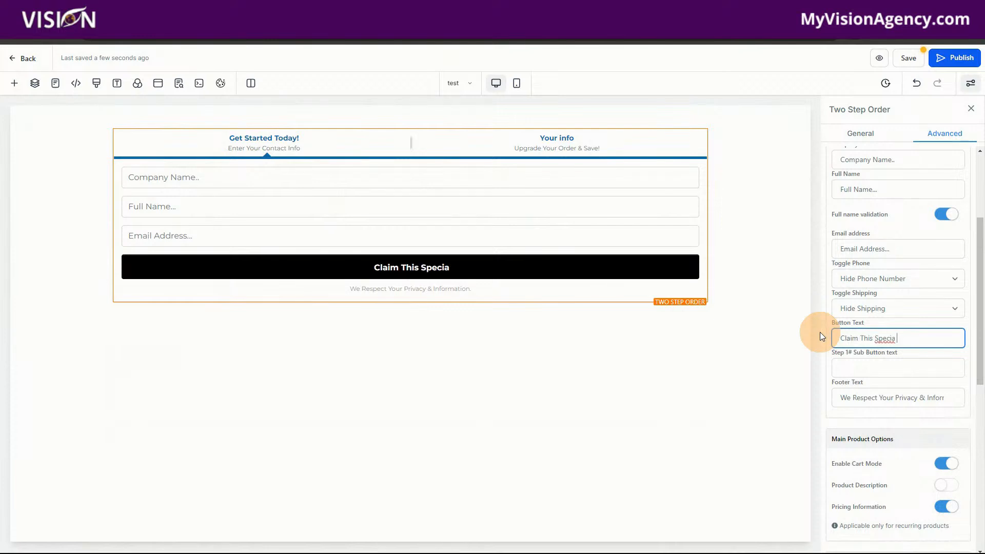
pyautogui.press('BackSpace')
pyautogui.press('BackSpace')
pyautogui.write('l Offer')
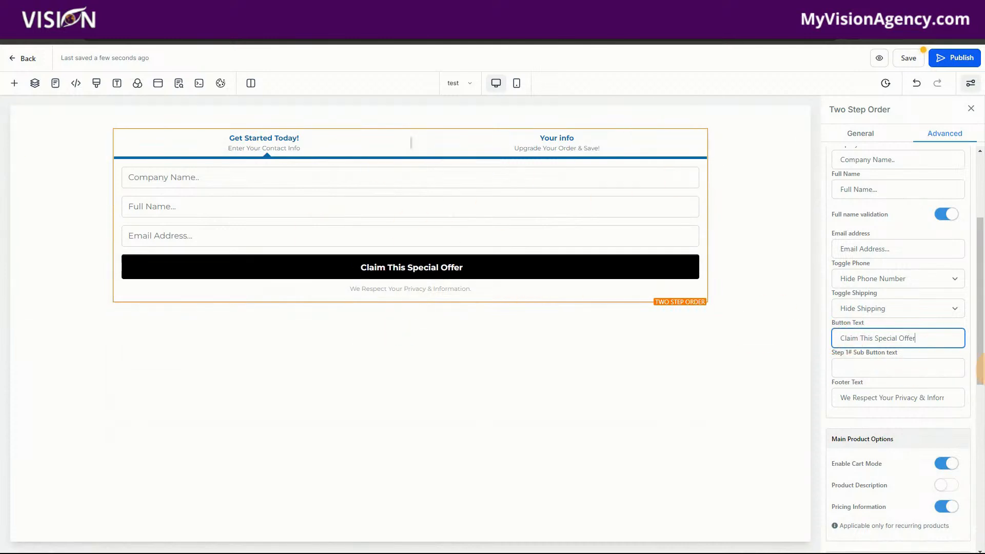
# Step: Show Step #2 and change its back-to-shipping text to "Edit Contact Details"
pyautogui.scroll(3, 891, 396)
pyautogui.click(933, 197)
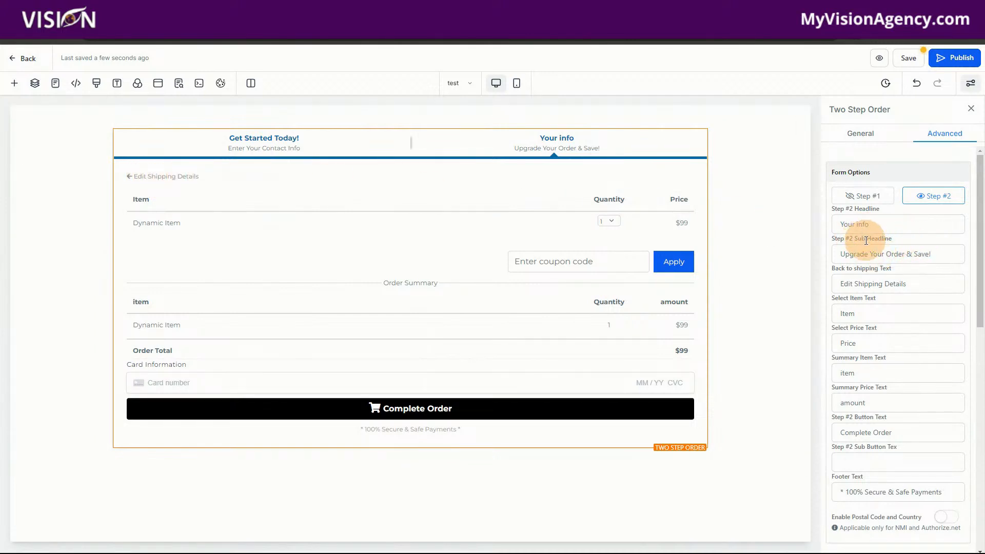
pyautogui.moveTo(855, 284); pyautogui.dragTo(884, 288)
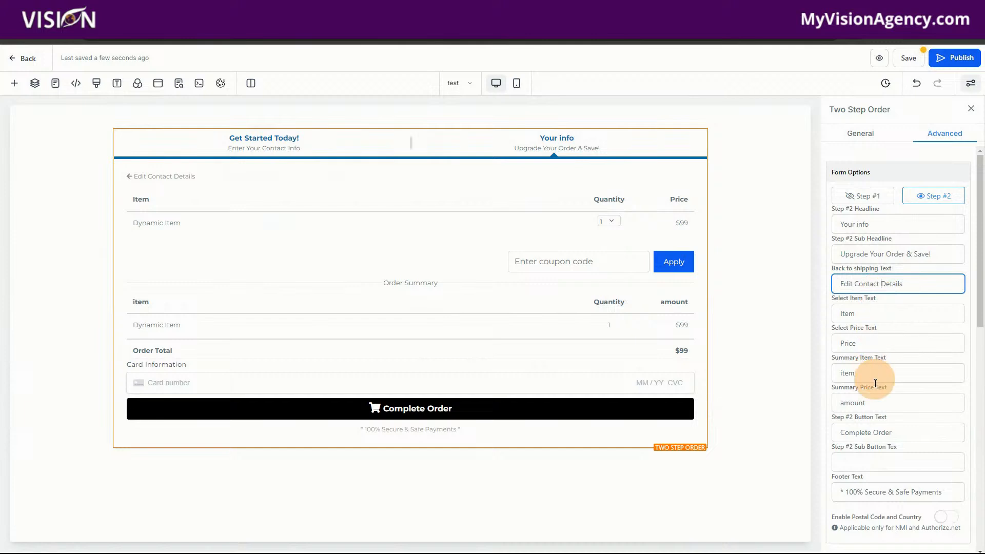
# Step: Review the remaining Step #2 product, coupon and terms options, save the page and open its preview
pyautogui.scroll(-3, 877, 390)
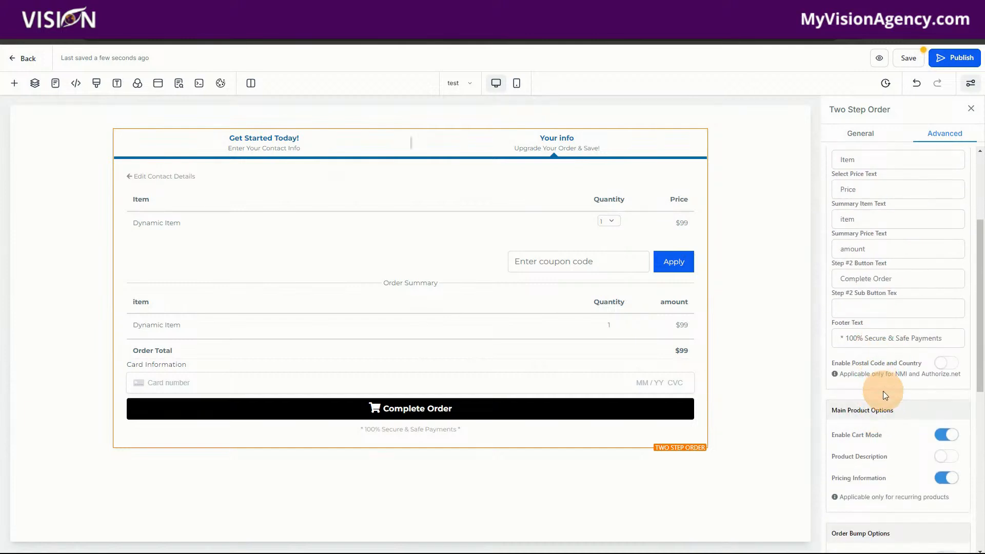
pyautogui.scroll(-3, 883, 391)
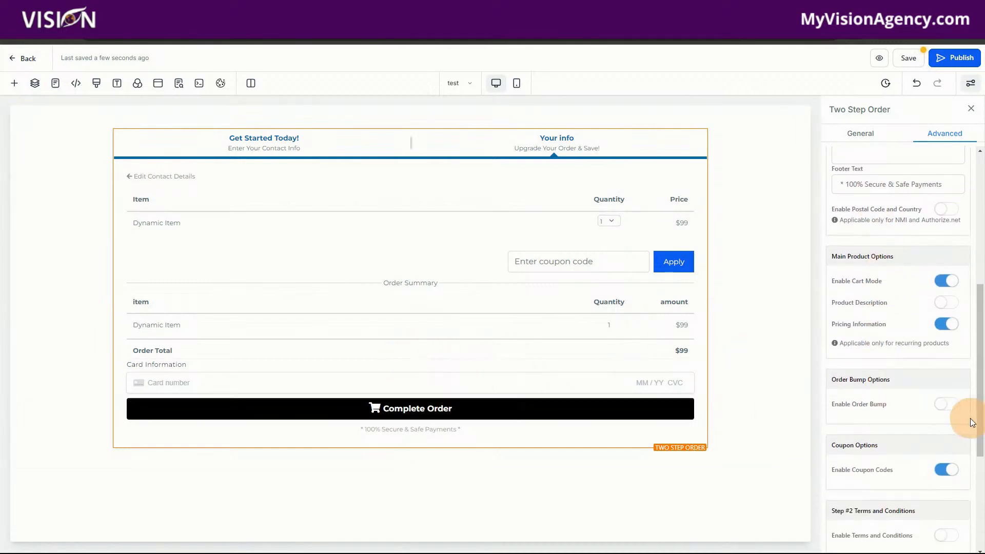
pyautogui.scroll(-4, 880, 503)
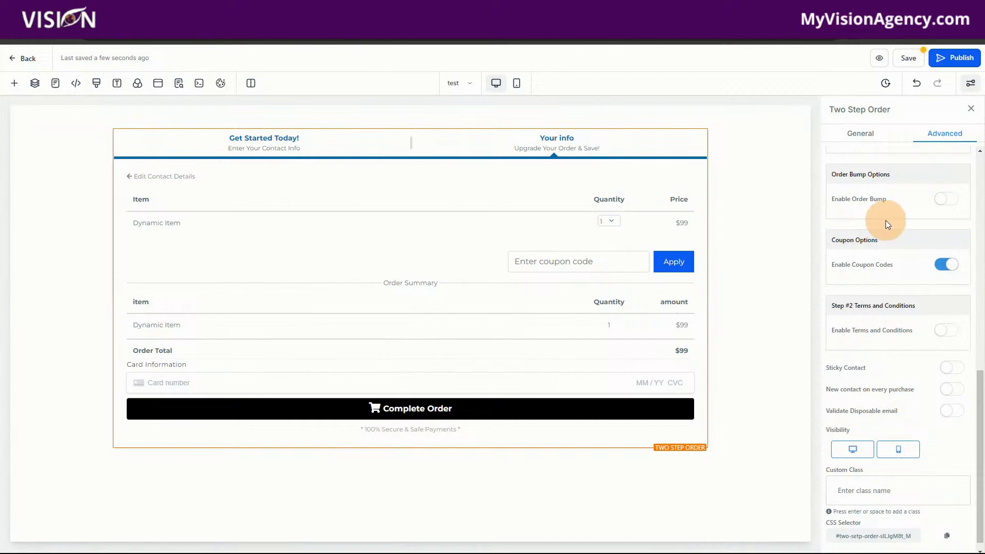
pyautogui.click(905, 61)
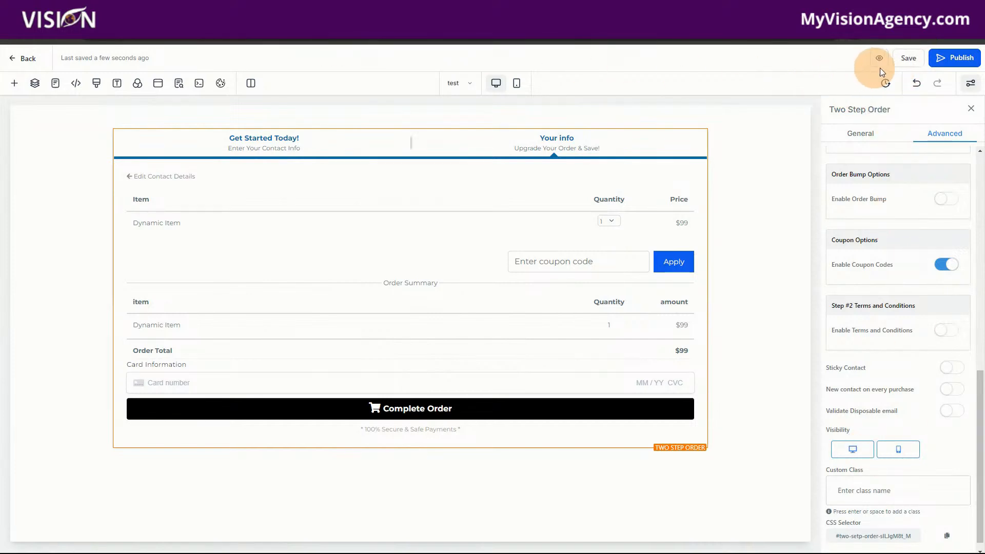
pyautogui.click(879, 60)
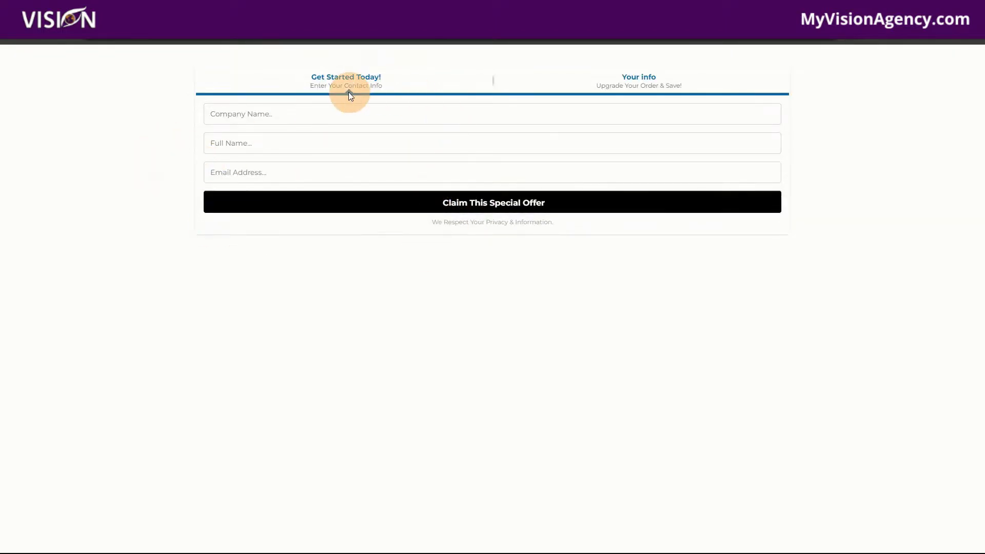
# Step: Fill in the previewed order form with company name "test", the contact's full name and email, and claim the special offer
pyautogui.click(312, 112)
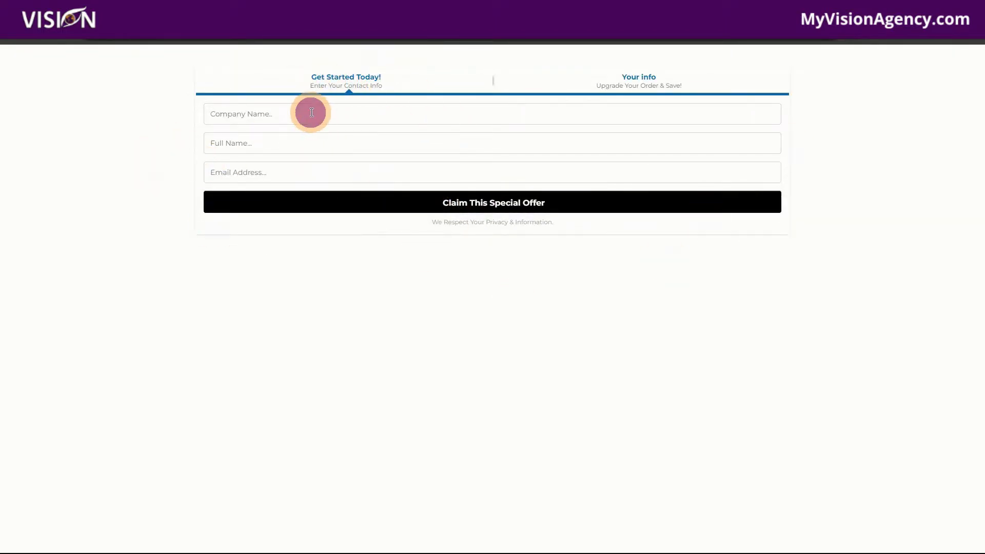
pyautogui.write('test')
pyautogui.click(302, 138)
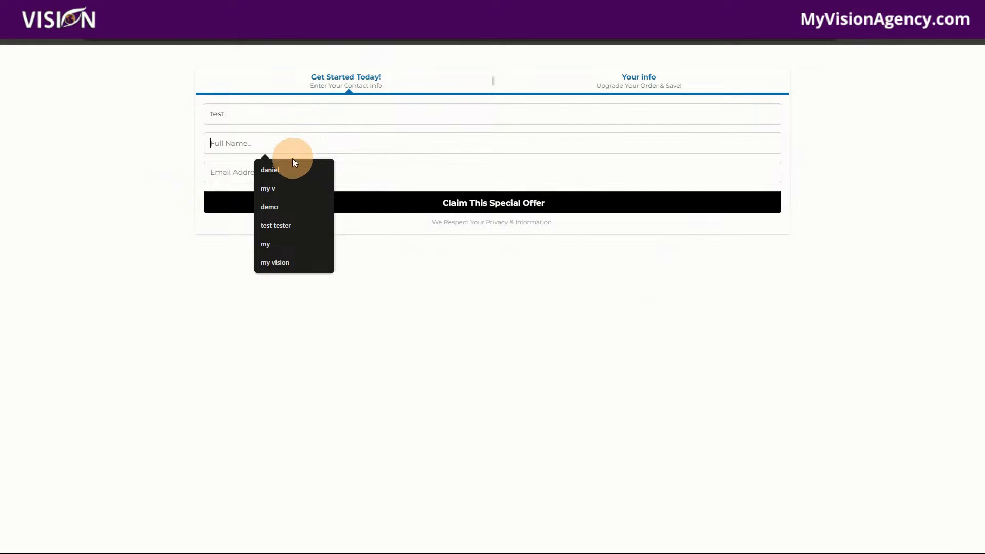
pyautogui.write('test')
pyautogui.click(276, 170)
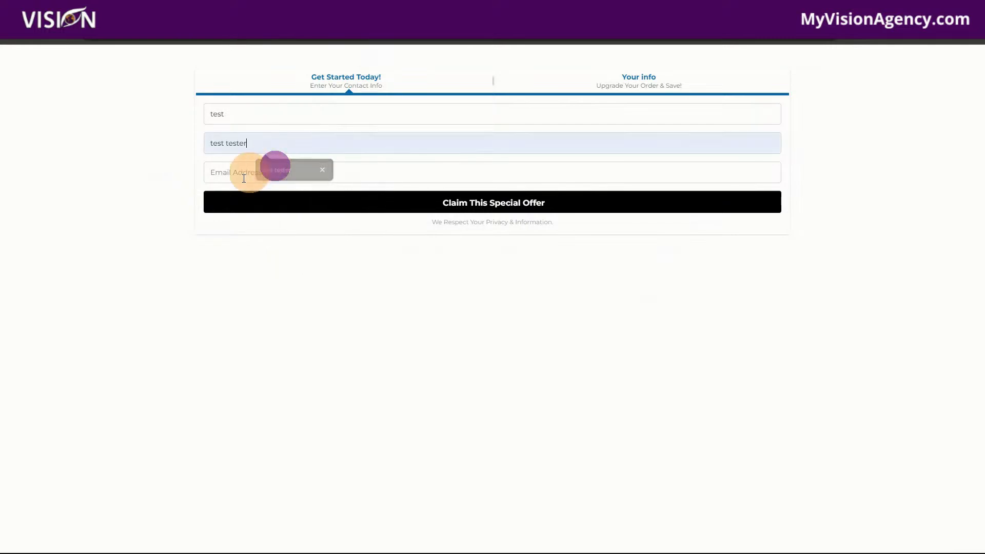
pyautogui.click(237, 179)
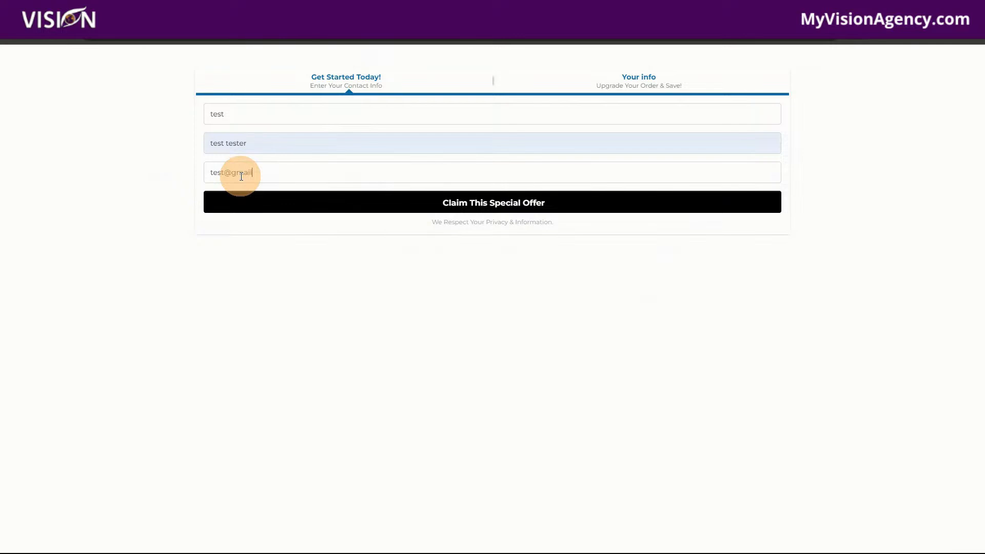
pyautogui.click(476, 205)
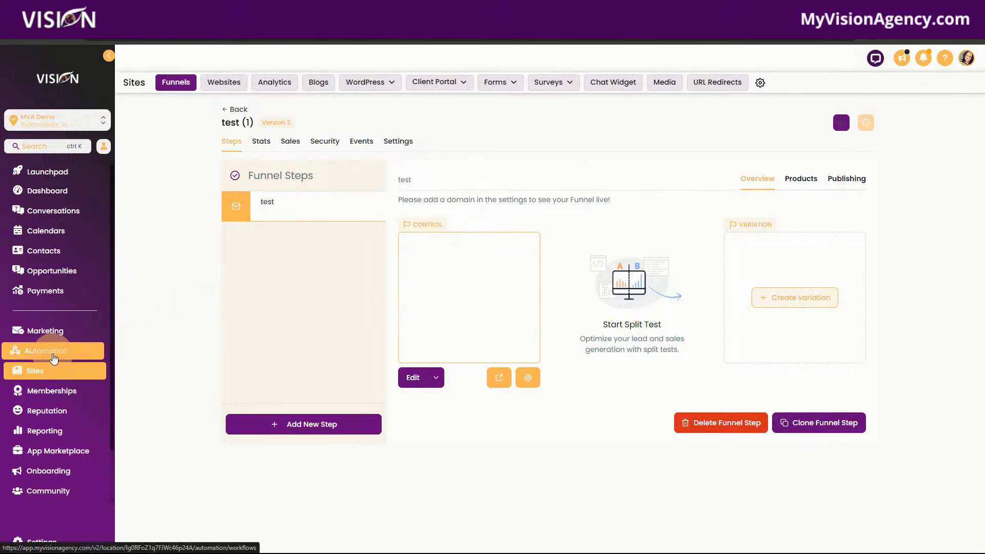
# Step: Create a new blank automation workflow and dismiss the re-entry notice
pyautogui.click(54, 358)
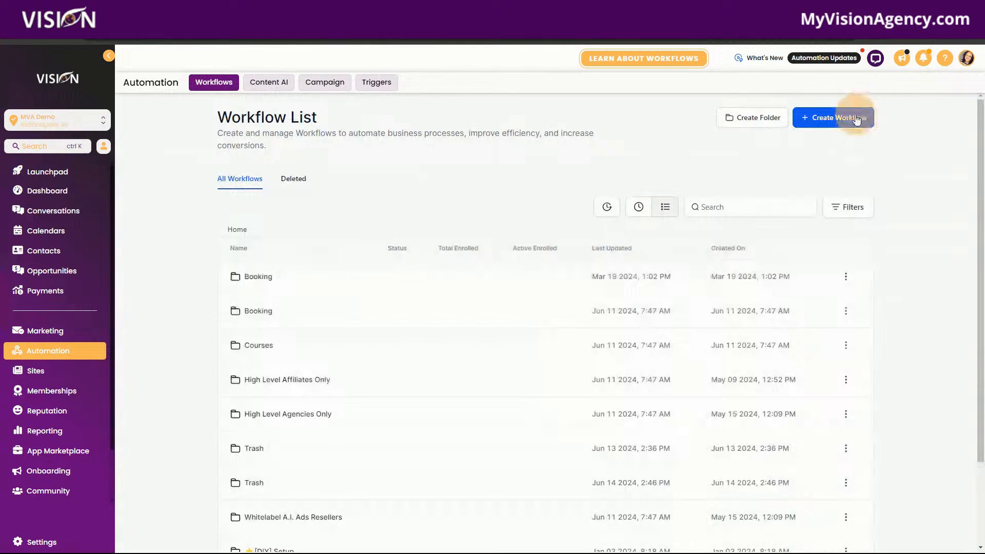
pyautogui.click(856, 119)
pyautogui.click(821, 158)
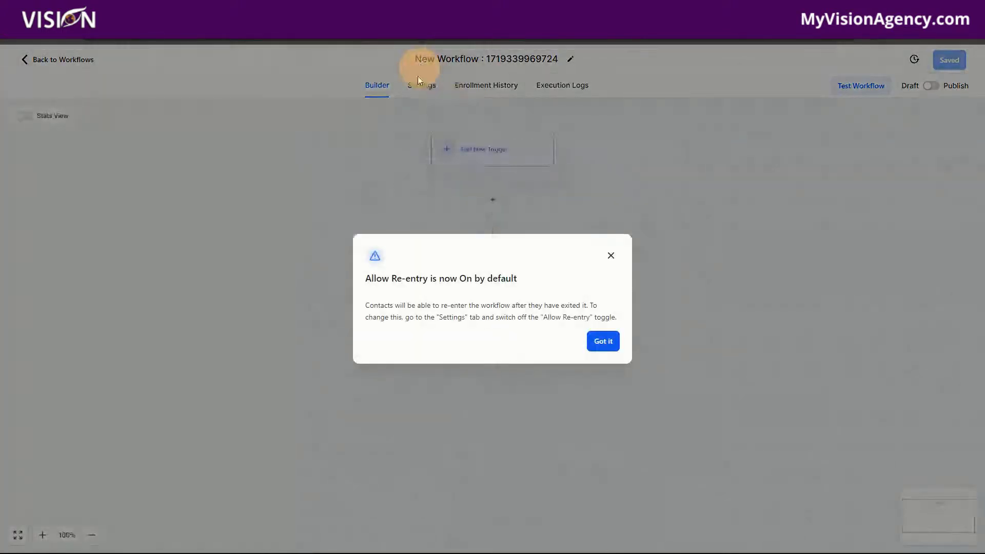
pyautogui.click(603, 341)
# Step: Search the workflow triggers for "order" and choose Order Form Submission as the new trigger
pyautogui.click(471, 153)
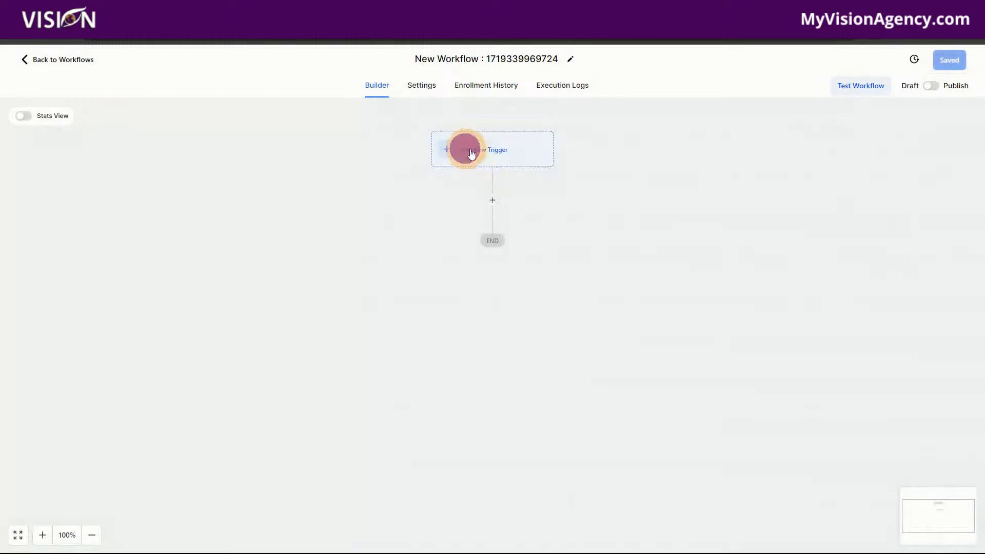
pyautogui.click(446, 149)
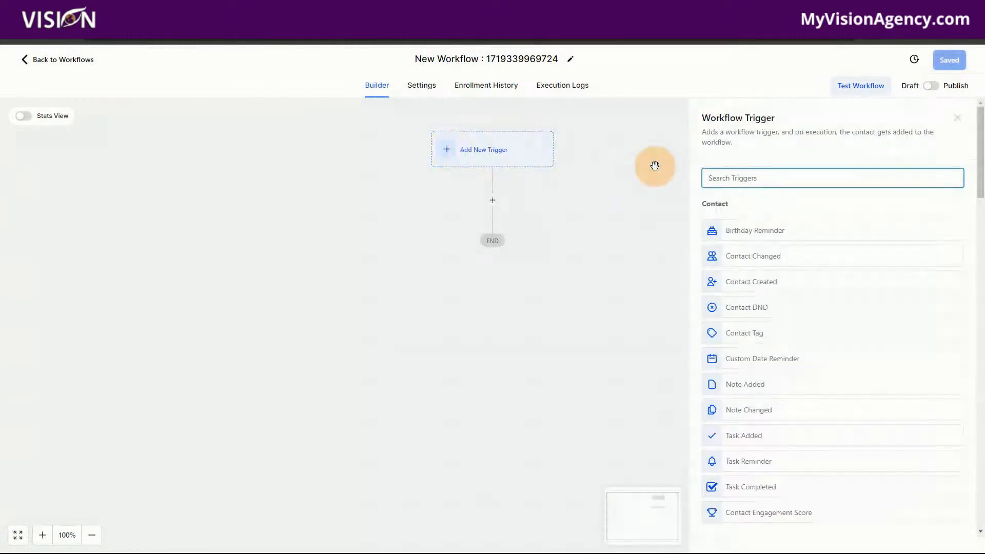
pyautogui.write('order')
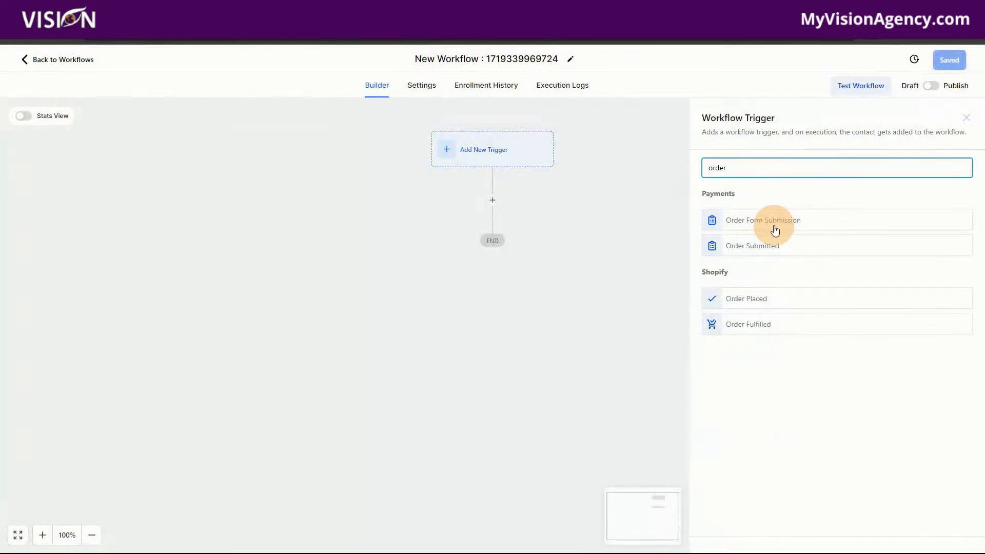
pyautogui.click(775, 225)
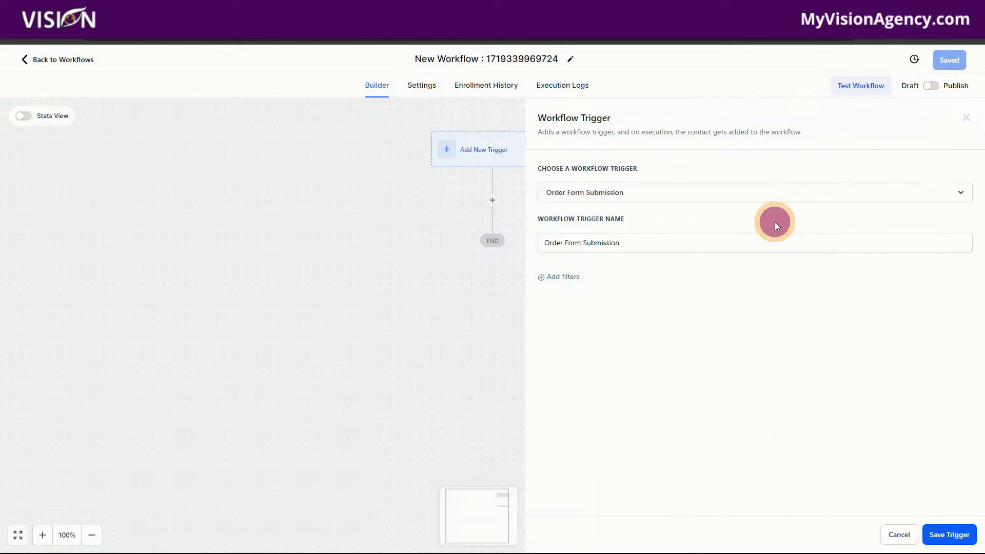
# Step: Add a Submission type filter set to OptIn to the Order Form Submission trigger
pyautogui.click(578, 280)
pyautogui.click(612, 288)
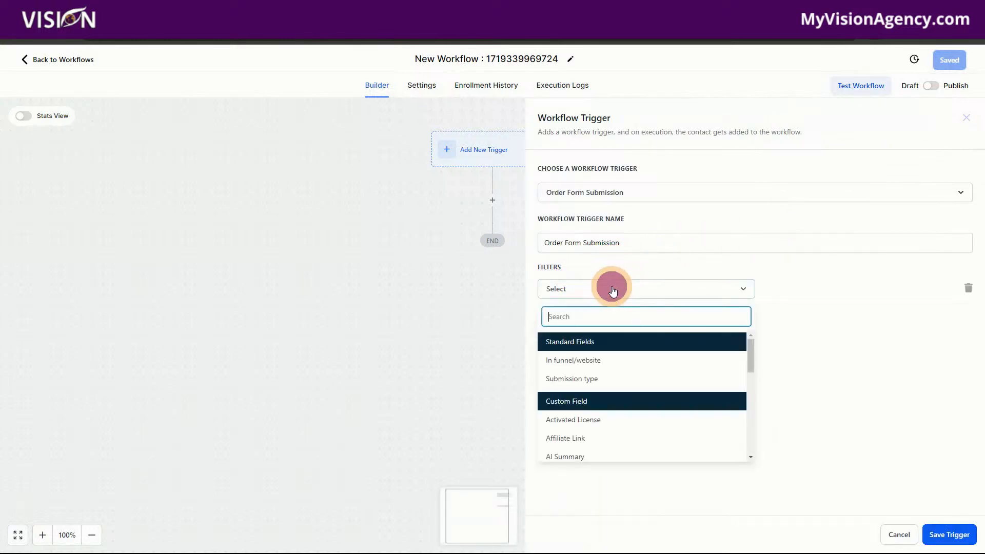
pyautogui.click(594, 378)
pyautogui.click(796, 298)
pyautogui.click(788, 352)
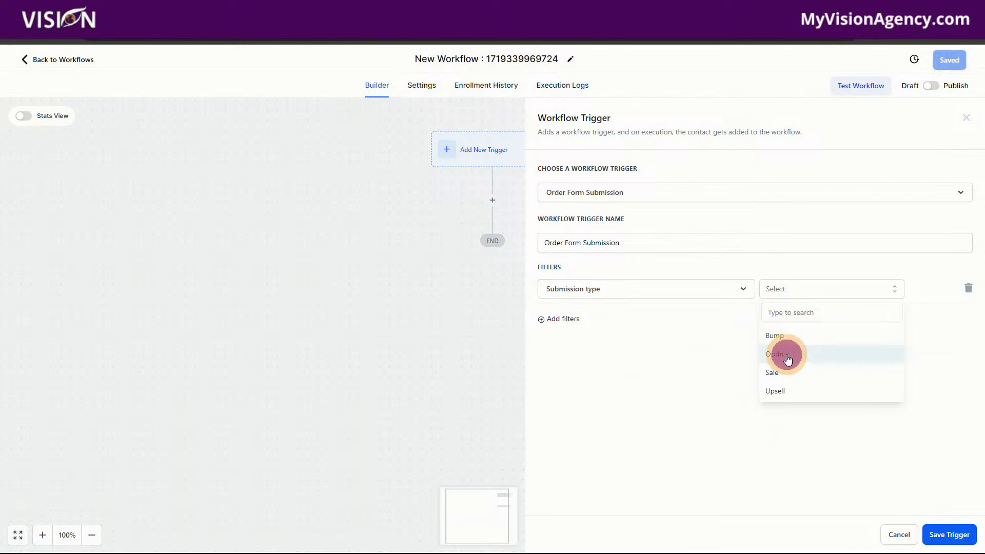
# Step: Add an In funnel/website filter set to test (1) and save the Order Form Submission trigger
pyautogui.click(574, 331)
pyautogui.click(611, 330)
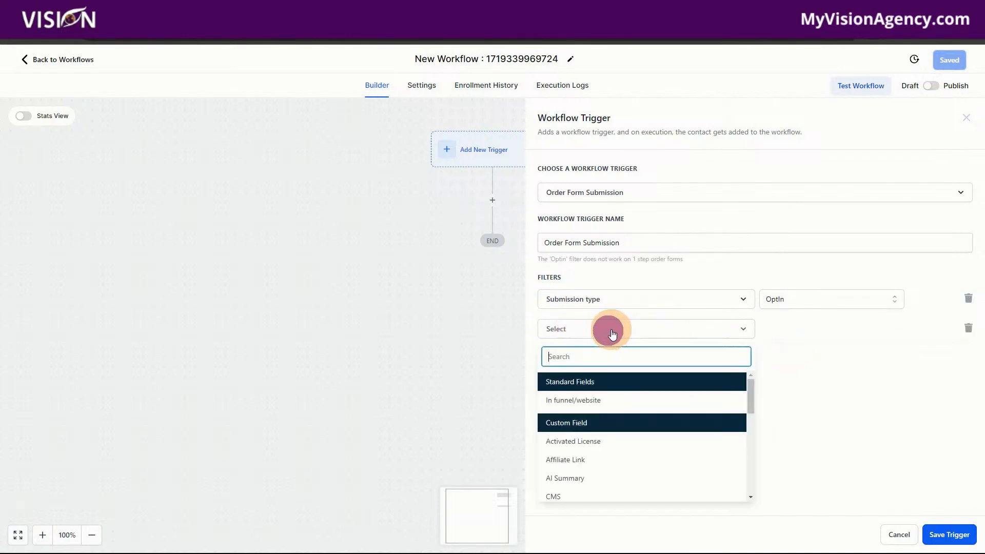
pyautogui.click(612, 399)
pyautogui.click(824, 333)
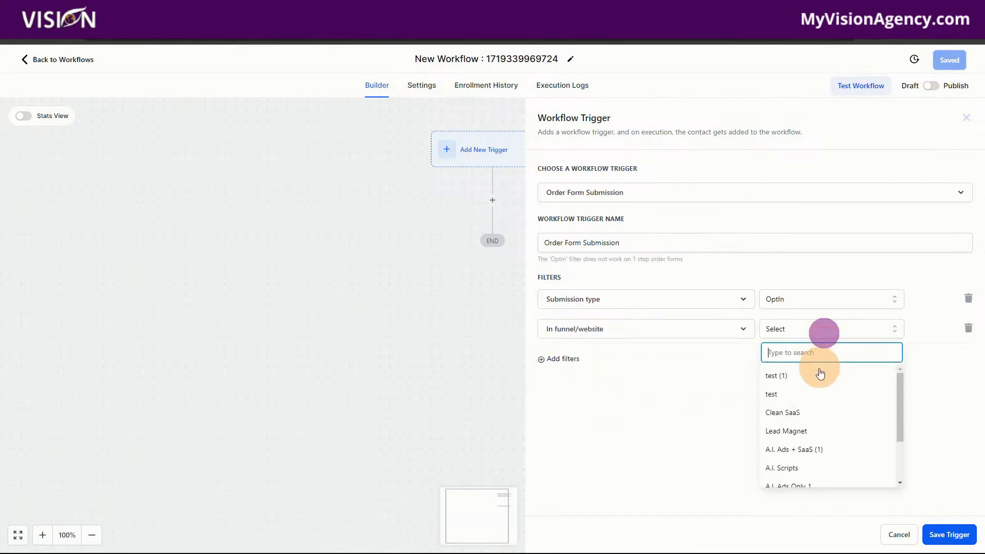
pyautogui.click(793, 378)
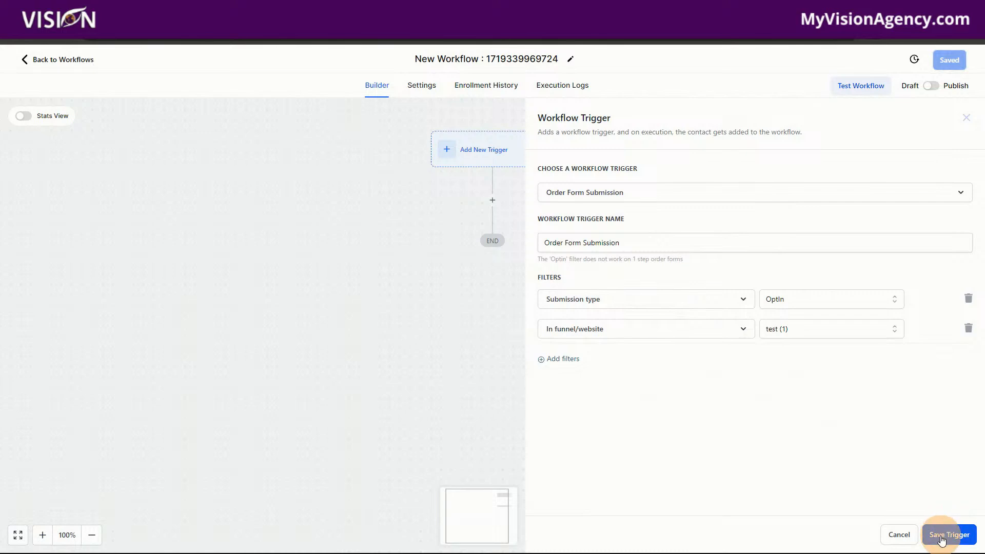
pyautogui.click(942, 540)
pyautogui.click(493, 227)
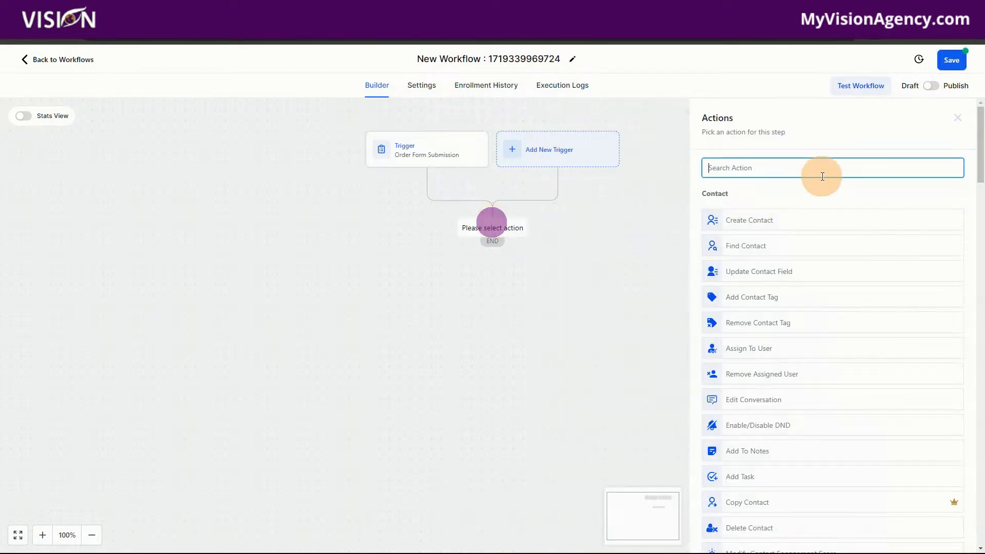
pyautogui.write('email')
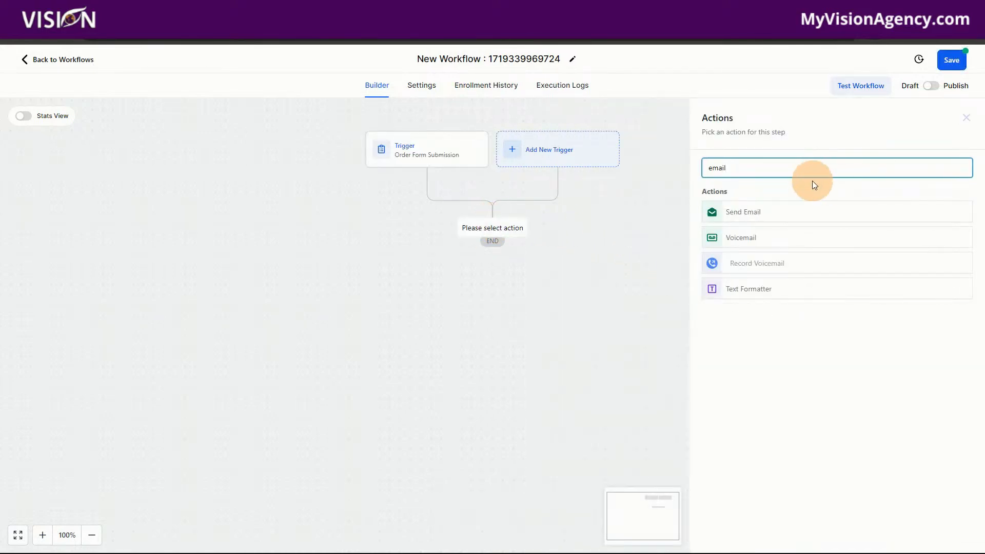
pyautogui.click(779, 215)
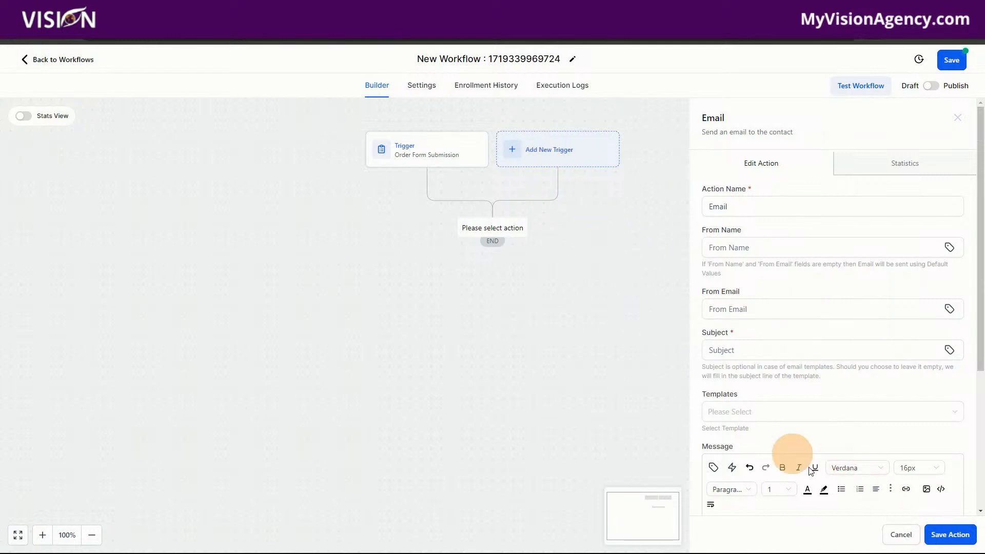
pyautogui.click(896, 534)
# Step: Try changing the Order Form Submission trigger's submission type to Sale and its second filter to Page is
pyautogui.click(434, 144)
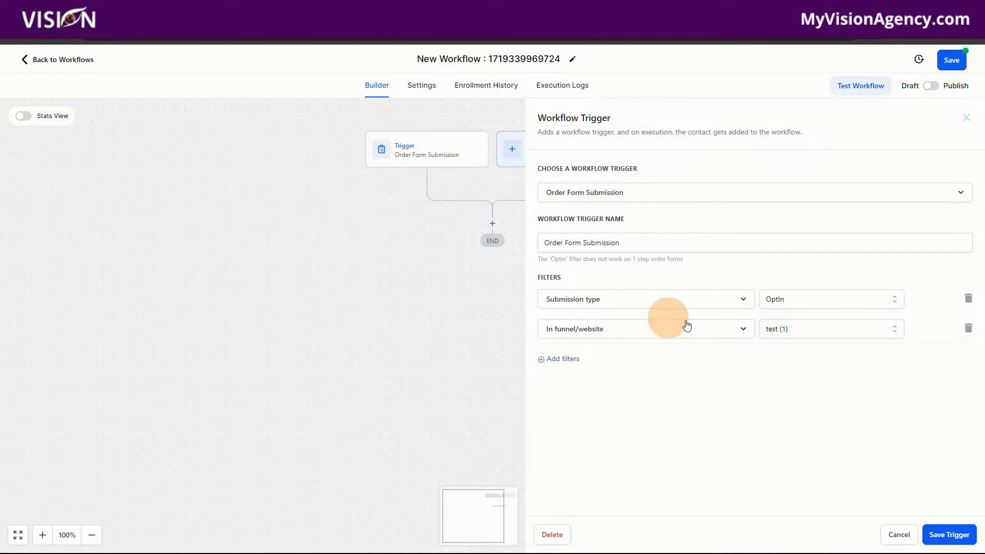
pyautogui.click(779, 302)
pyautogui.click(781, 384)
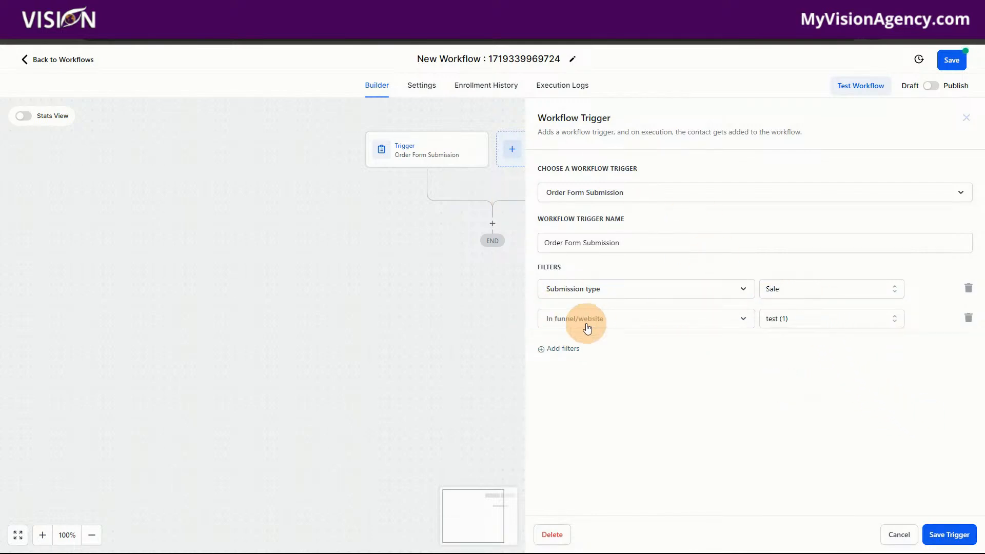
pyautogui.click(658, 318)
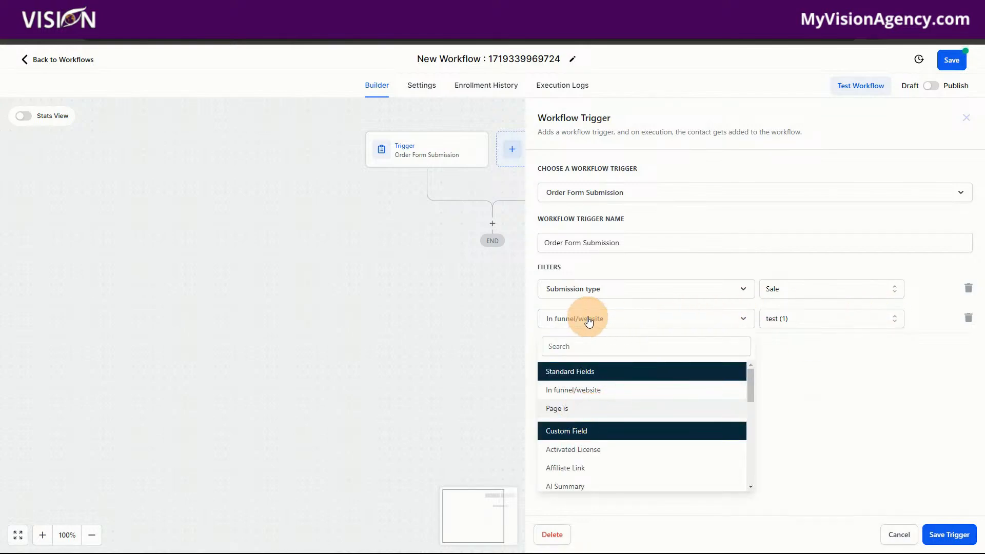
pyautogui.click(576, 408)
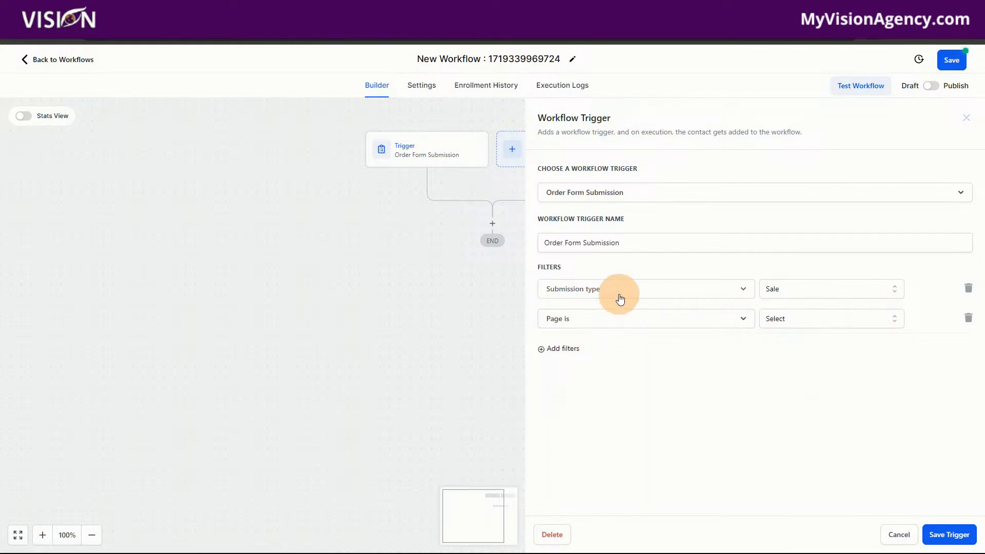
pyautogui.click(606, 320)
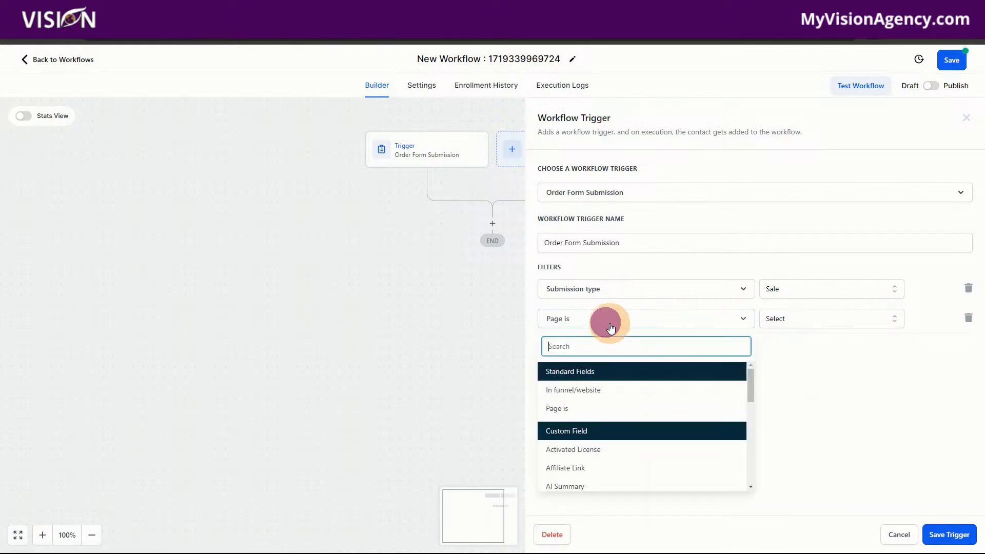
pyautogui.click(850, 369)
pyautogui.click(616, 289)
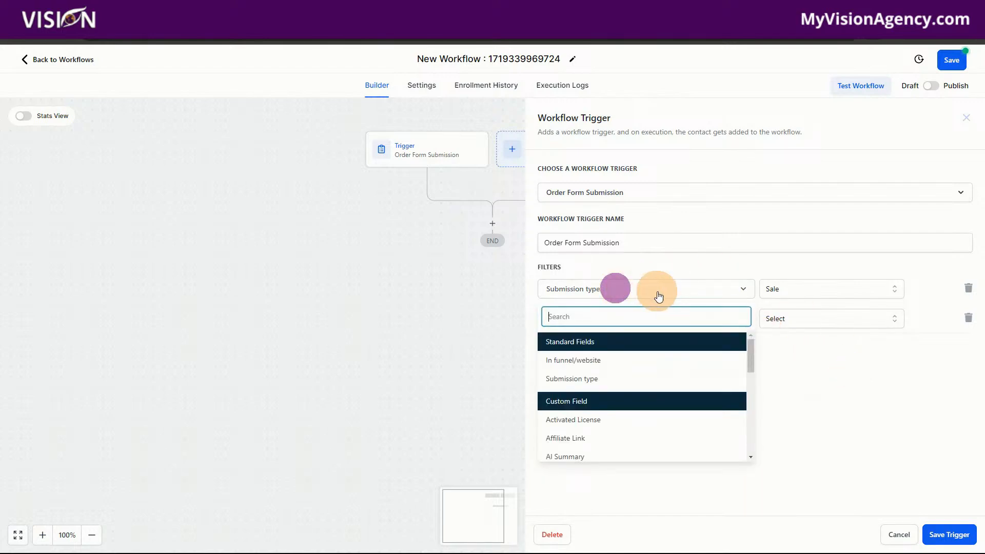
pyautogui.click(889, 409)
pyautogui.click(893, 532)
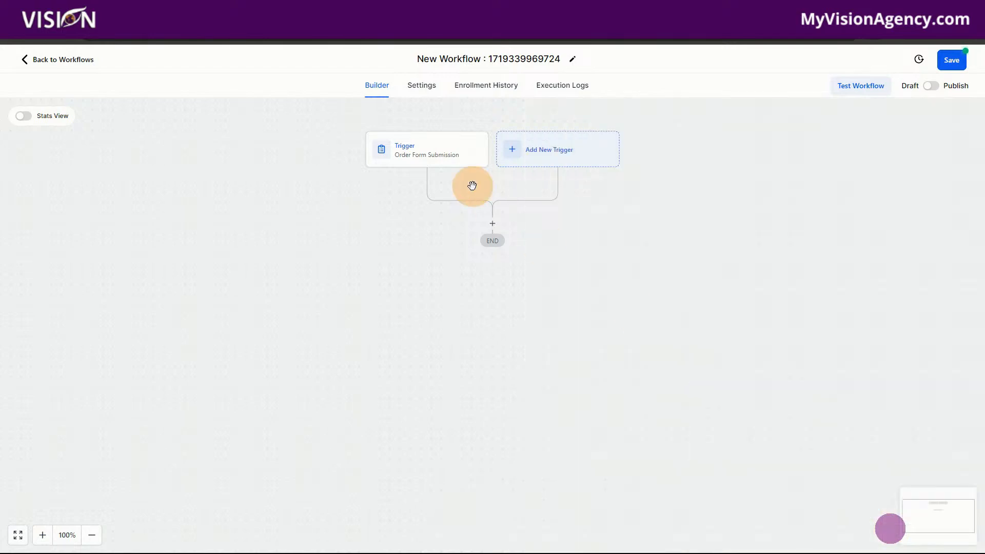
# Step: Delete the Order Form Submission trigger from the workflow
pyautogui.click(438, 149)
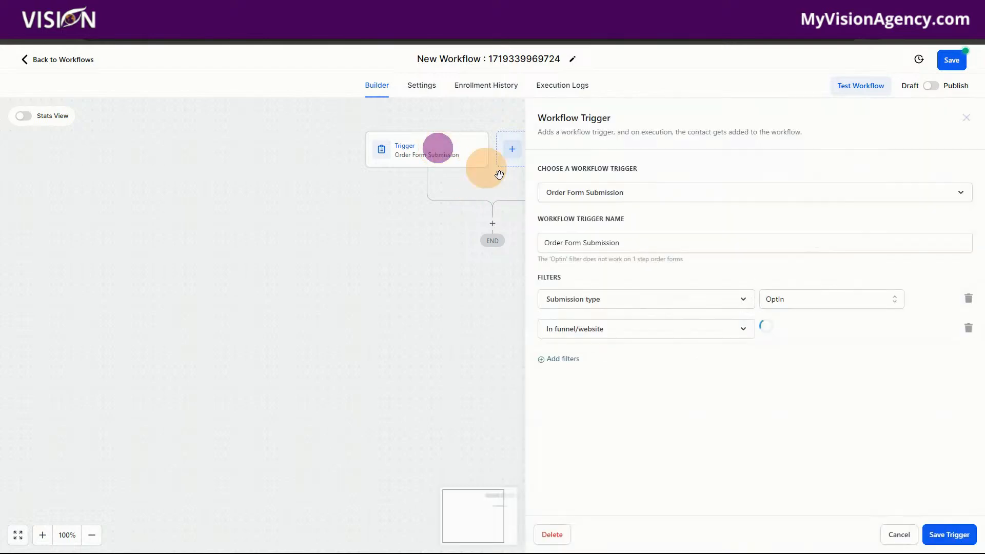
pyautogui.click(559, 535)
pyautogui.click(598, 330)
# Step: Search the workflow triggers for "order" and choose Order Submitted as the new trigger
pyautogui.click(488, 148)
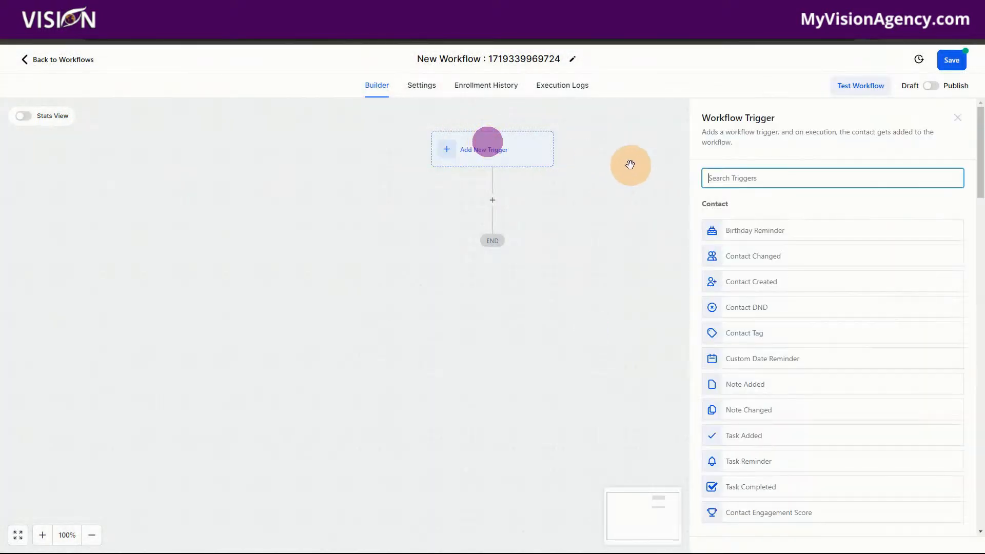
pyautogui.write('er')
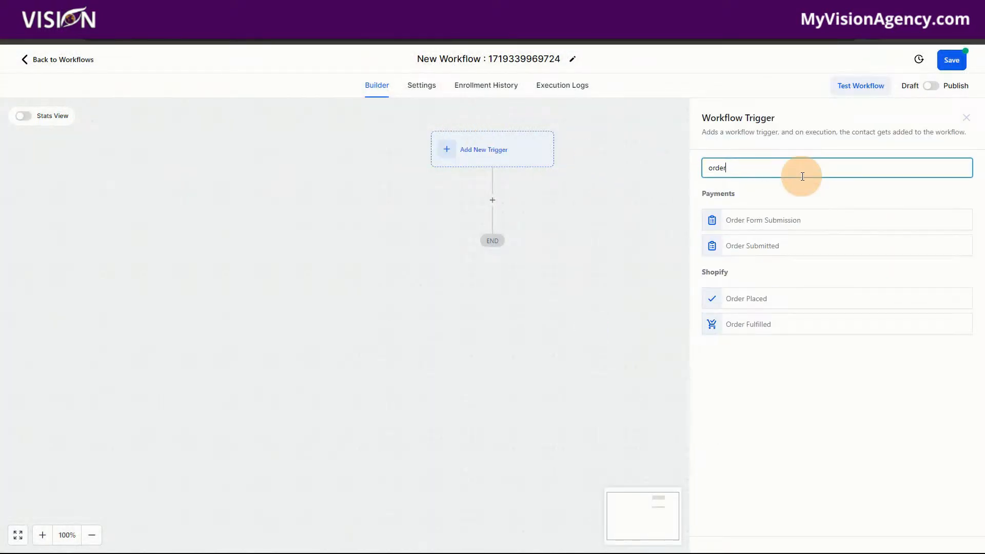
pyautogui.click(750, 247)
# Step: Filter the Order Submitted trigger to Global Product Is App Showcase #1 and save the trigger
pyautogui.click(573, 277)
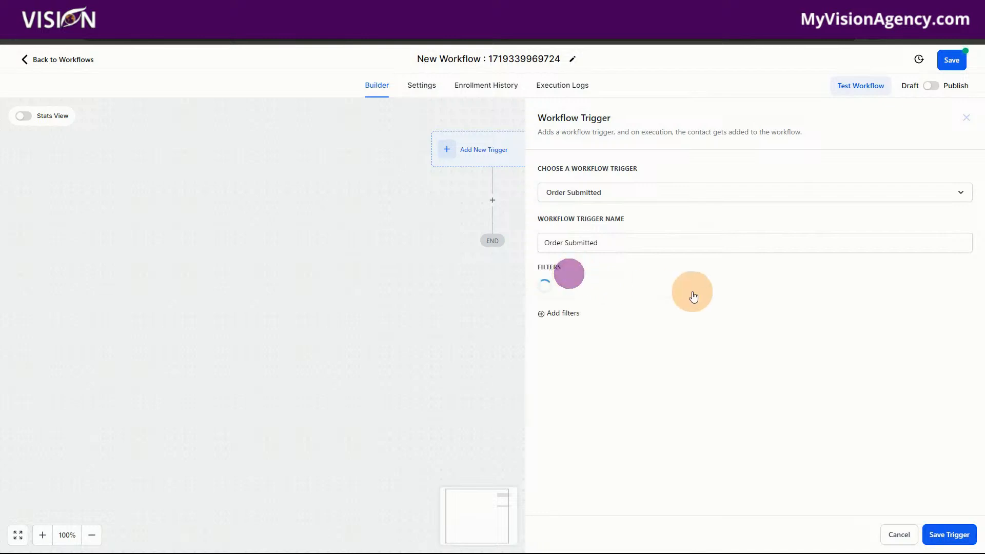
pyautogui.click(615, 288)
pyautogui.click(604, 359)
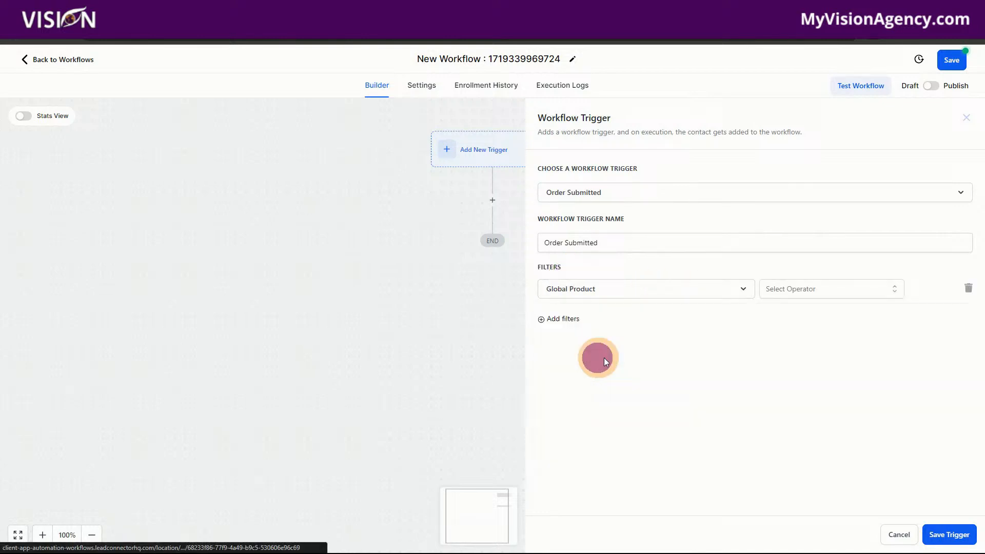
pyautogui.click(811, 293)
pyautogui.click(783, 310)
pyautogui.click(869, 293)
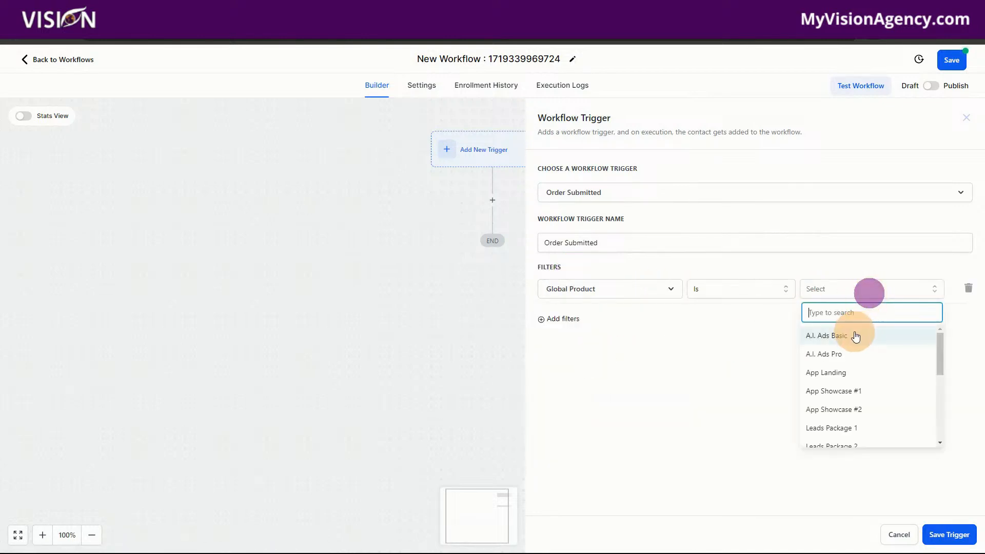
pyautogui.click(840, 390)
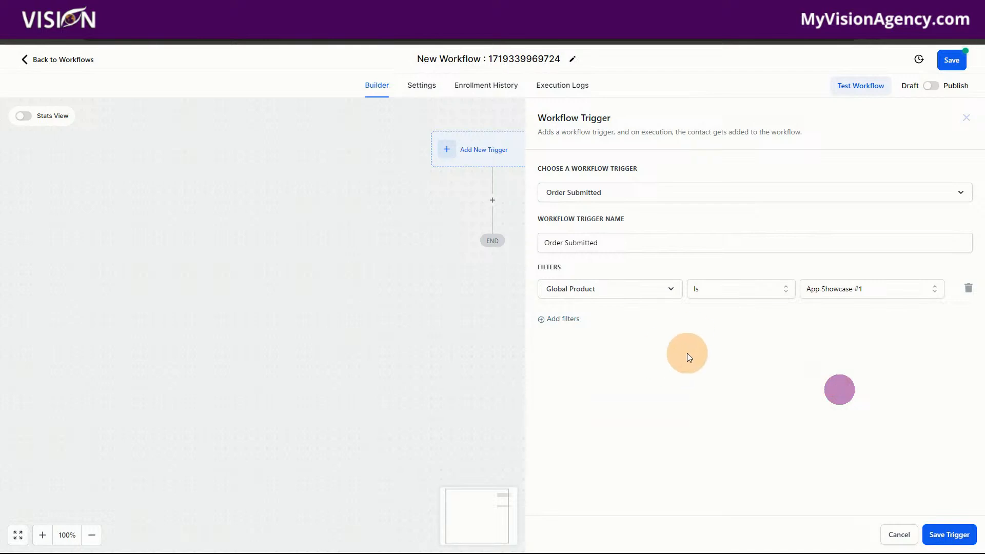
pyautogui.click(938, 536)
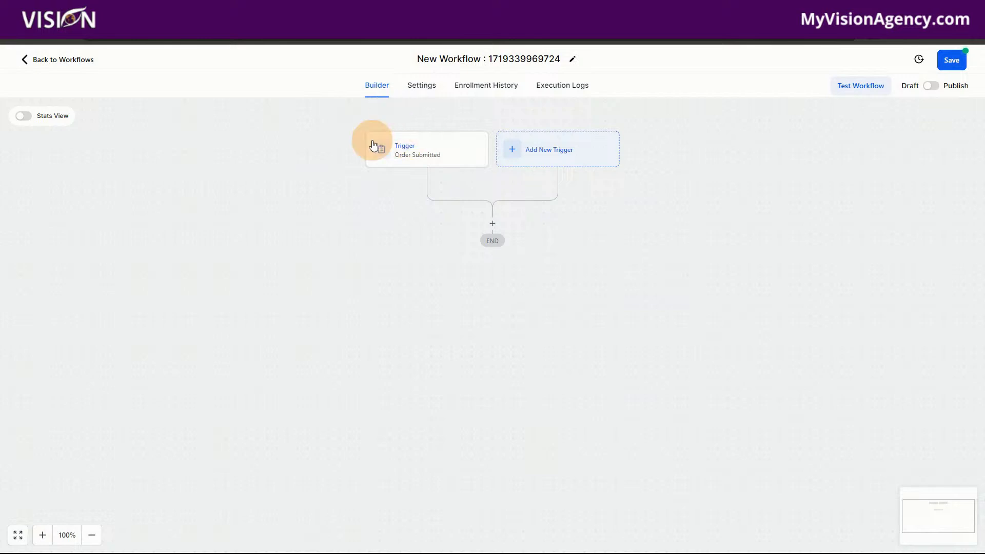
# Step: Review the Order Submitted trigger's settings without changing them, and search the available workflow actions for "email"
pyautogui.click(405, 150)
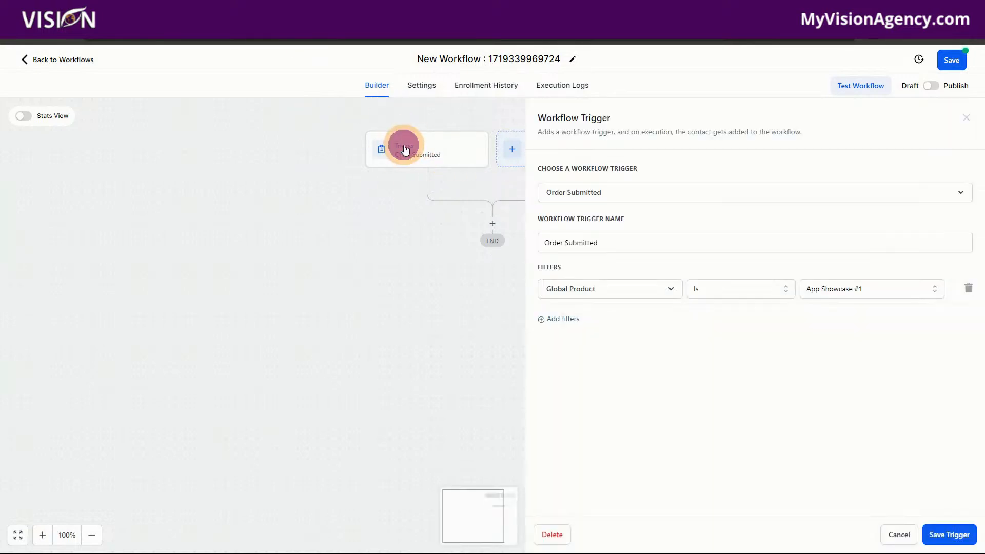
pyautogui.click(897, 533)
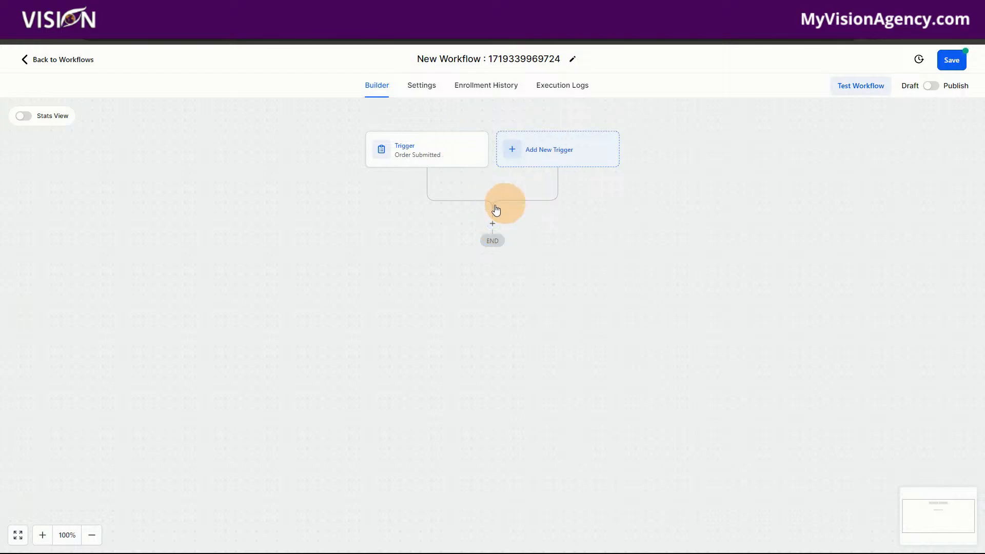
pyautogui.click(493, 228)
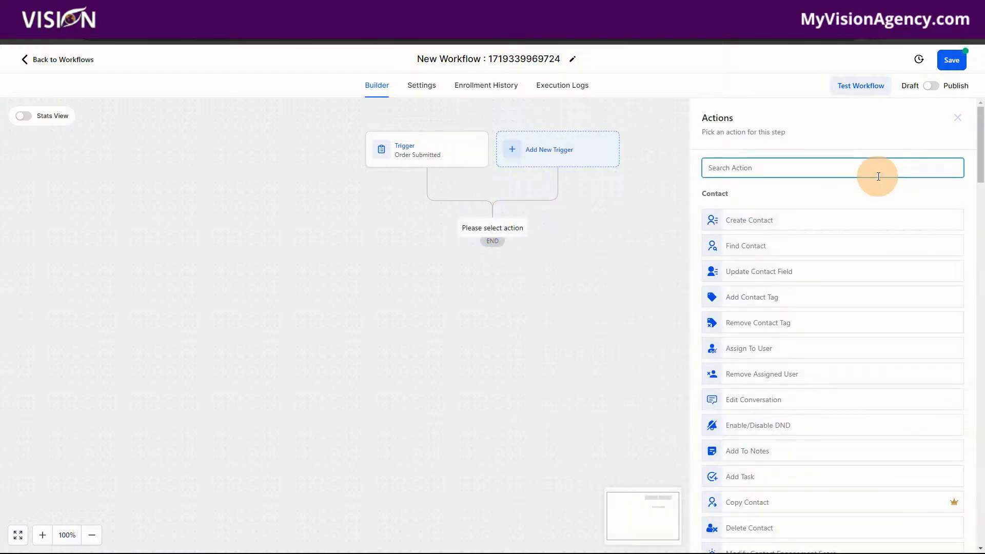
pyautogui.write('email')
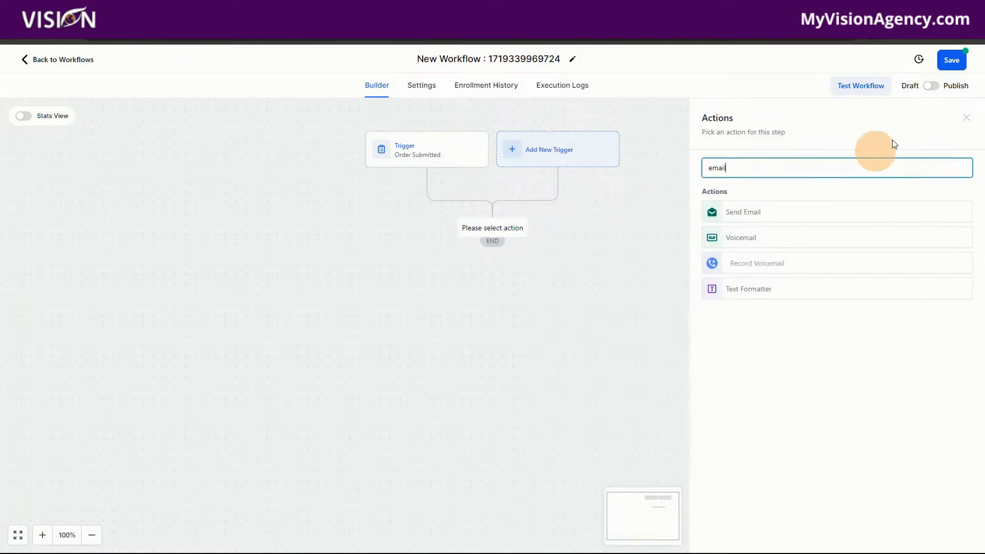
pyautogui.click(966, 117)
# Step: Browse the list of available workflow actions, from the contact and communication groups down to the opportunity and payments groups
pyautogui.click(486, 222)
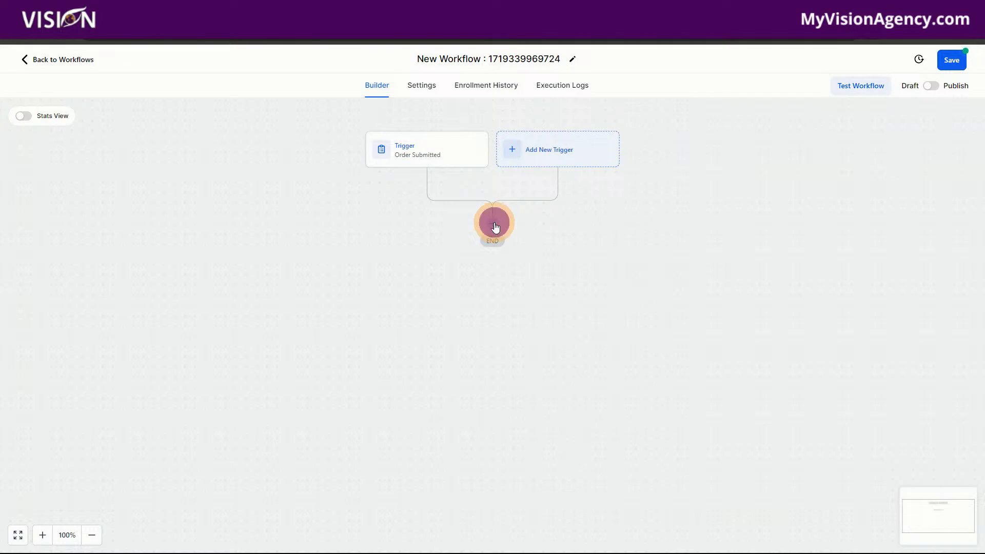
pyautogui.scroll(-6, 877, 303)
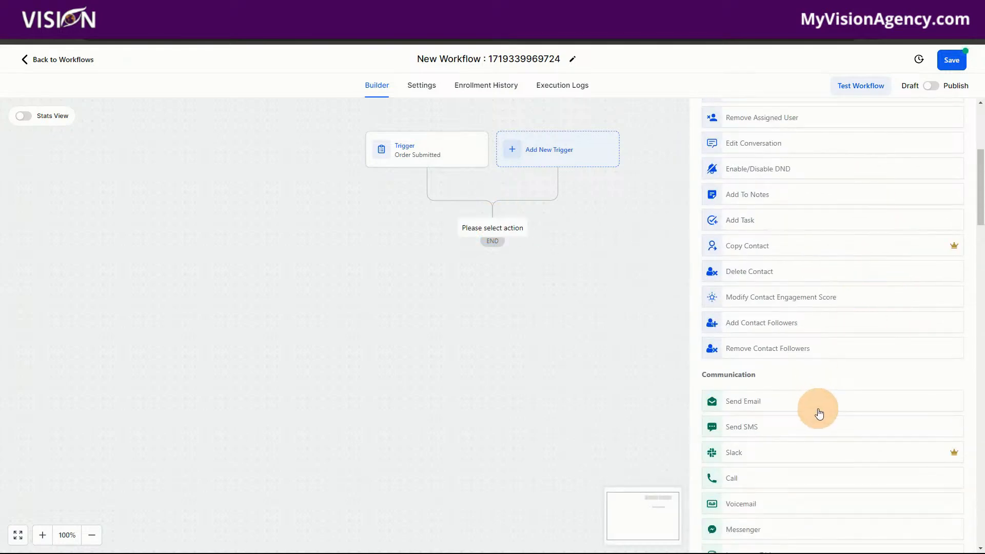
pyautogui.scroll(-4, 817, 398)
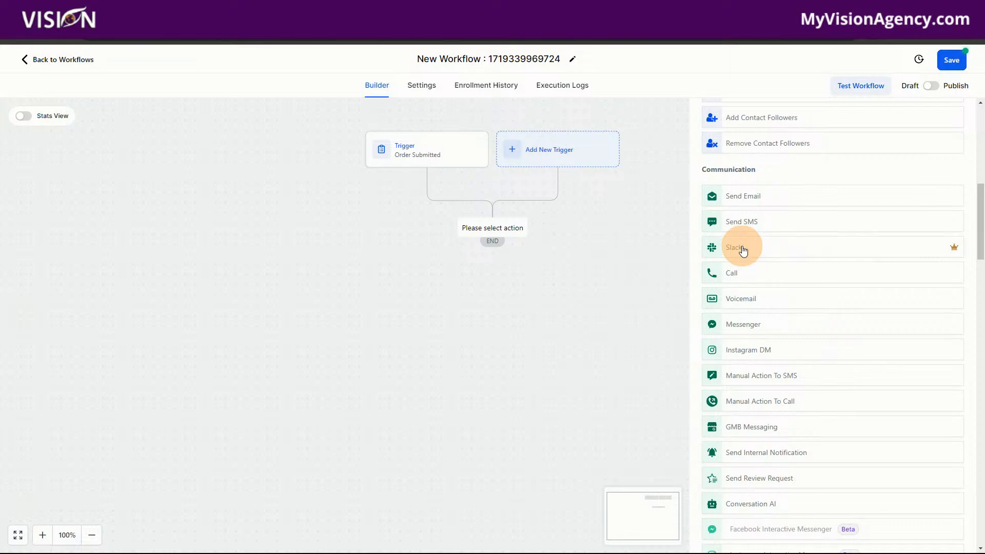
pyautogui.scroll(-3, 821, 377)
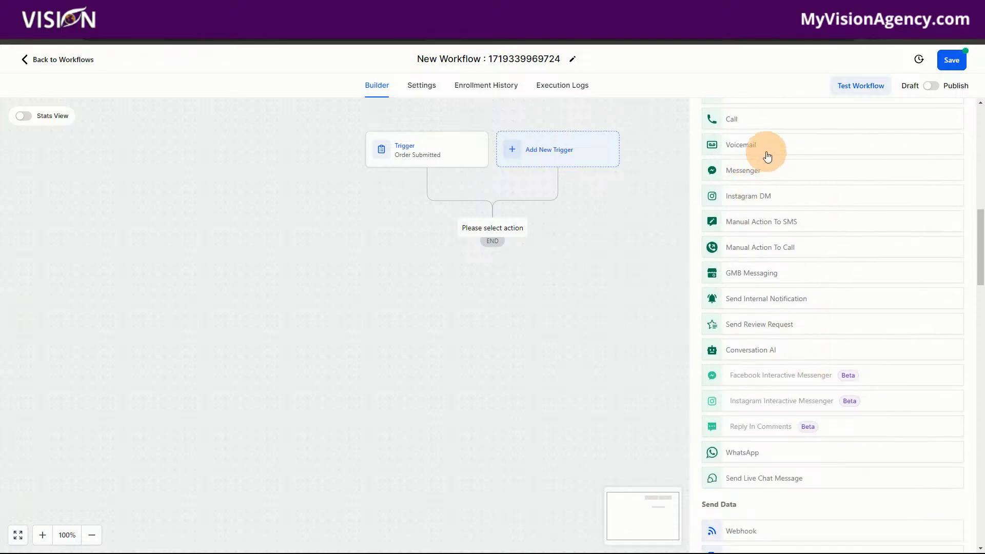
pyautogui.scroll(-3, 841, 295)
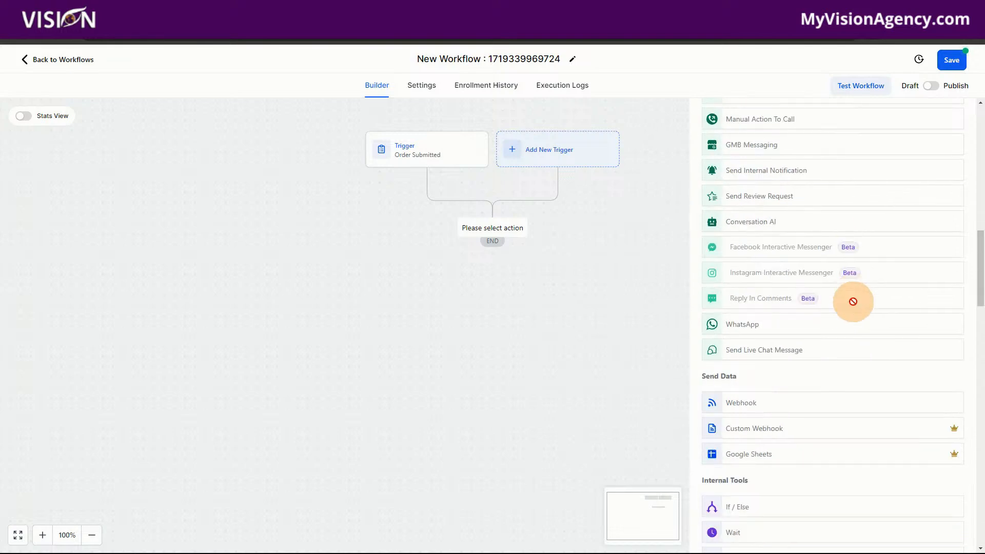
pyautogui.scroll(-8, 853, 308)
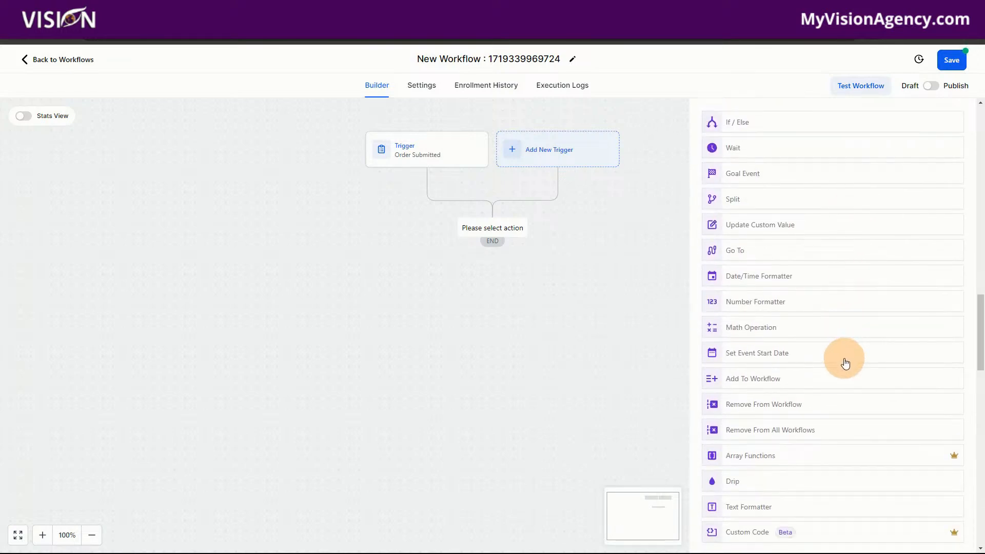
pyautogui.scroll(-7, 846, 364)
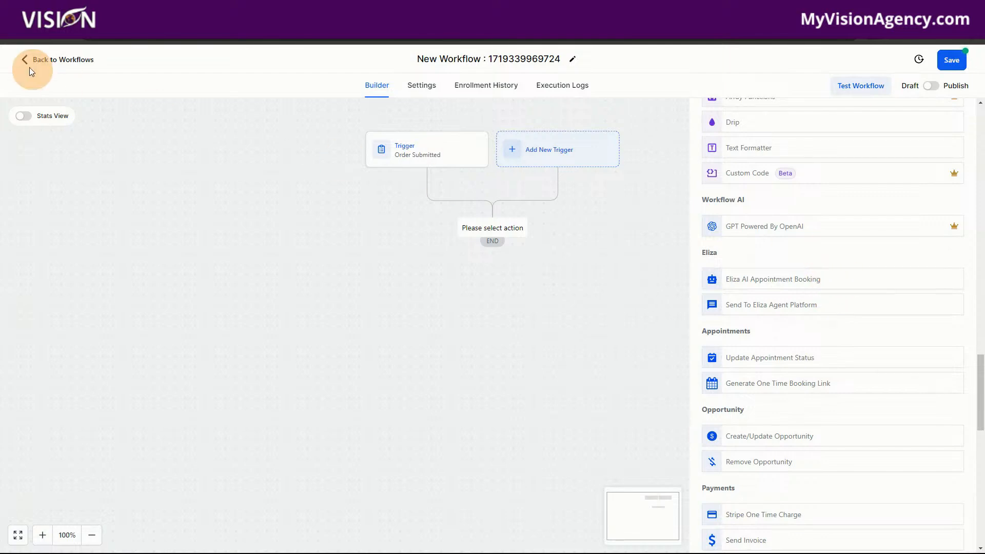
# Step: Leave the workflow builder, discarding the unsaved changes, and open the Payments area
pyautogui.click(44, 61)
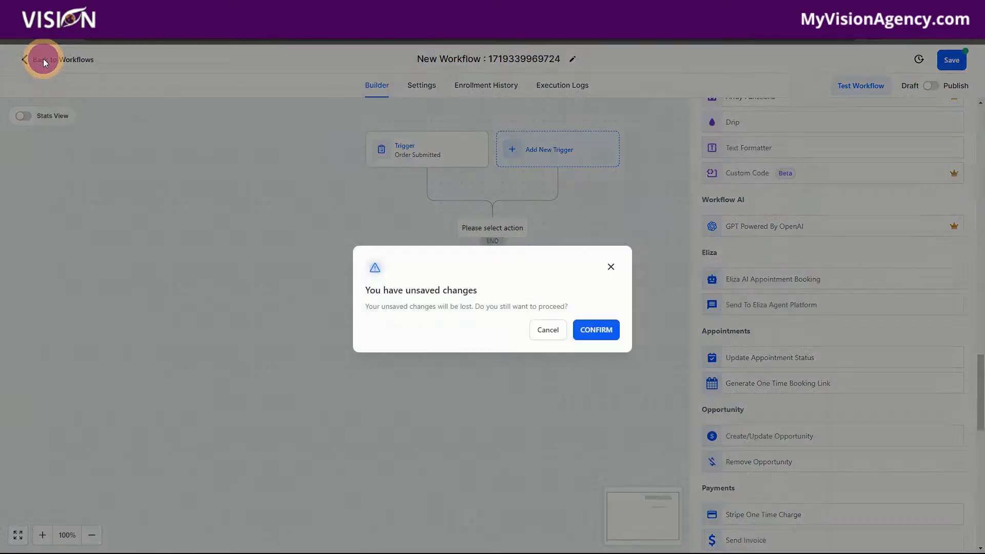
pyautogui.click(590, 331)
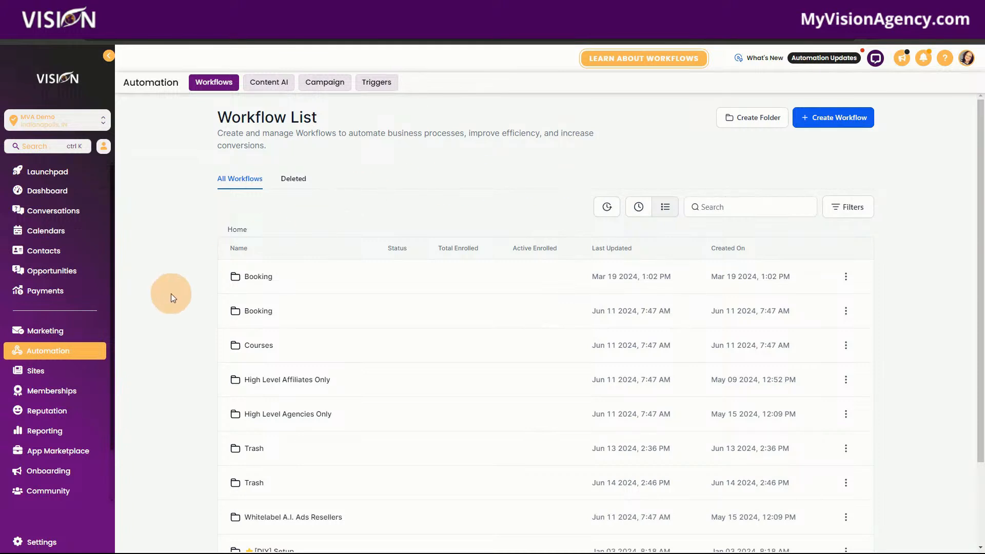
pyautogui.click(61, 293)
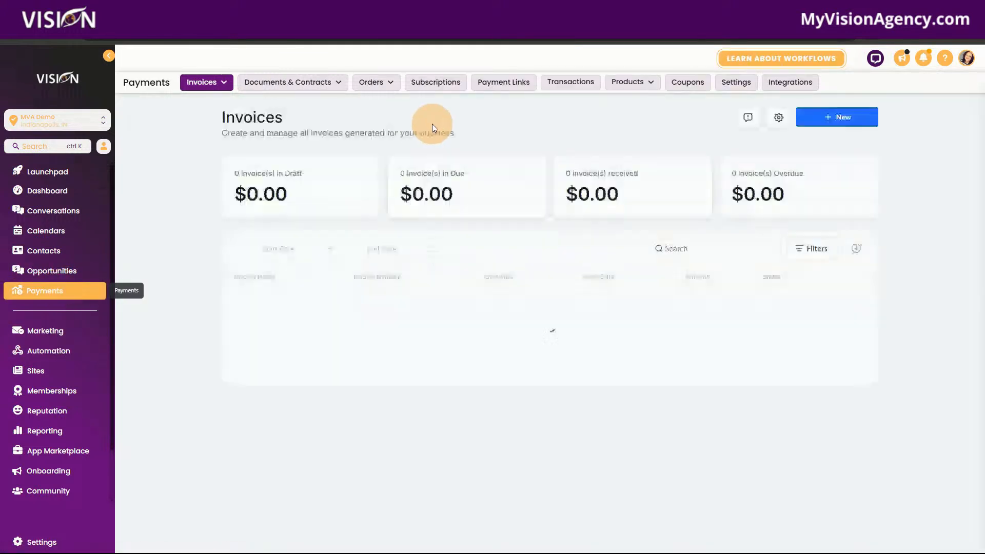